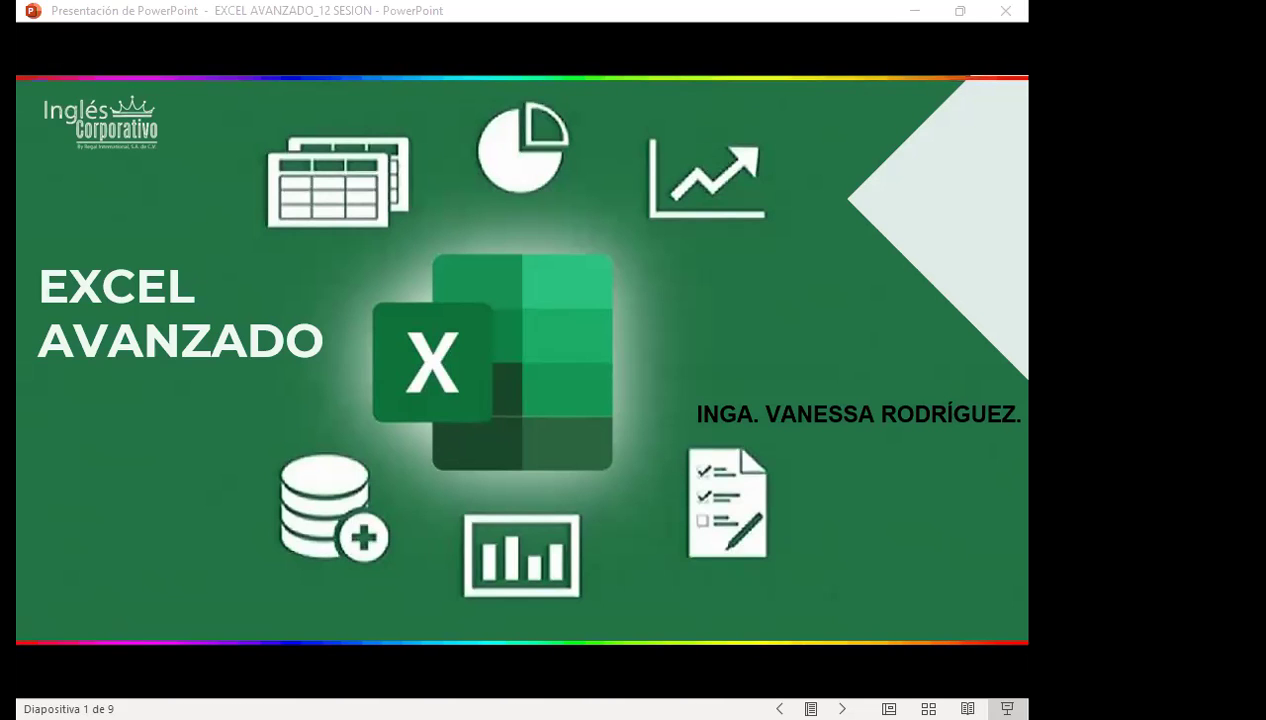
pyautogui.click(574, 425)
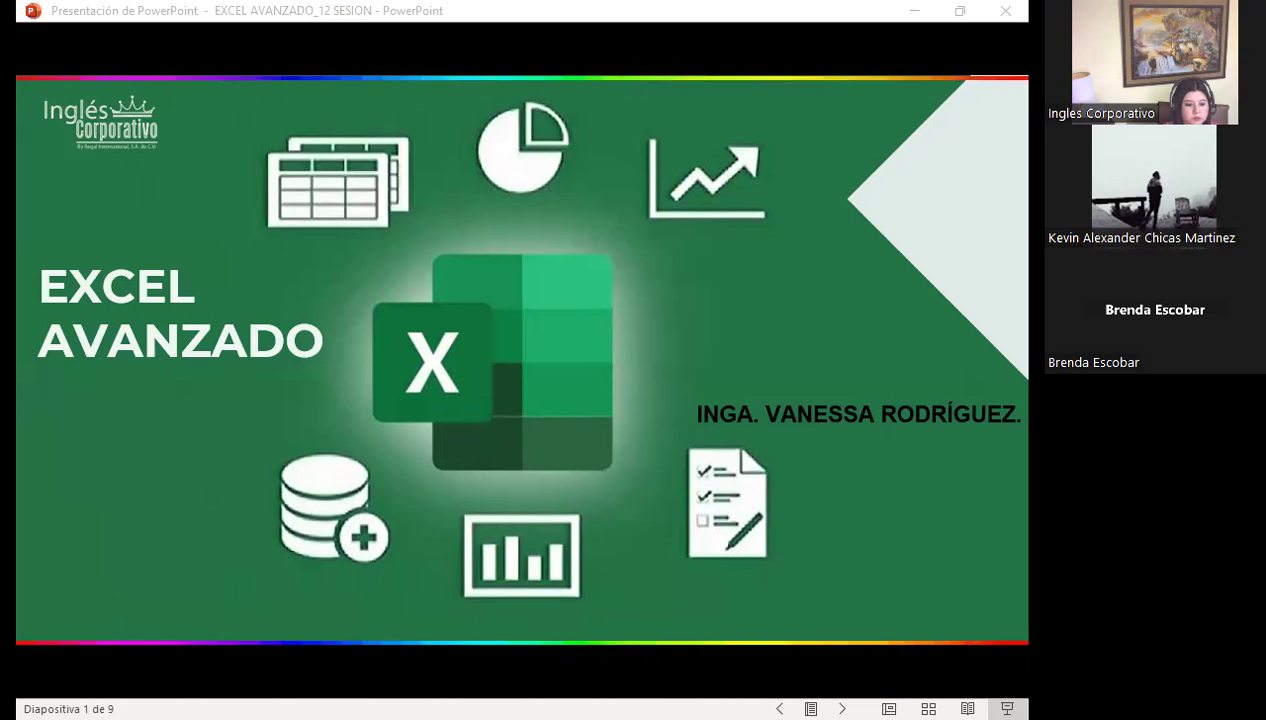
pyautogui.click(598, 512)
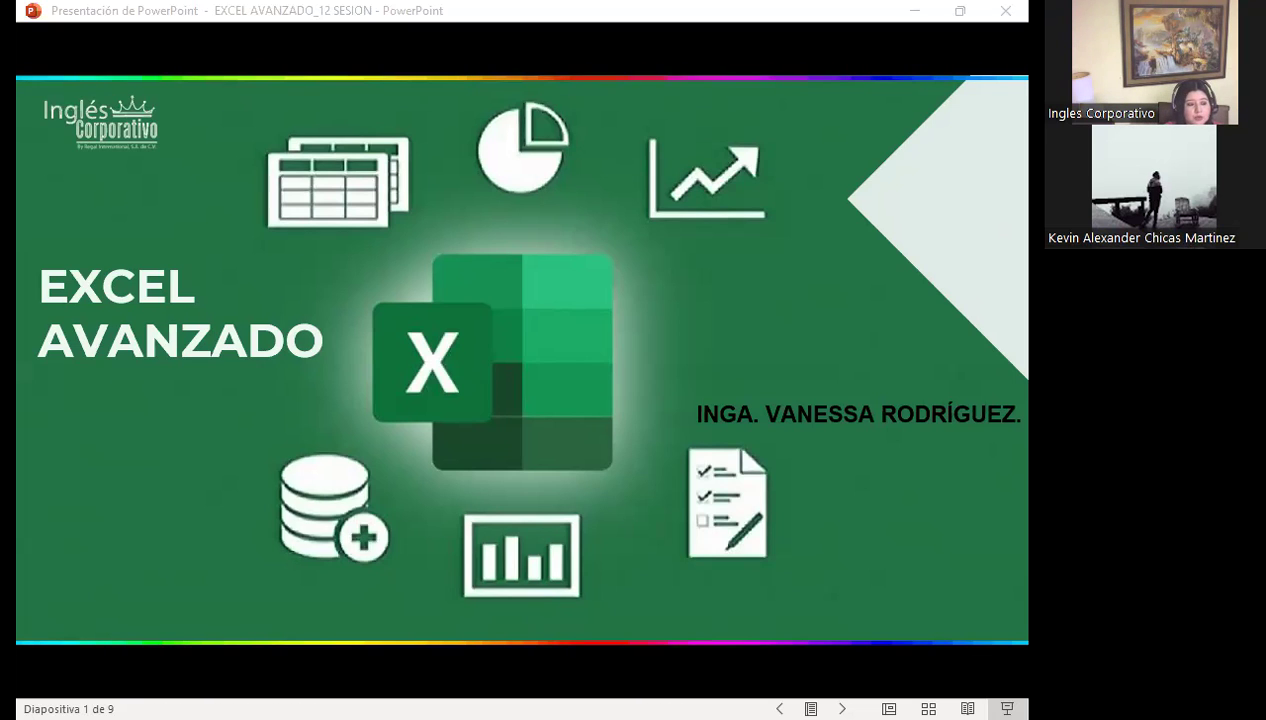
pyautogui.hotkey('alt', 'Tab')
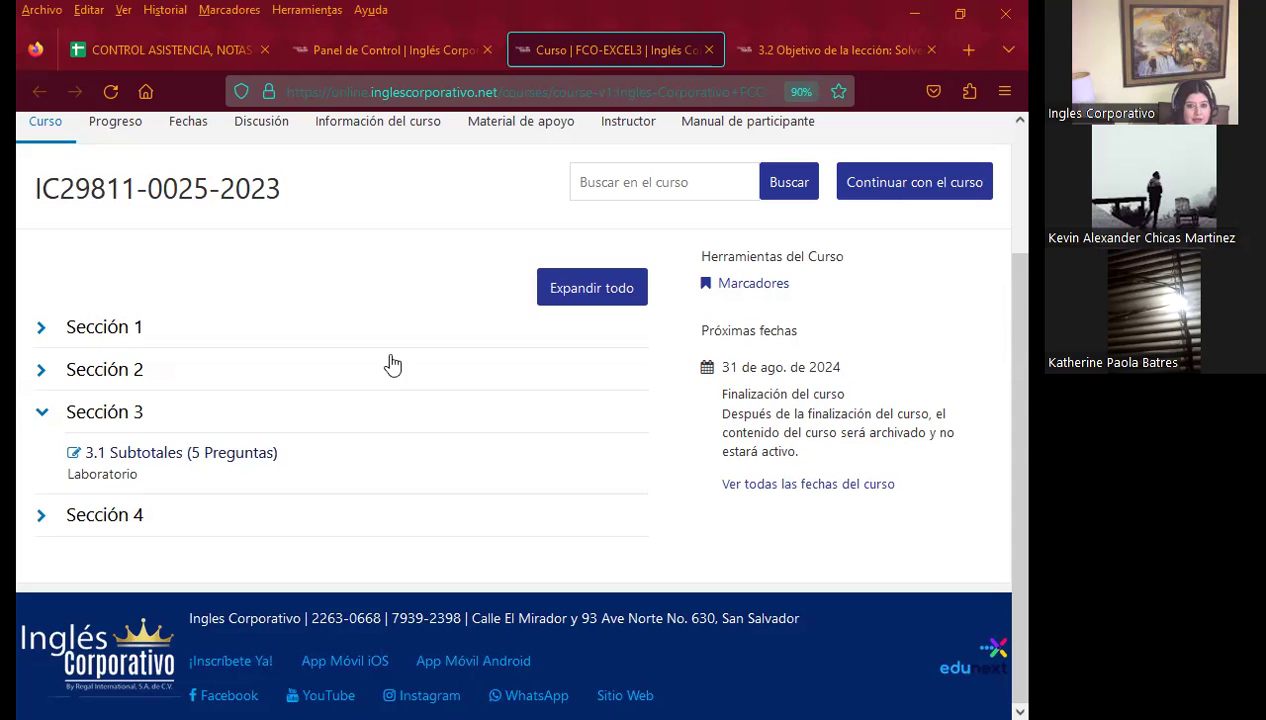
pyautogui.click(816, 57)
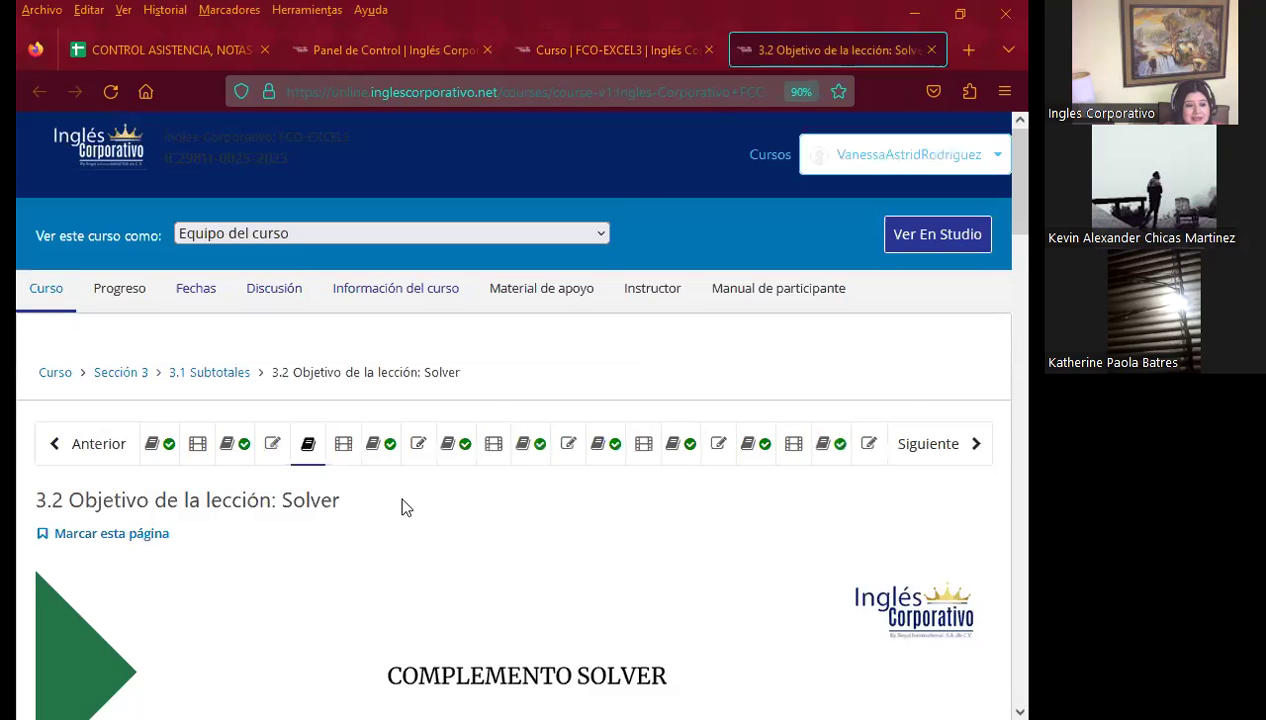
pyautogui.scroll(-2, 480, 486)
pyautogui.scroll(-2, 576, 361)
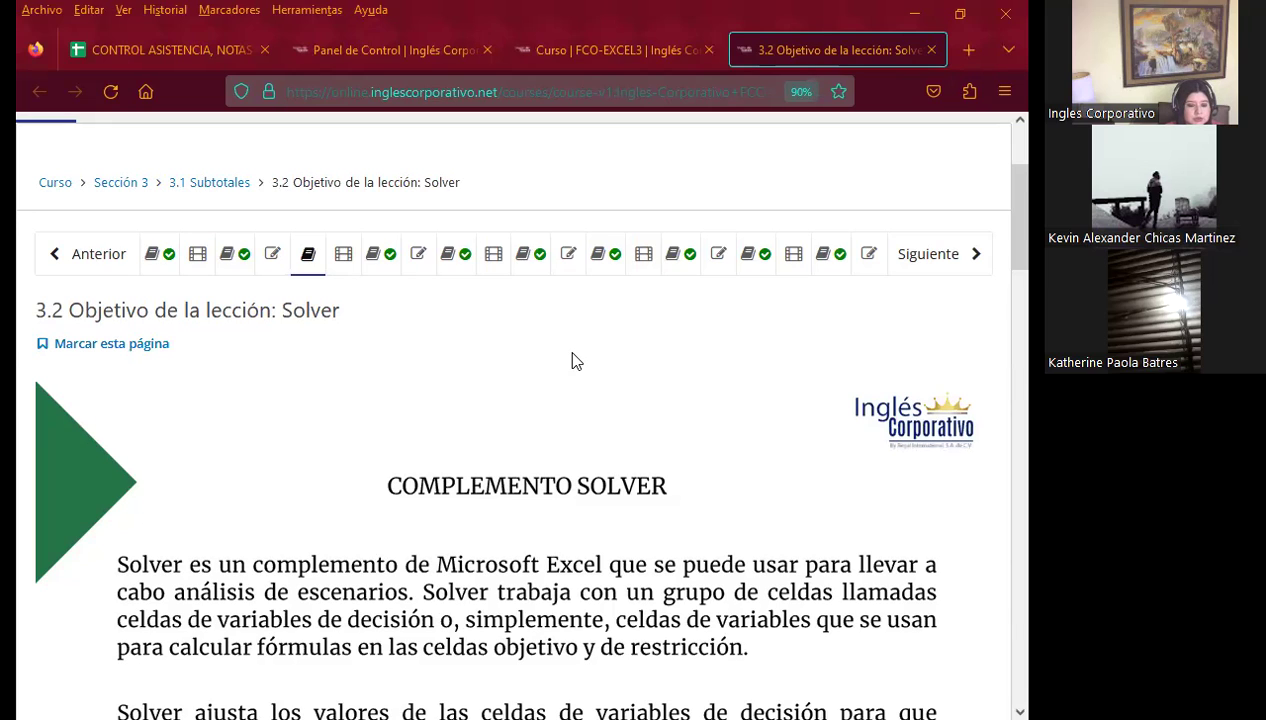
# Open the Foro de discusión y preguntas clase #12 unit from the lesson navigation bar
pyautogui.click(381, 256)
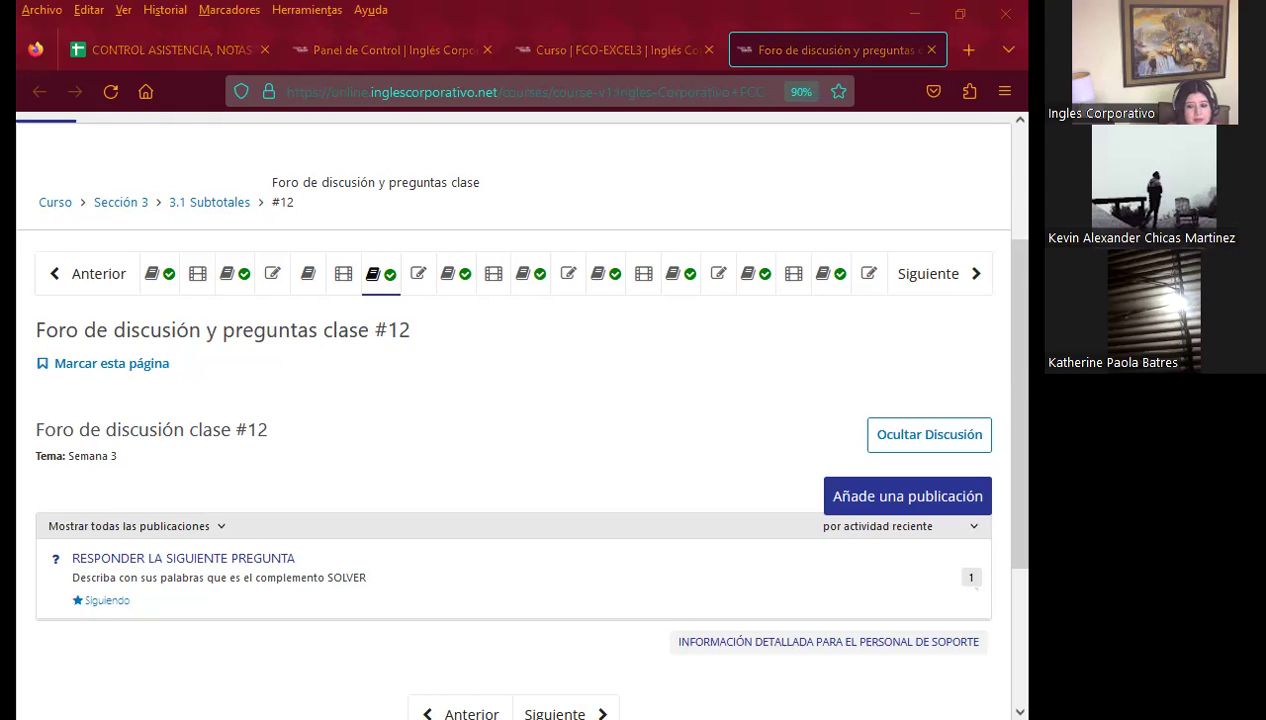
# Switch from the Firefox forum back to the EXCEL AVANZADO title slide in PowerPoint
pyautogui.hotkey('alt', 'Tab')
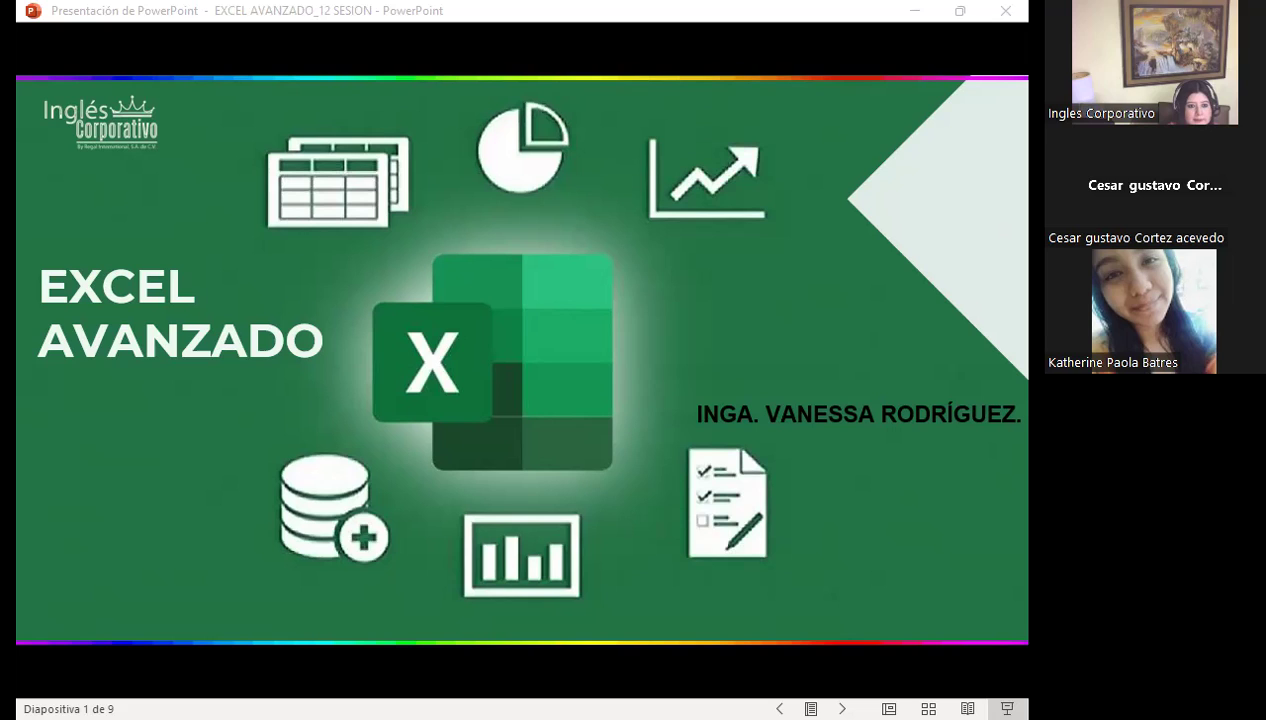
# Advance the presentation from the title slide to slide 2 of 9, AGENDA
pyautogui.click(663, 380)
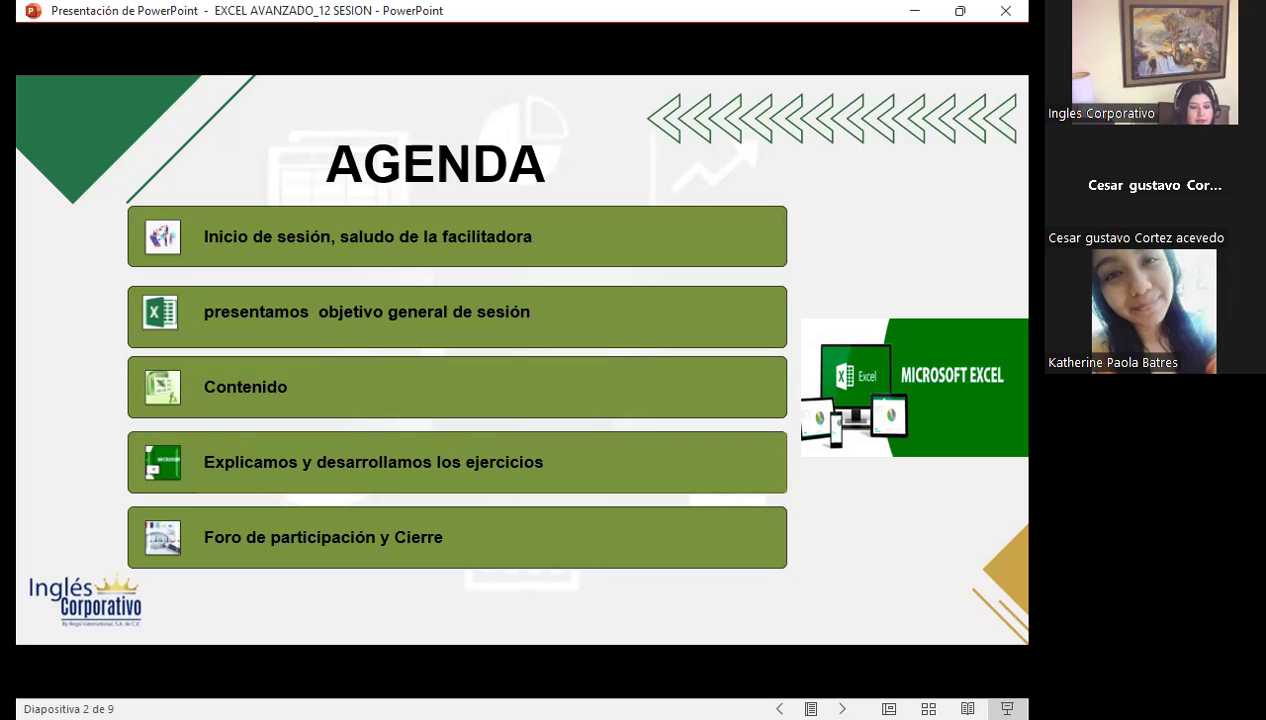
# Advance from the Agenda to slide 3 of 9, Objetivo de sesión
pyautogui.press('Right')
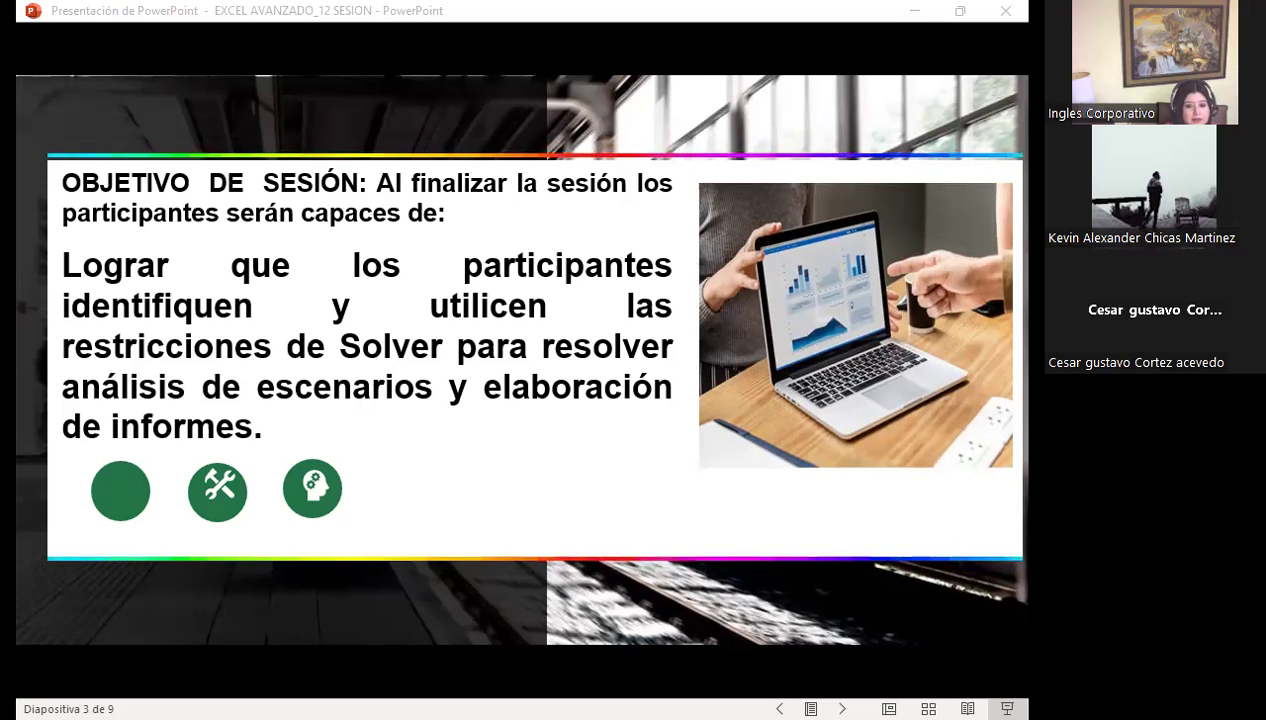
# Step through the Solver definition and Herramienta Solver slides to slide 6, Información clave
pyautogui.press('Right')
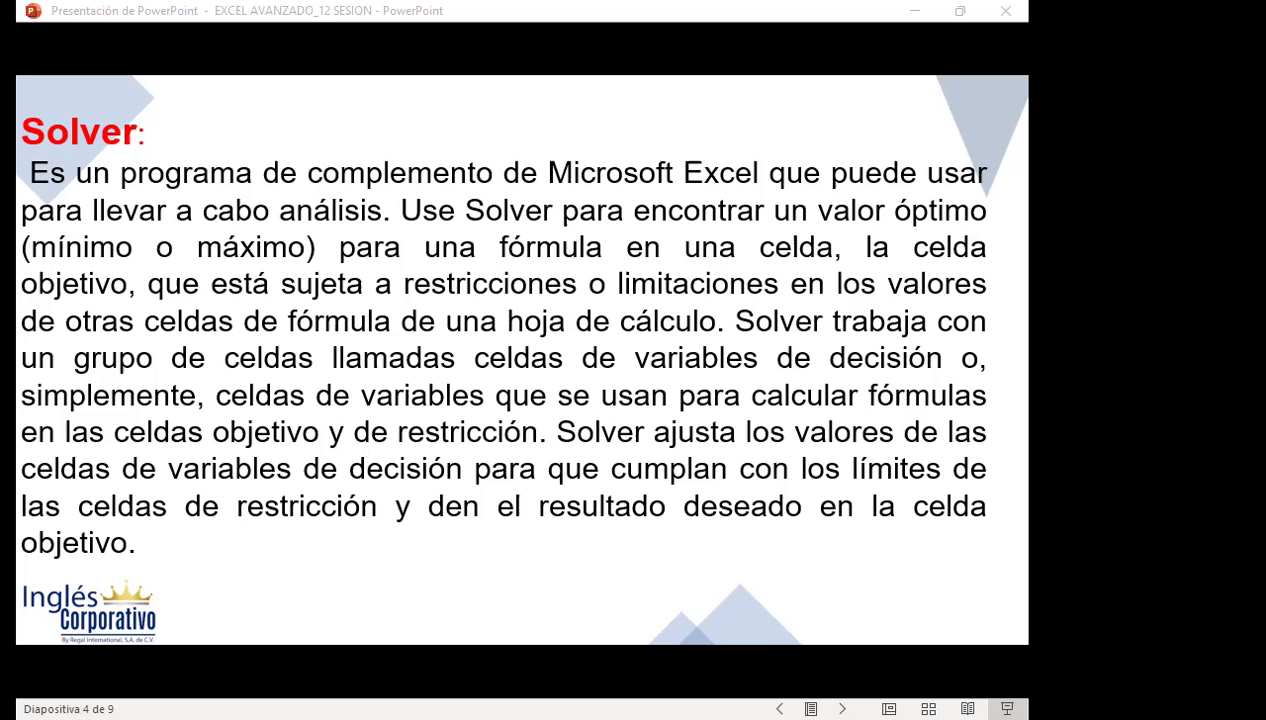
pyautogui.click(609, 565)
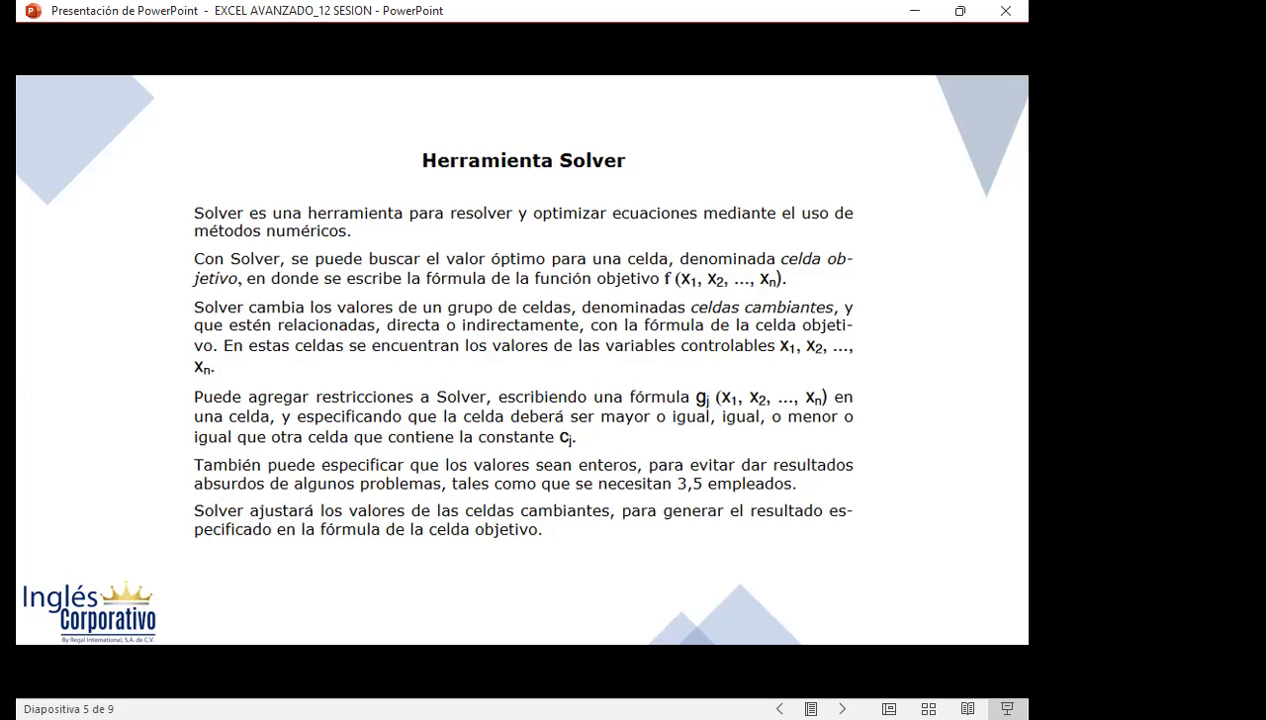
pyautogui.press('Right')
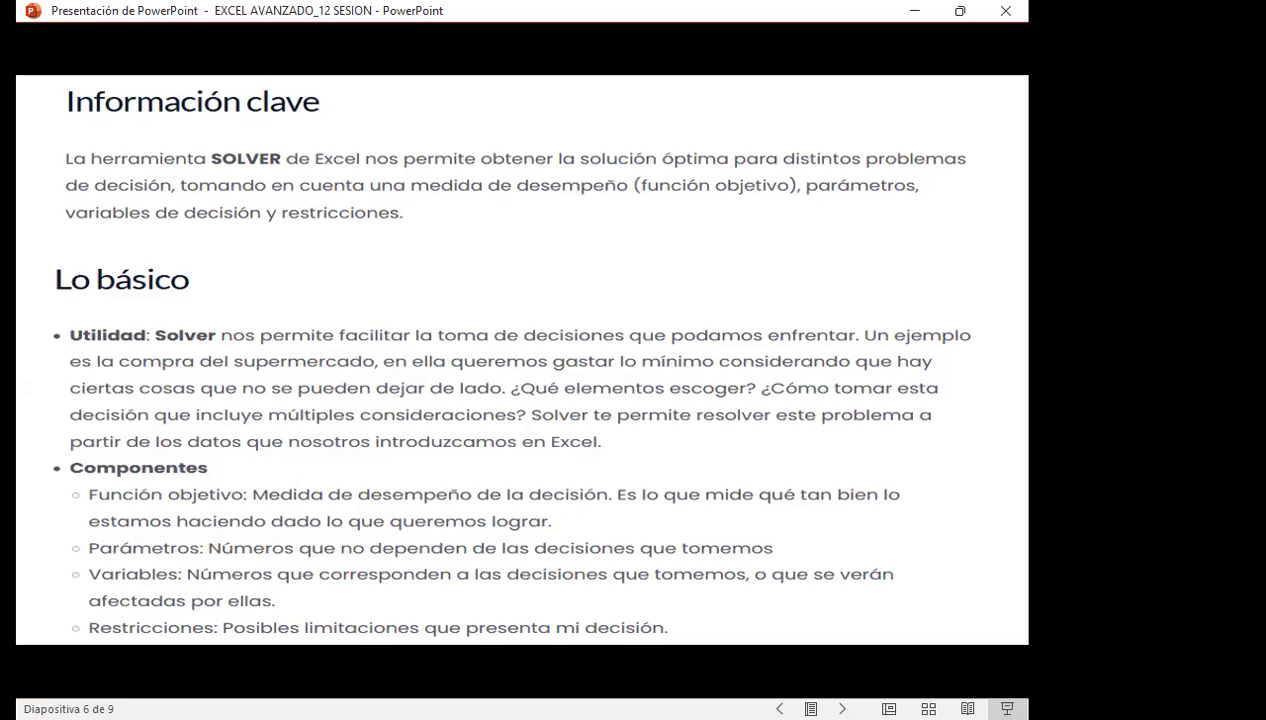
# Advance the slideshow to the EJERCICIOS slide and switch to the budget workbook's SOLVER_1 sheet
pyautogui.press('Right')
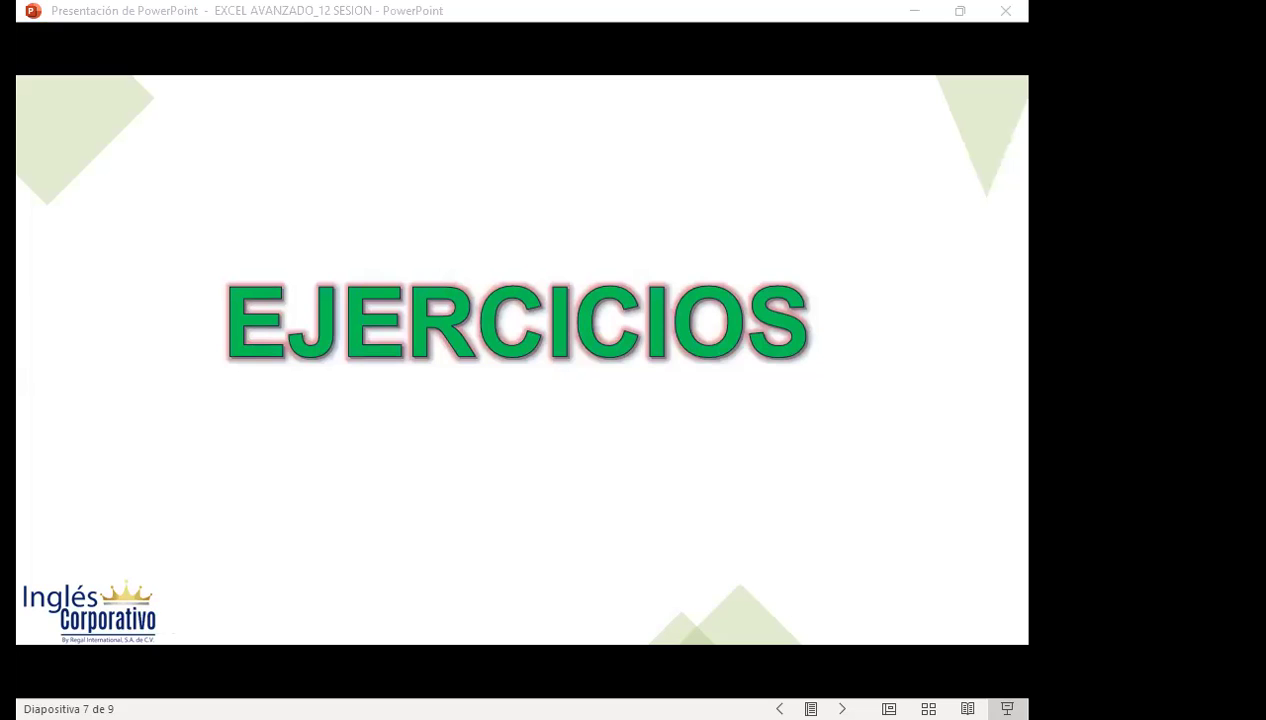
pyautogui.hotkey('alt', 'Tab')
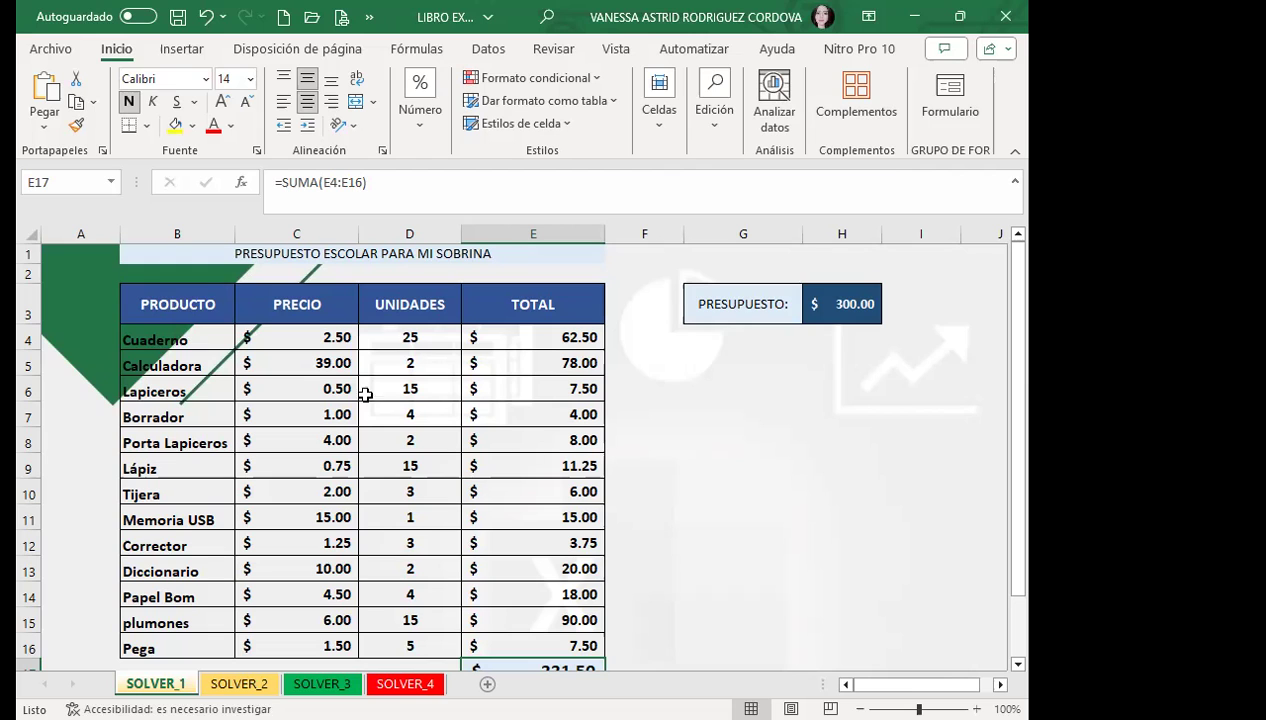
pyautogui.scroll(-1, 165, 350)
pyautogui.scroll(1, 233, 347)
pyautogui.scroll(-1, 436, 493)
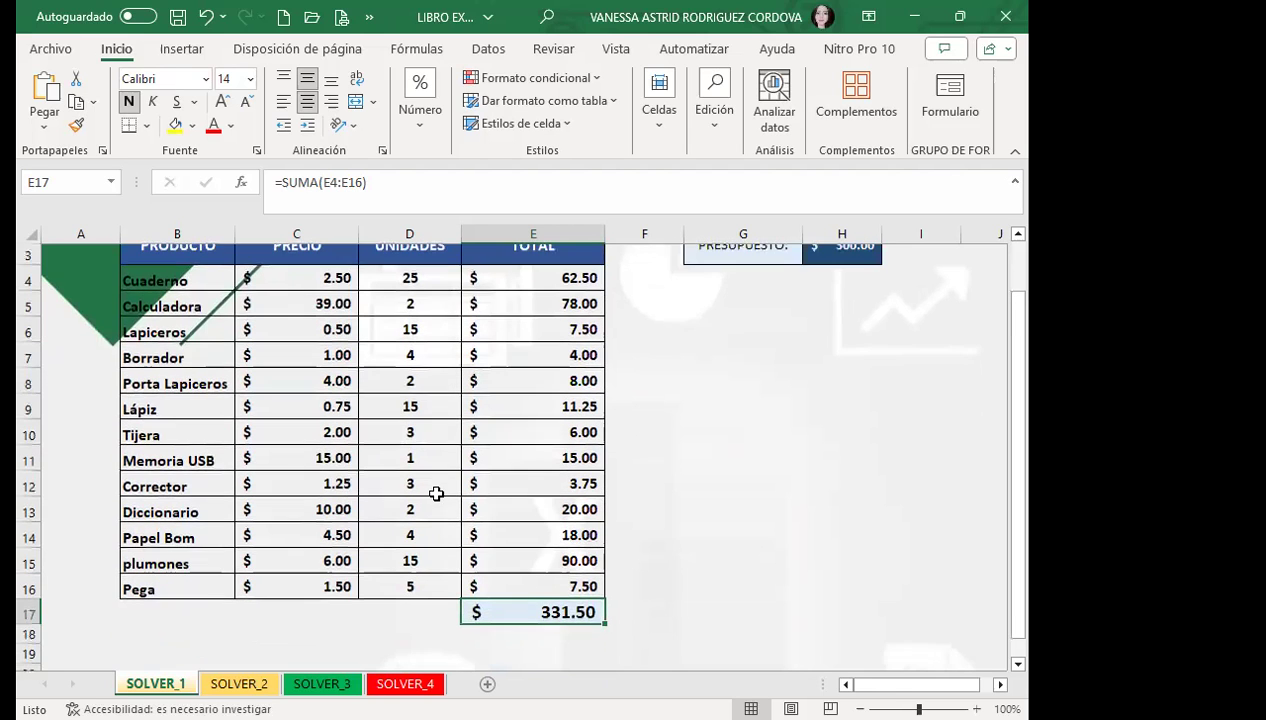
pyautogui.scroll(1, 374, 375)
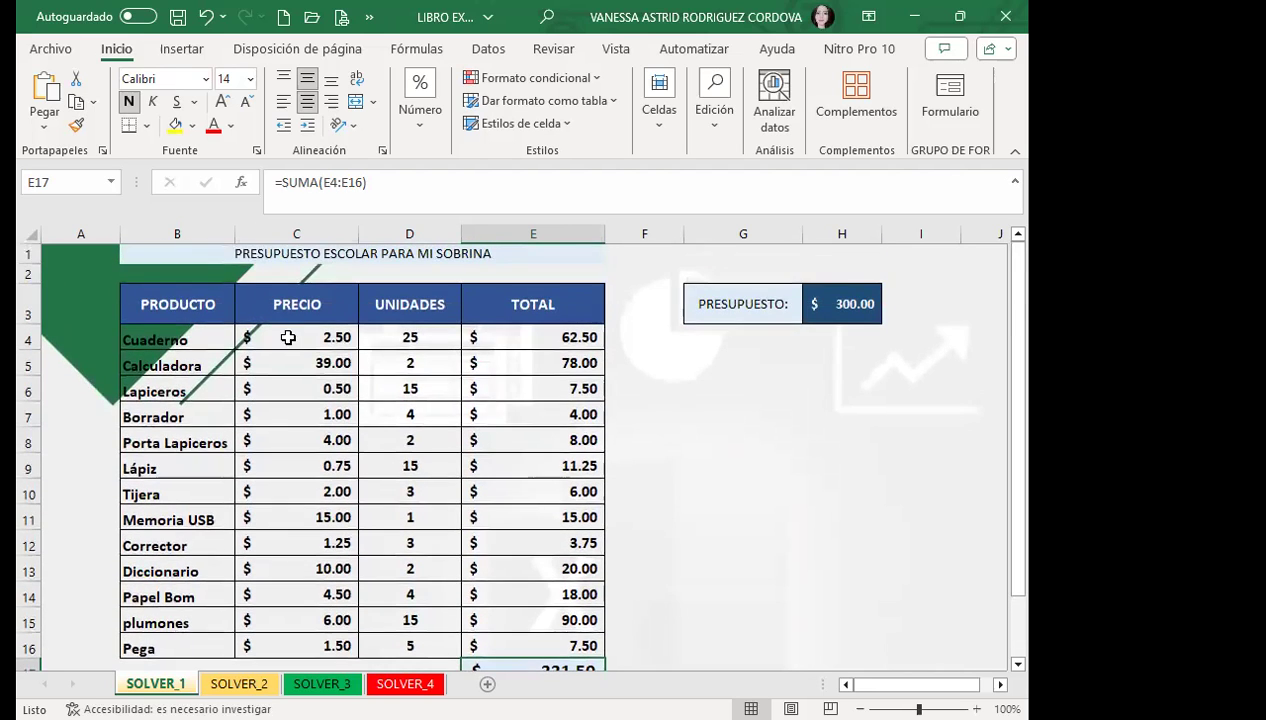
pyautogui.click(288, 338)
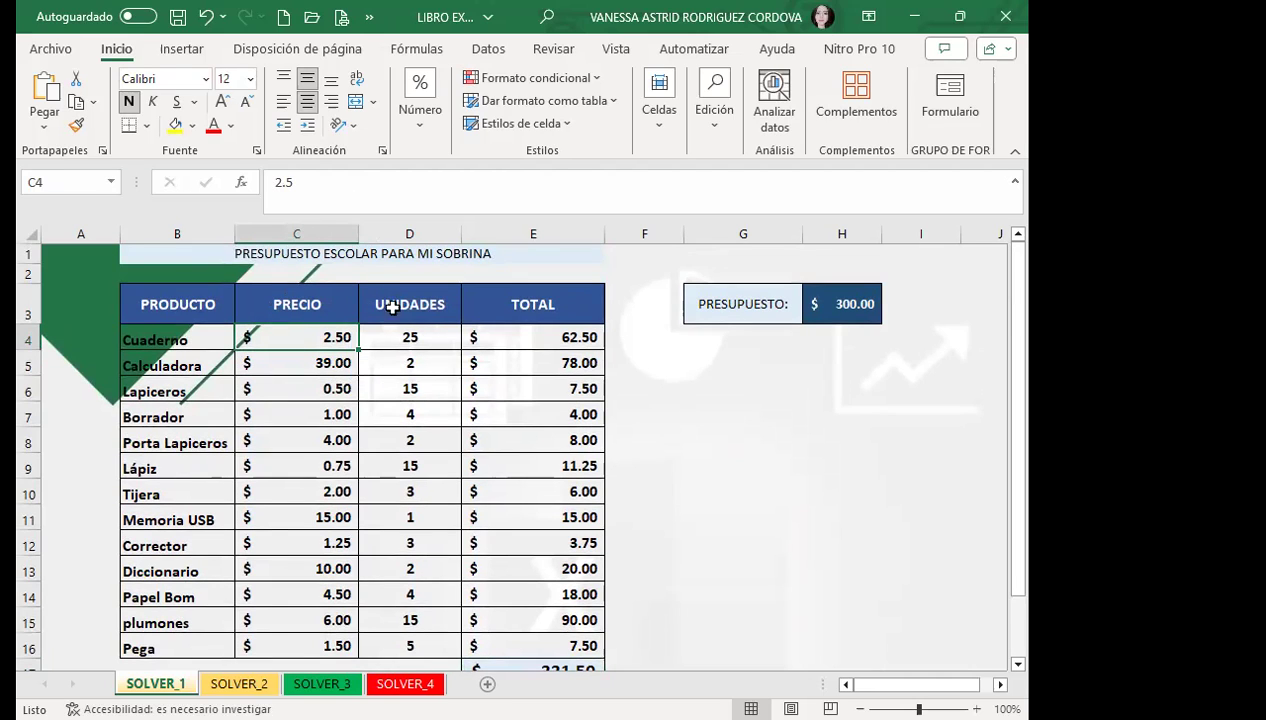
pyautogui.click(442, 339)
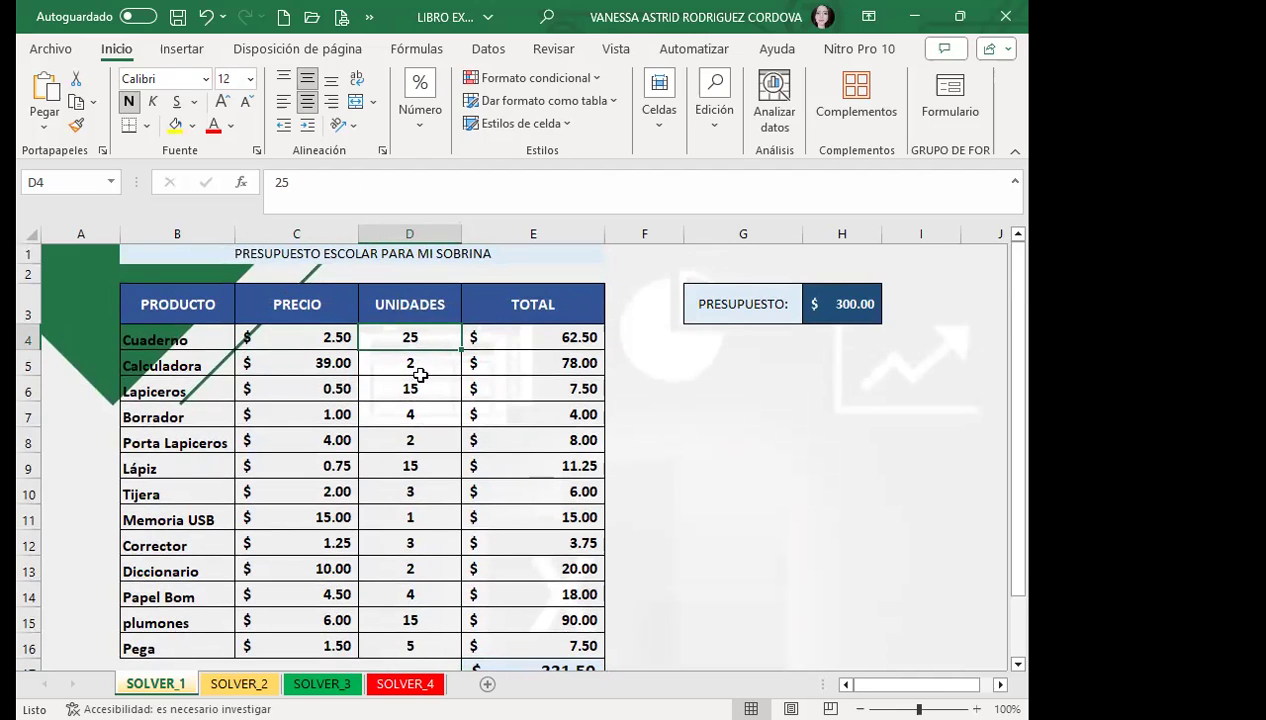
pyautogui.scroll(-1, 415, 410)
pyautogui.scroll(1, 416, 485)
pyautogui.click(274, 345)
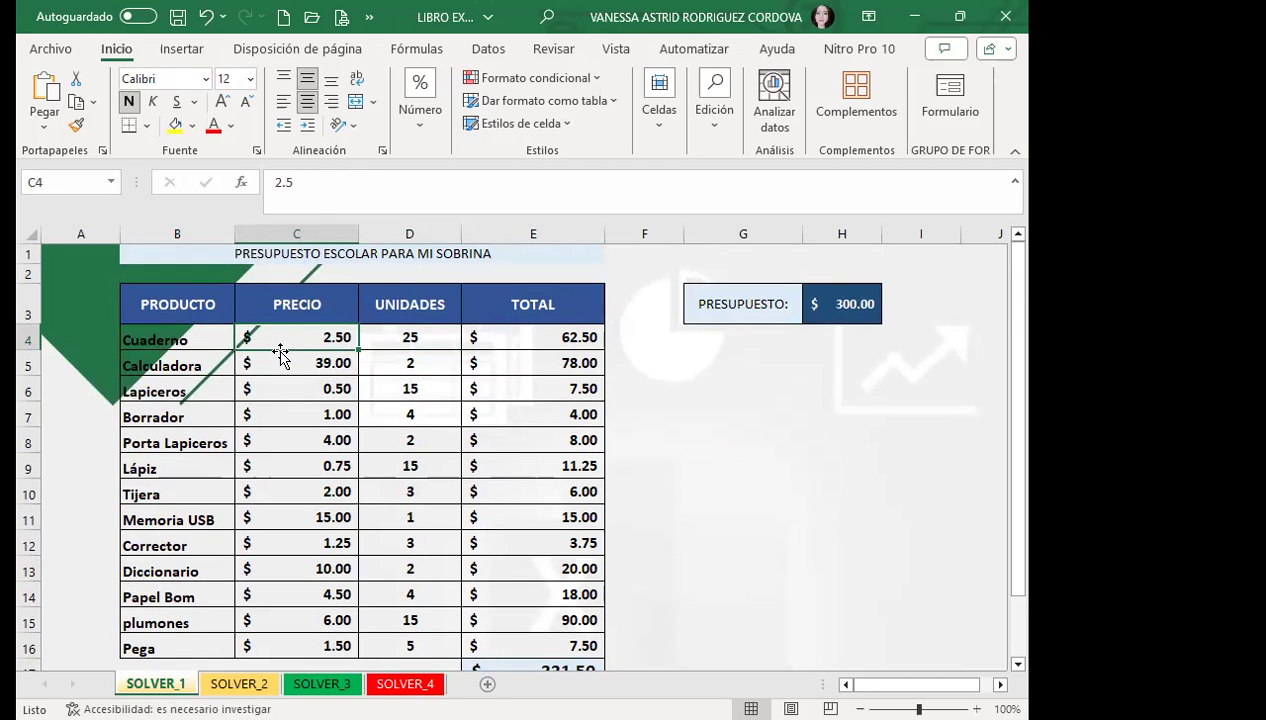
pyautogui.click(494, 330)
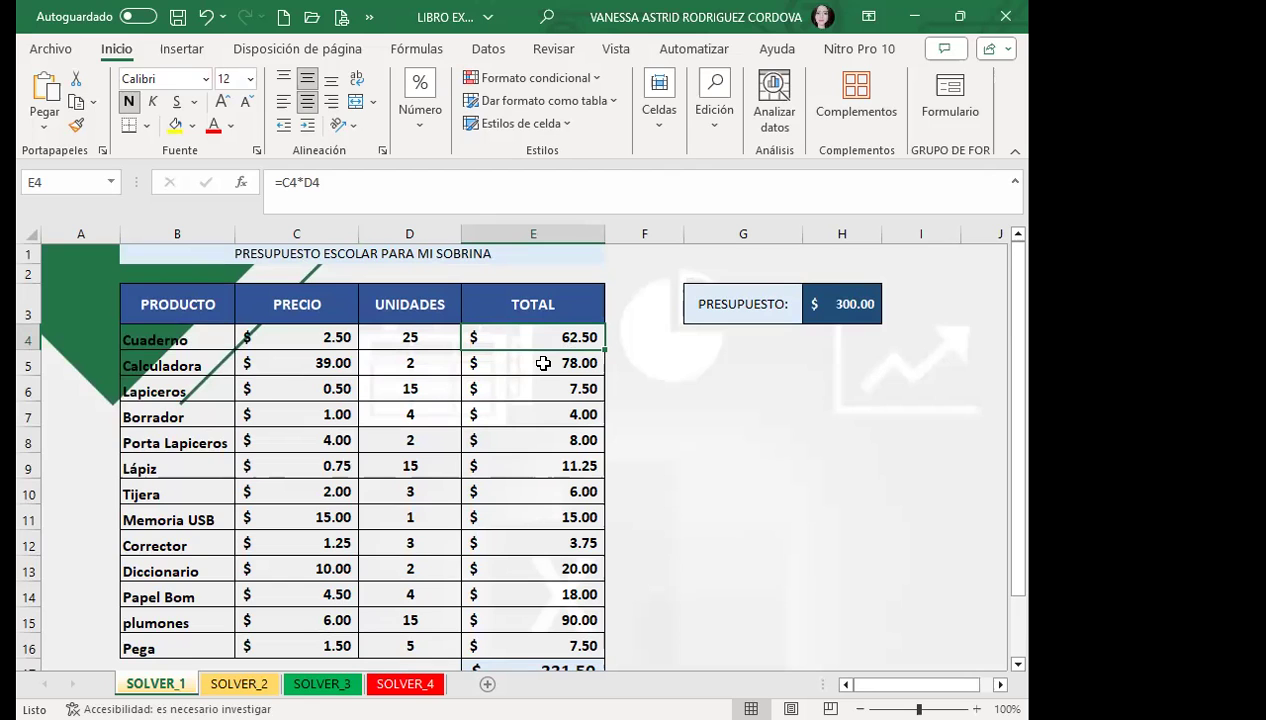
pyautogui.scroll(-1, 540, 367)
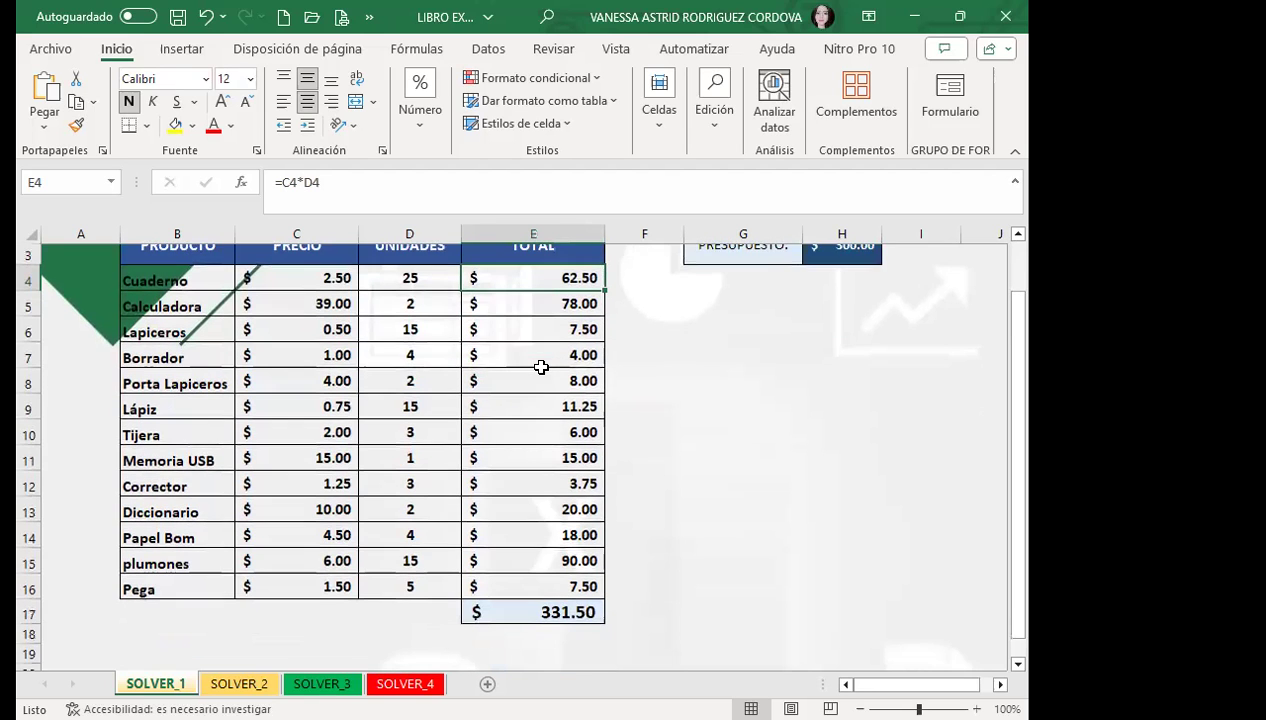
pyautogui.scroll(-1, 540, 367)
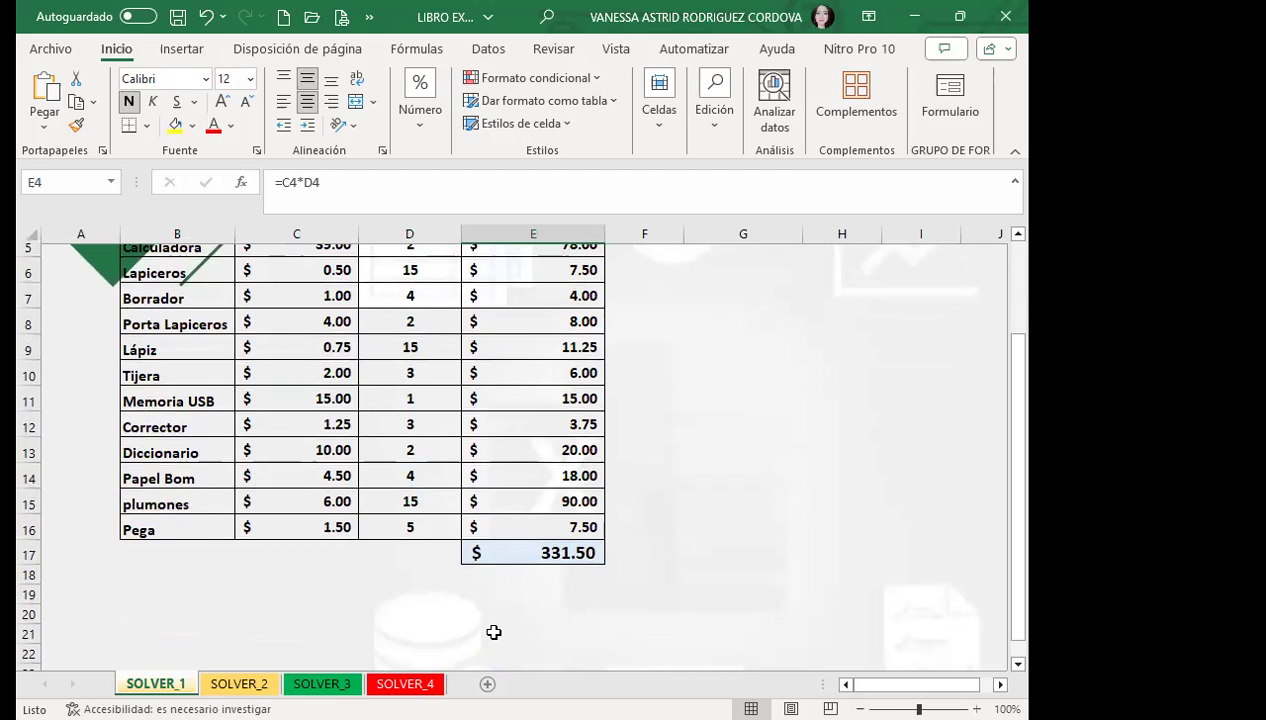
pyautogui.click(503, 550)
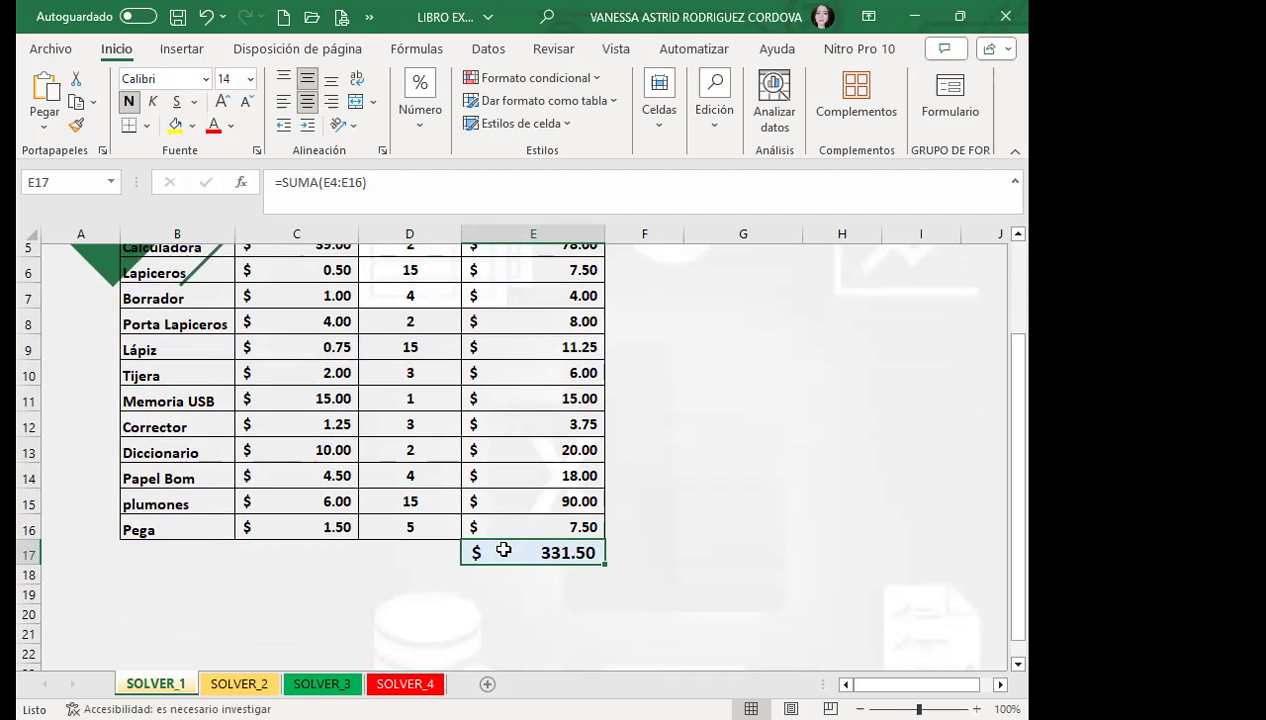
pyautogui.scroll(2, 676, 577)
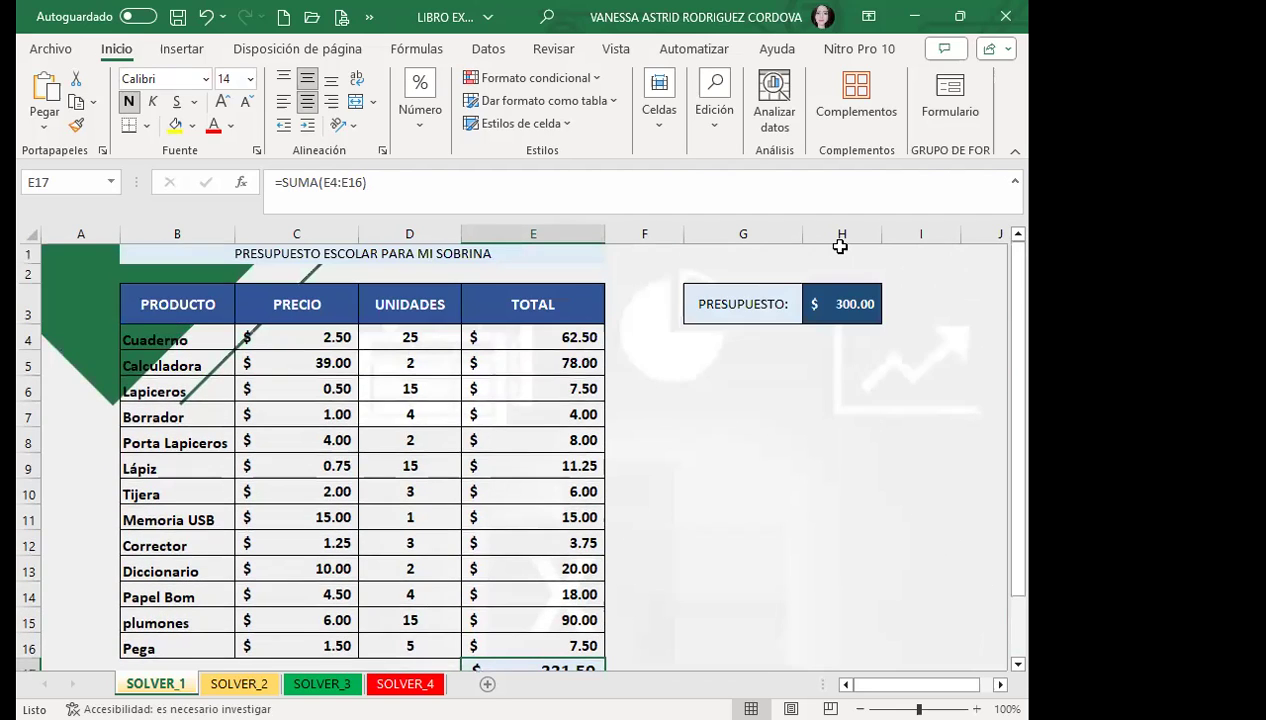
pyautogui.click(866, 309)
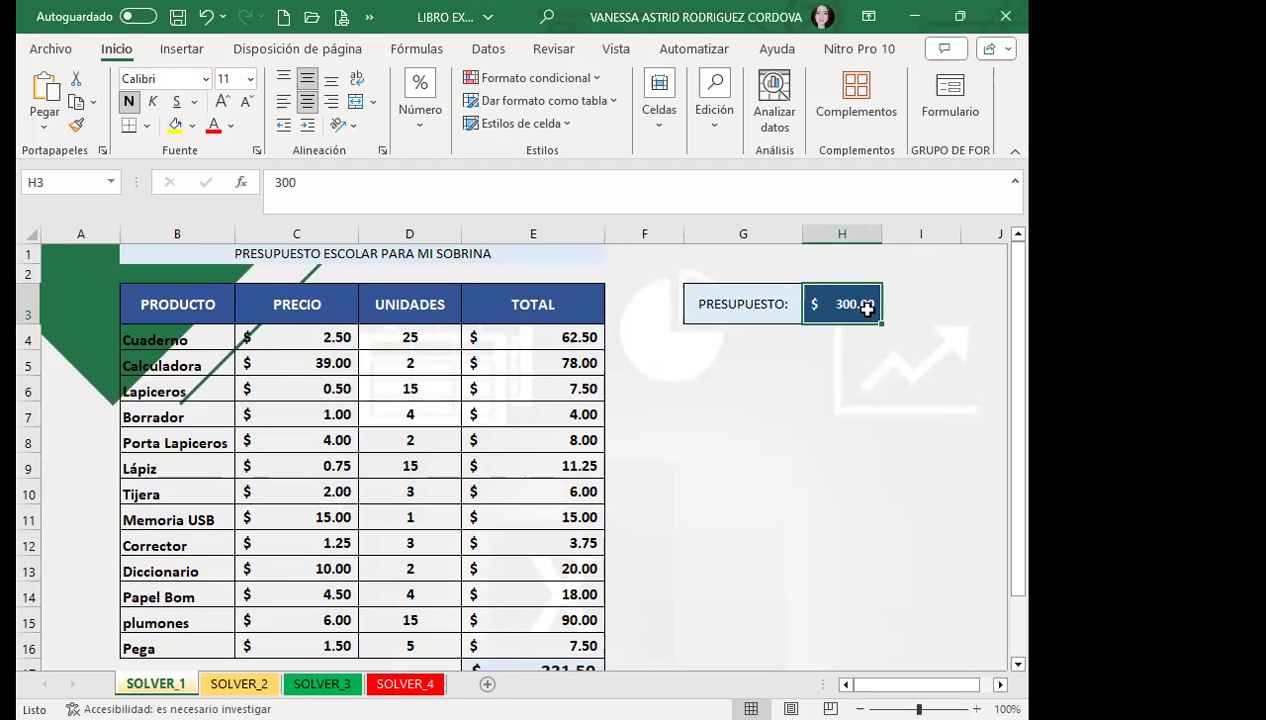
pyautogui.scroll(-1, 755, 509)
pyautogui.scroll(1, 820, 407)
pyautogui.scroll(-1, 740, 460)
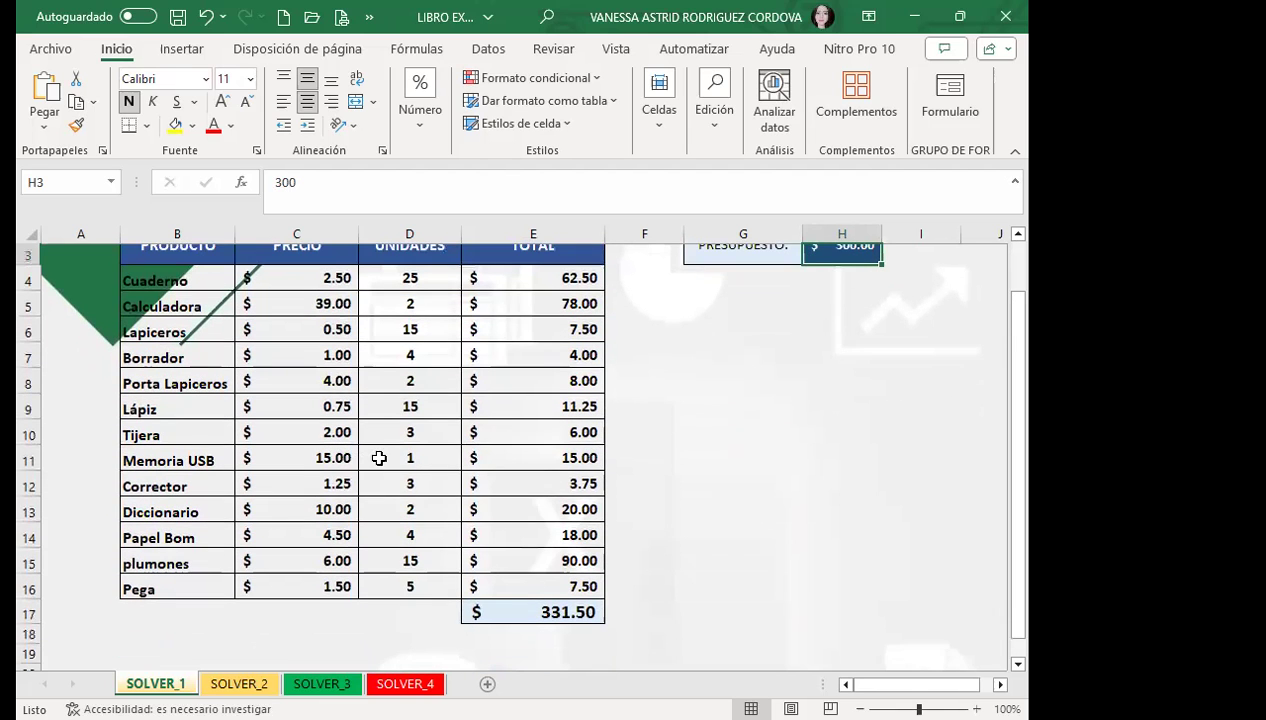
pyautogui.click(325, 430)
pyautogui.scroll(1, 400, 453)
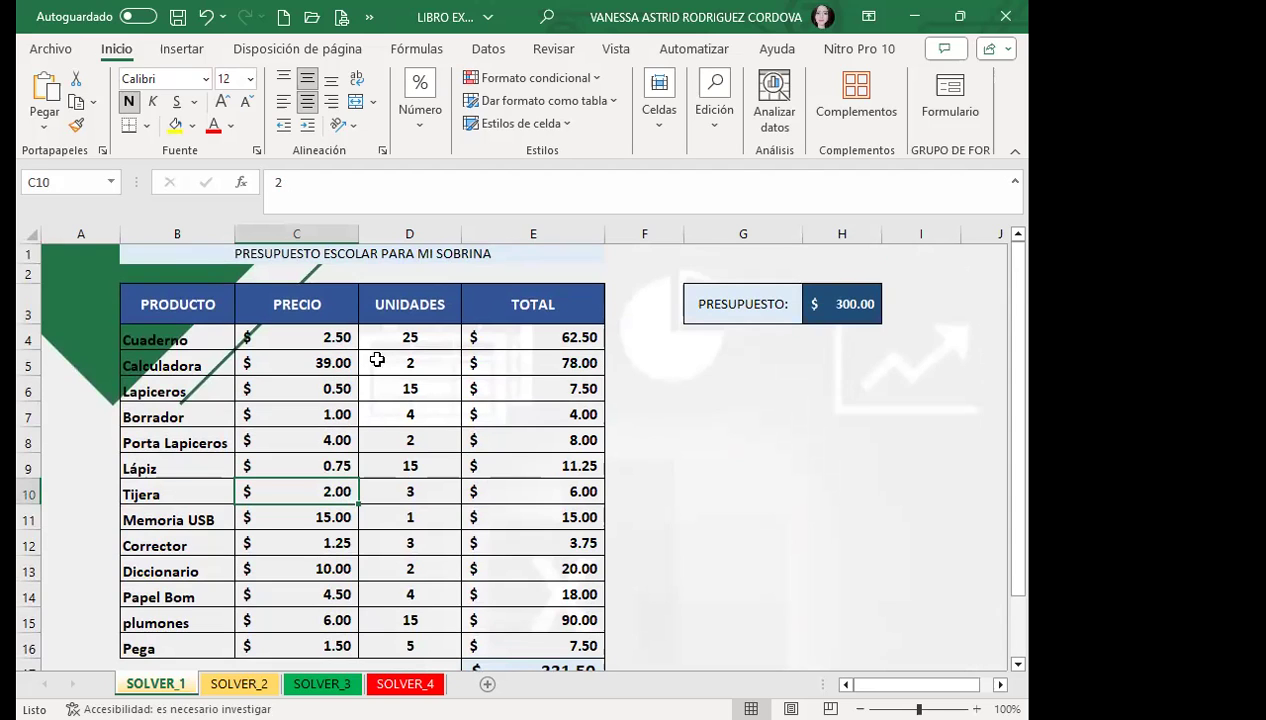
pyautogui.scroll(-1, 470, 400)
pyautogui.scroll(-1, 486, 440)
pyautogui.click(491, 550)
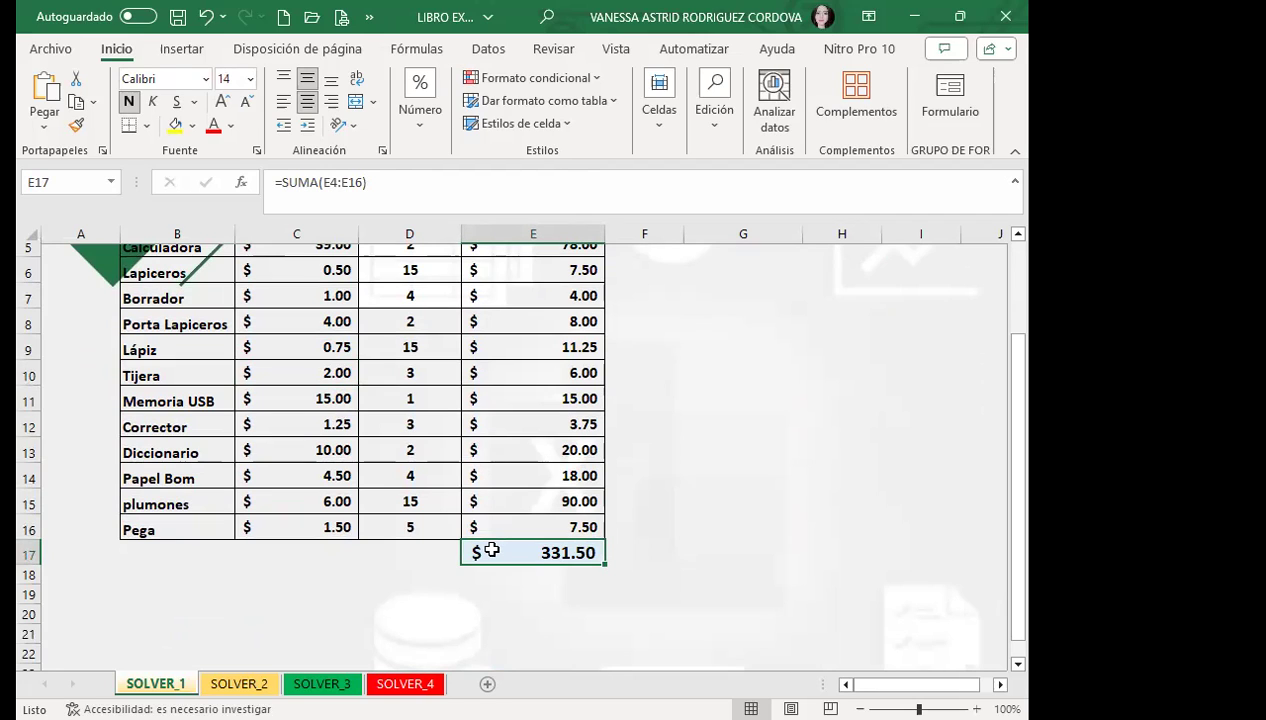
pyautogui.scroll(2, 412, 423)
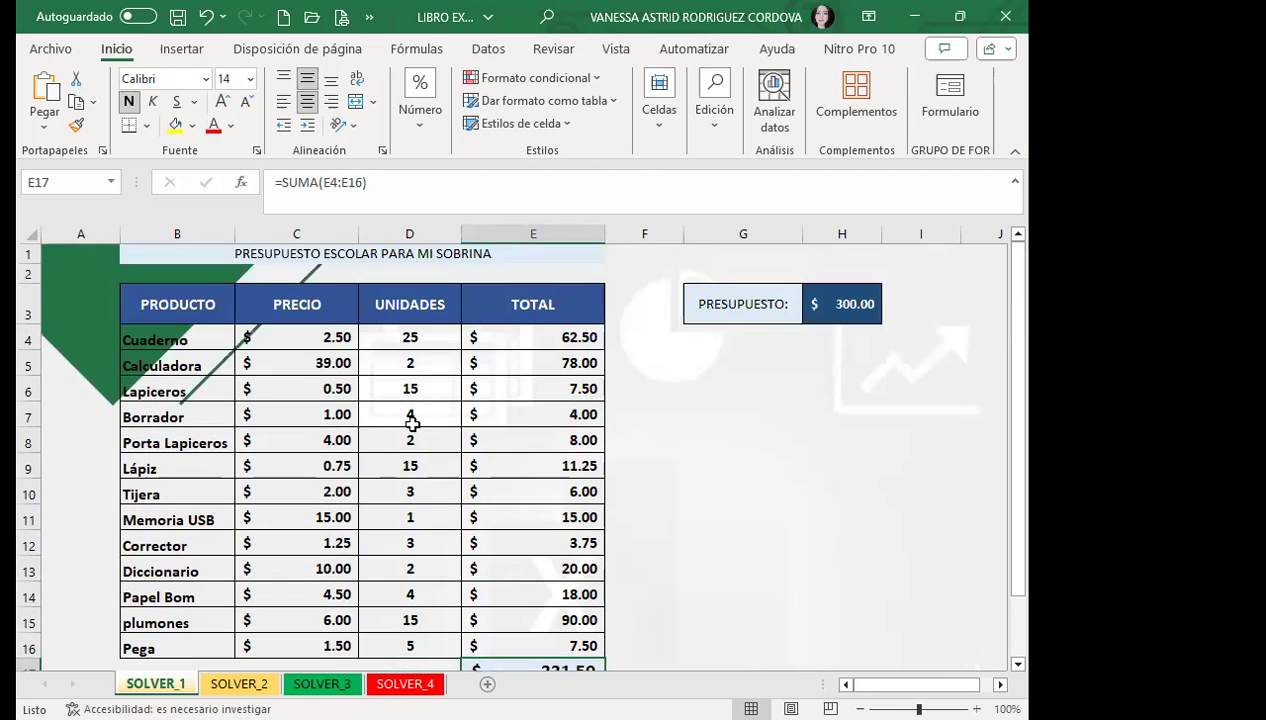
pyautogui.click(412, 418)
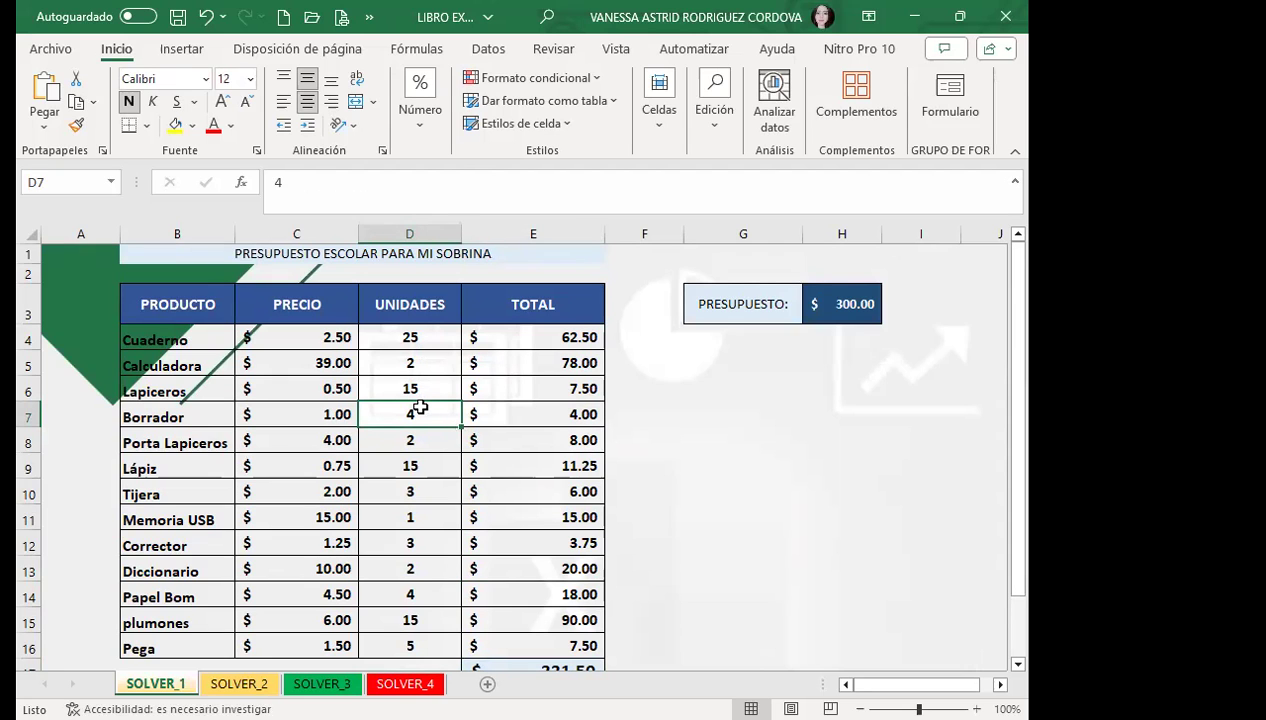
pyautogui.scroll(-1, 416, 469)
pyautogui.click(412, 561)
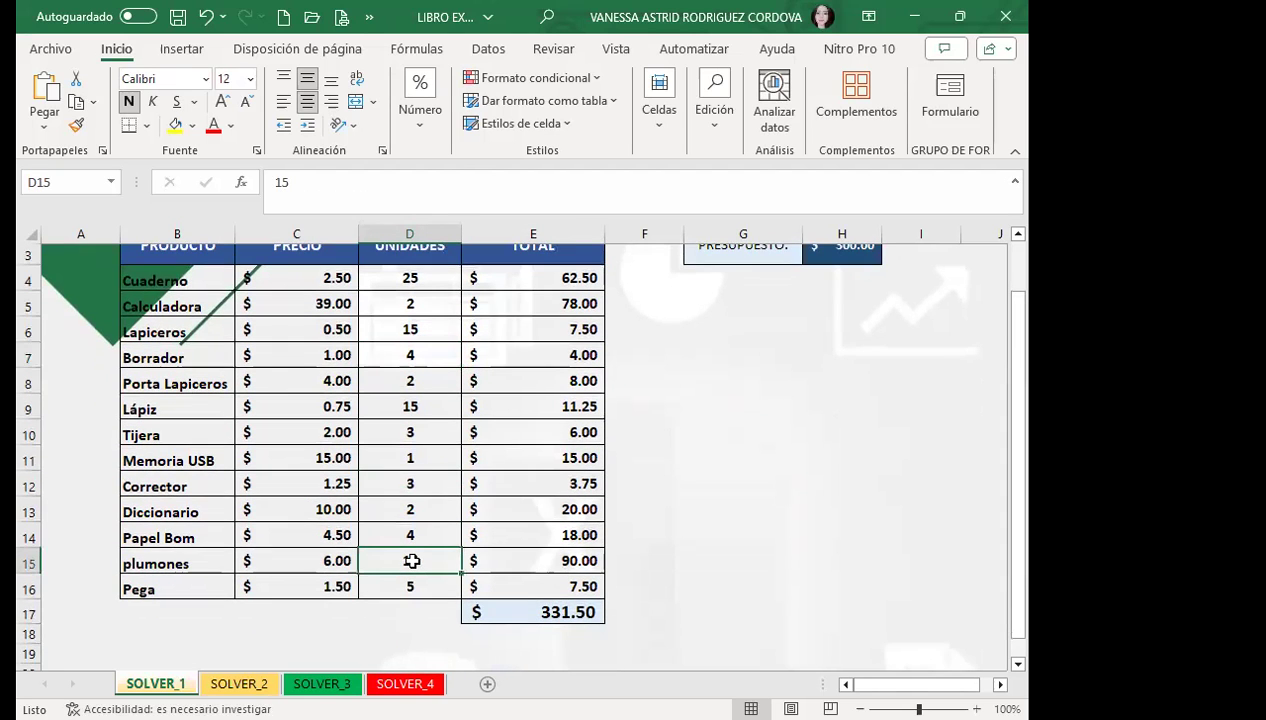
pyautogui.scroll(1, 412, 561)
pyautogui.click(444, 341)
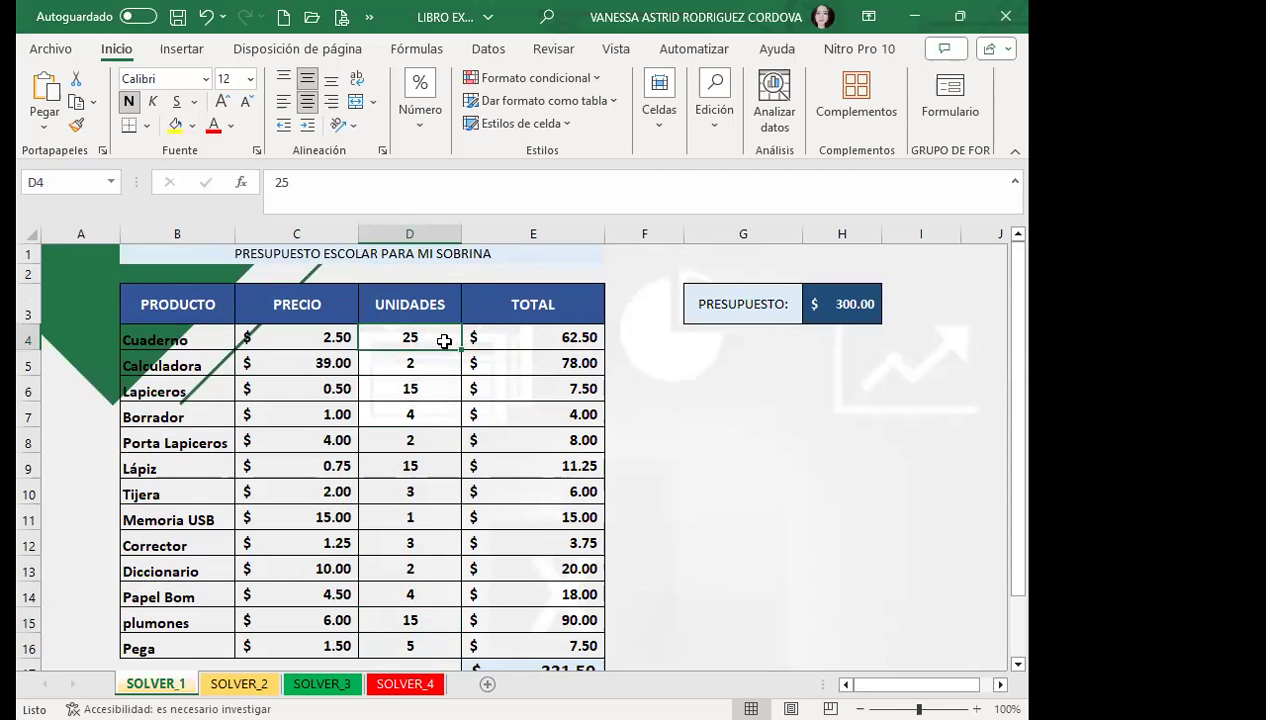
pyautogui.scroll(-2, 444, 341)
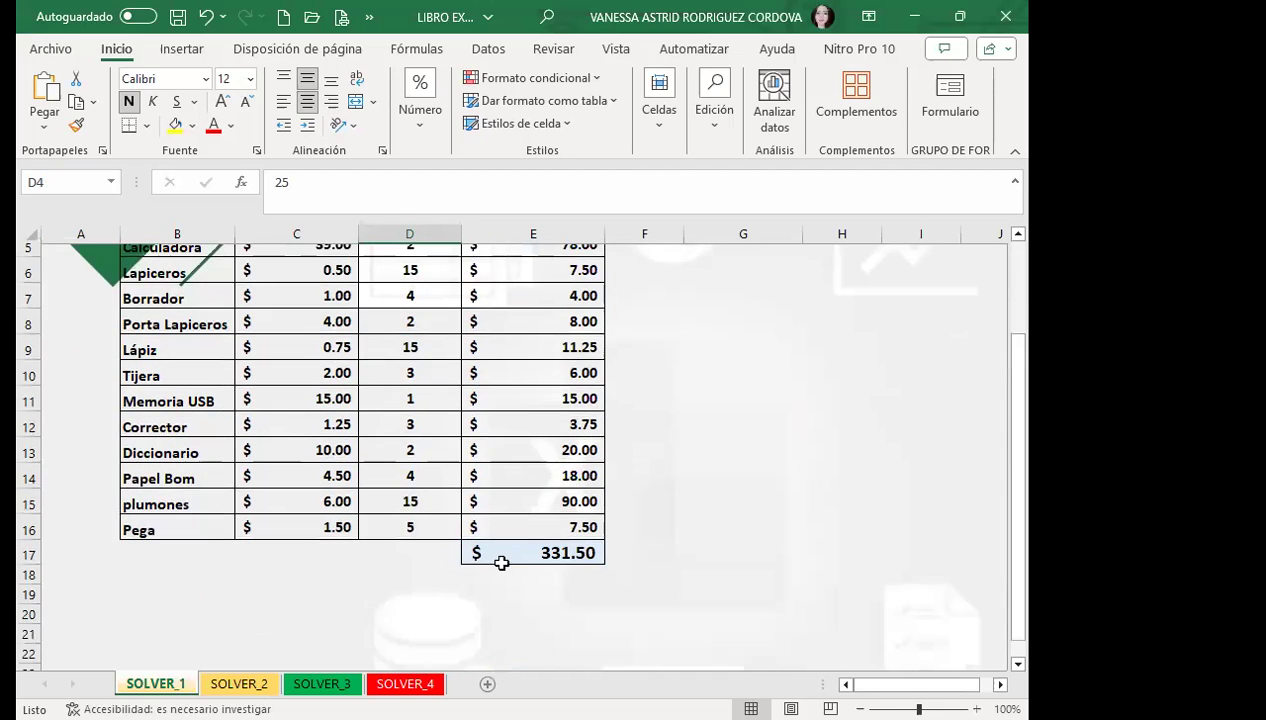
pyautogui.click(513, 556)
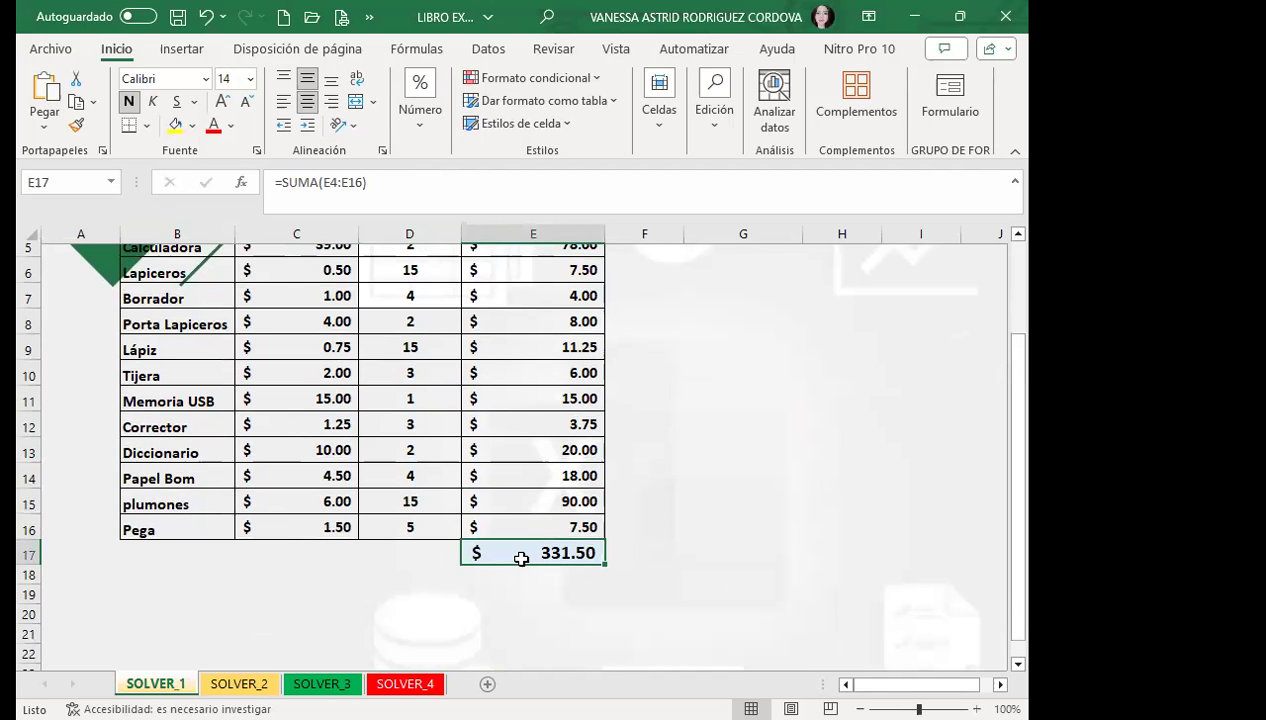
pyautogui.scroll(2, 565, 437)
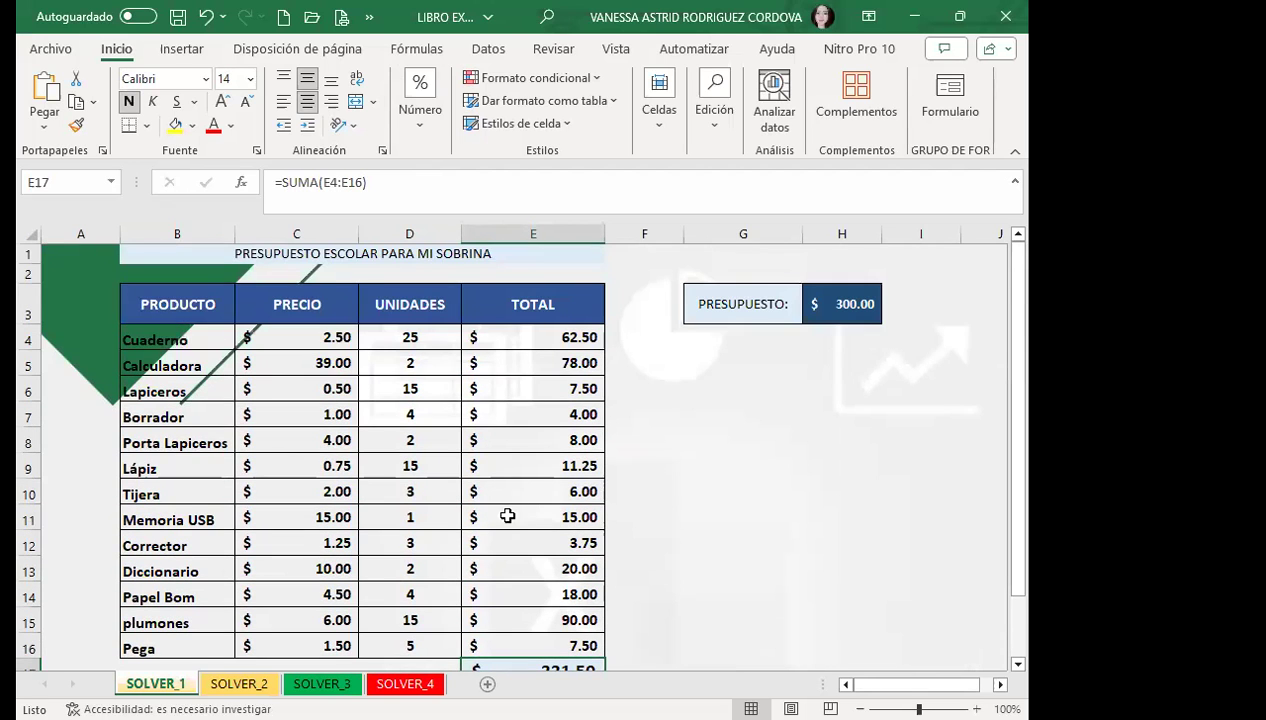
pyautogui.scroll(-1, 505, 525)
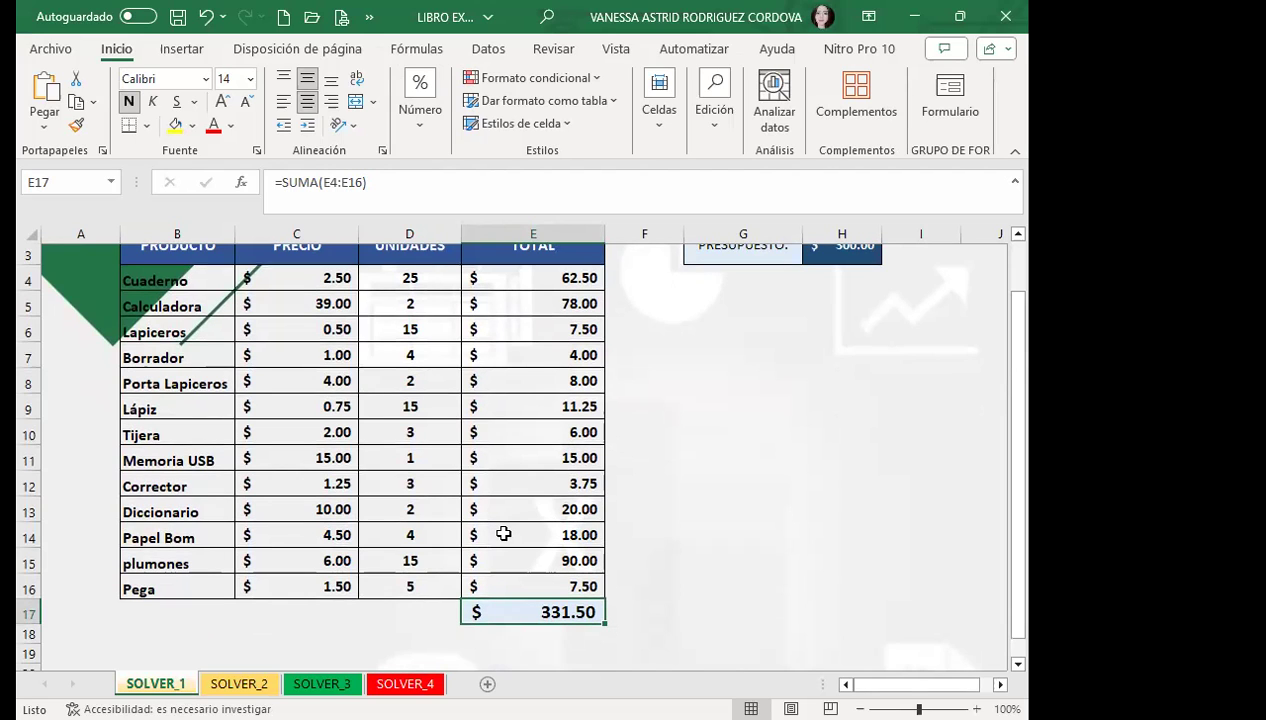
# Dismiss the Quick Access Toolbar customize menu and bring up the Datos ribbon tools
pyautogui.click(369, 17)
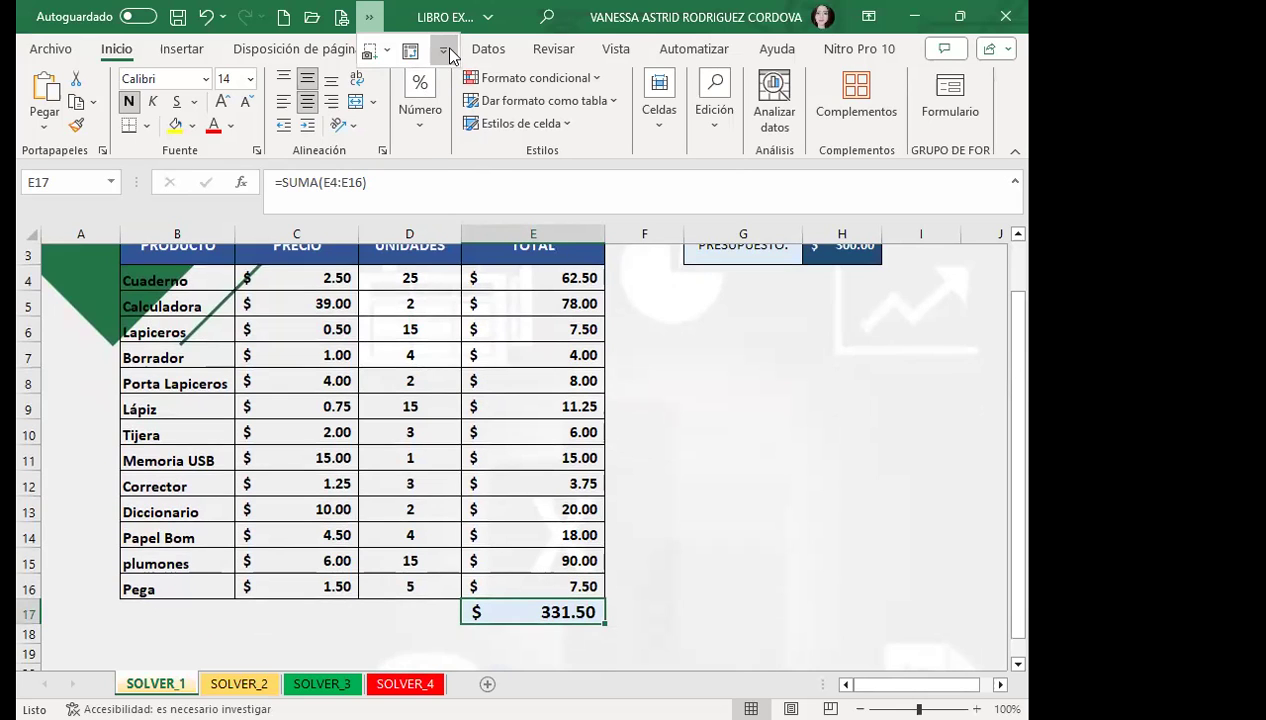
pyautogui.click(446, 51)
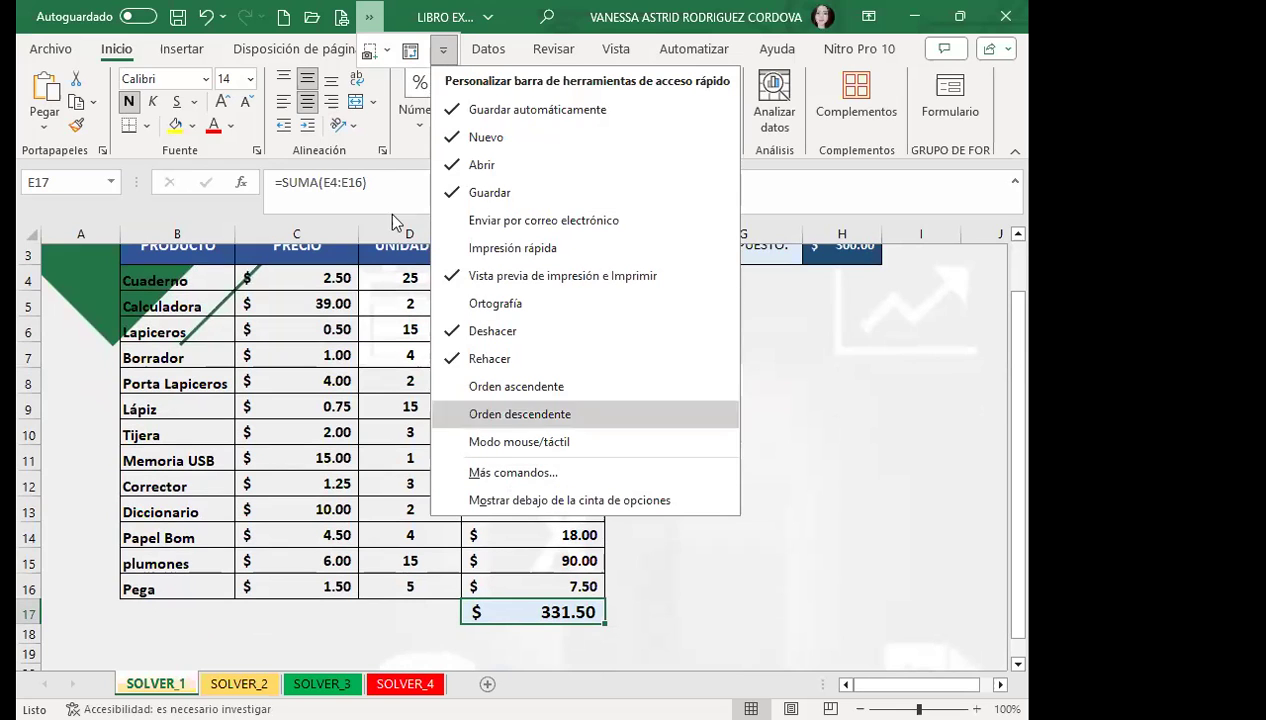
pyautogui.click(493, 50)
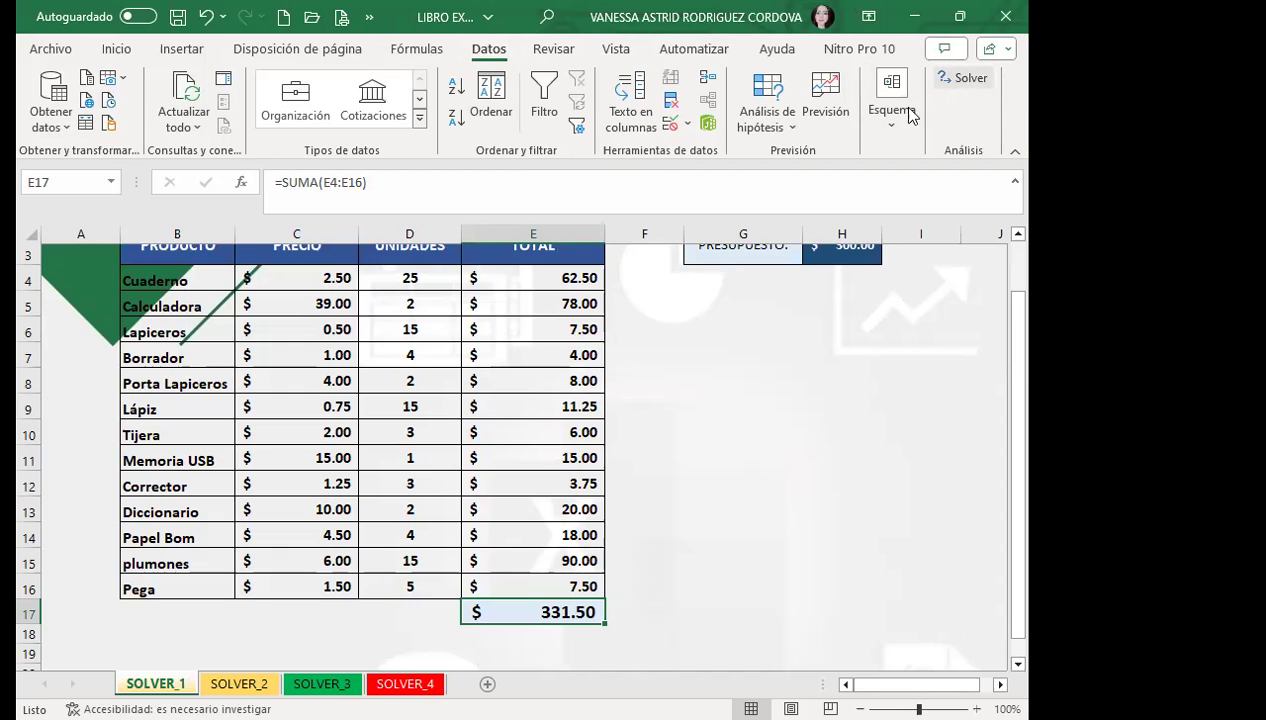
# Reach the Excel add-ins manager via Más comandos, the Complementos page and Ir...
pyautogui.click(366, 20)
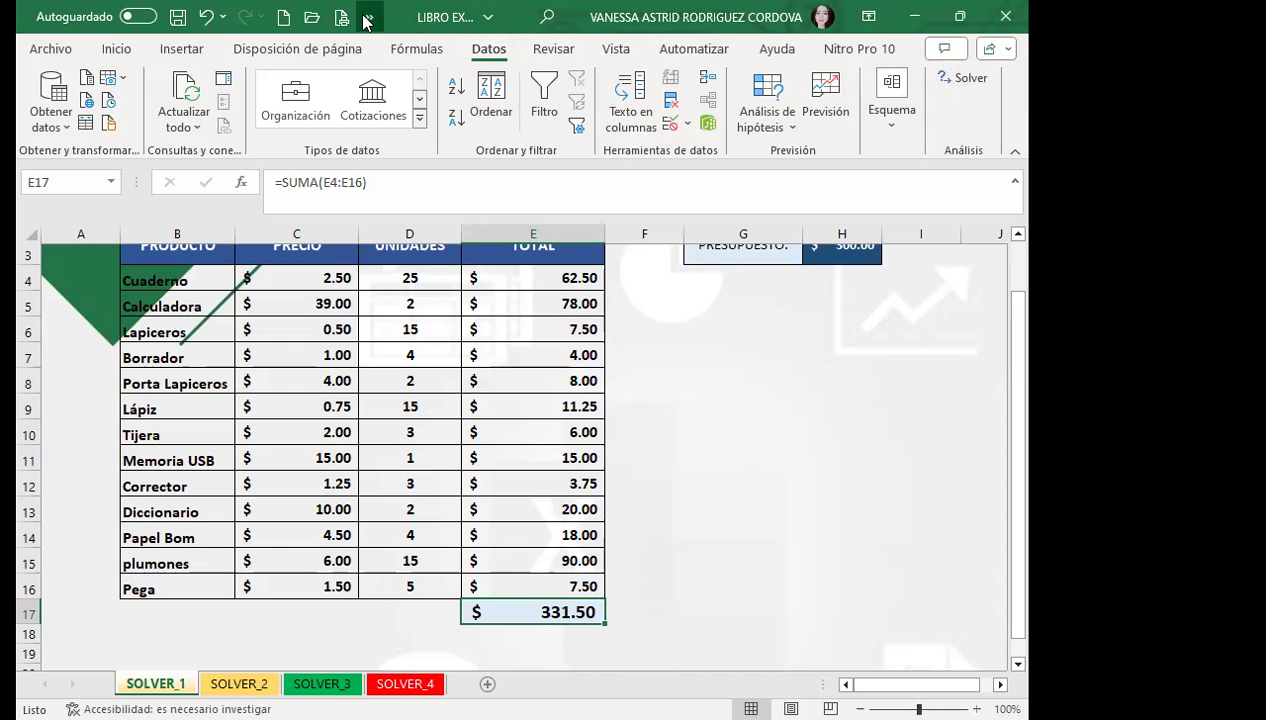
pyautogui.click(445, 55)
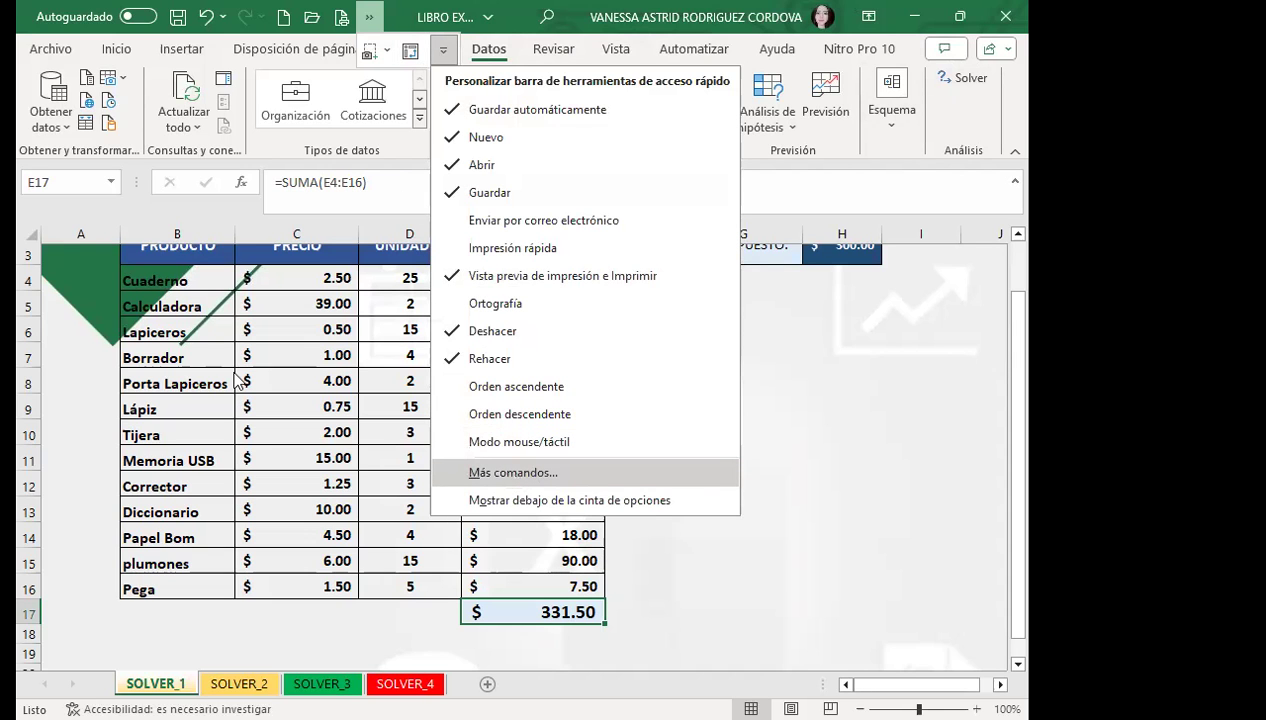
pyautogui.click(515, 474)
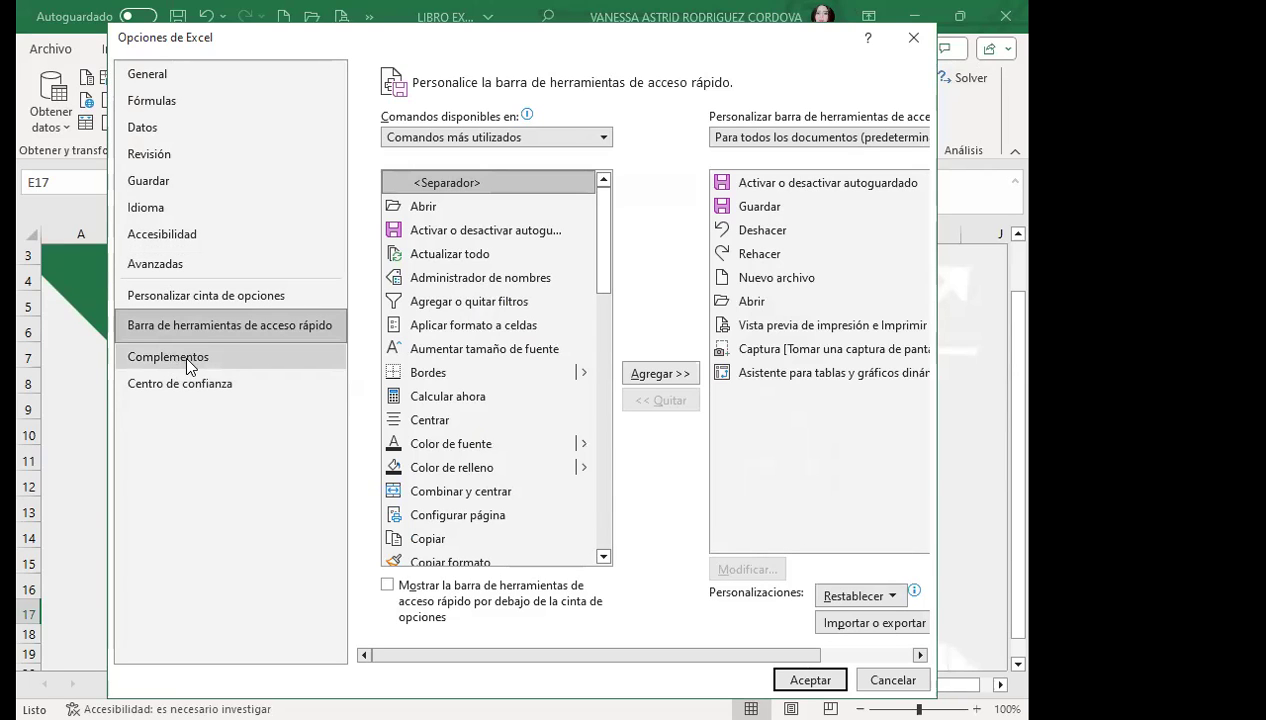
pyautogui.click(198, 360)
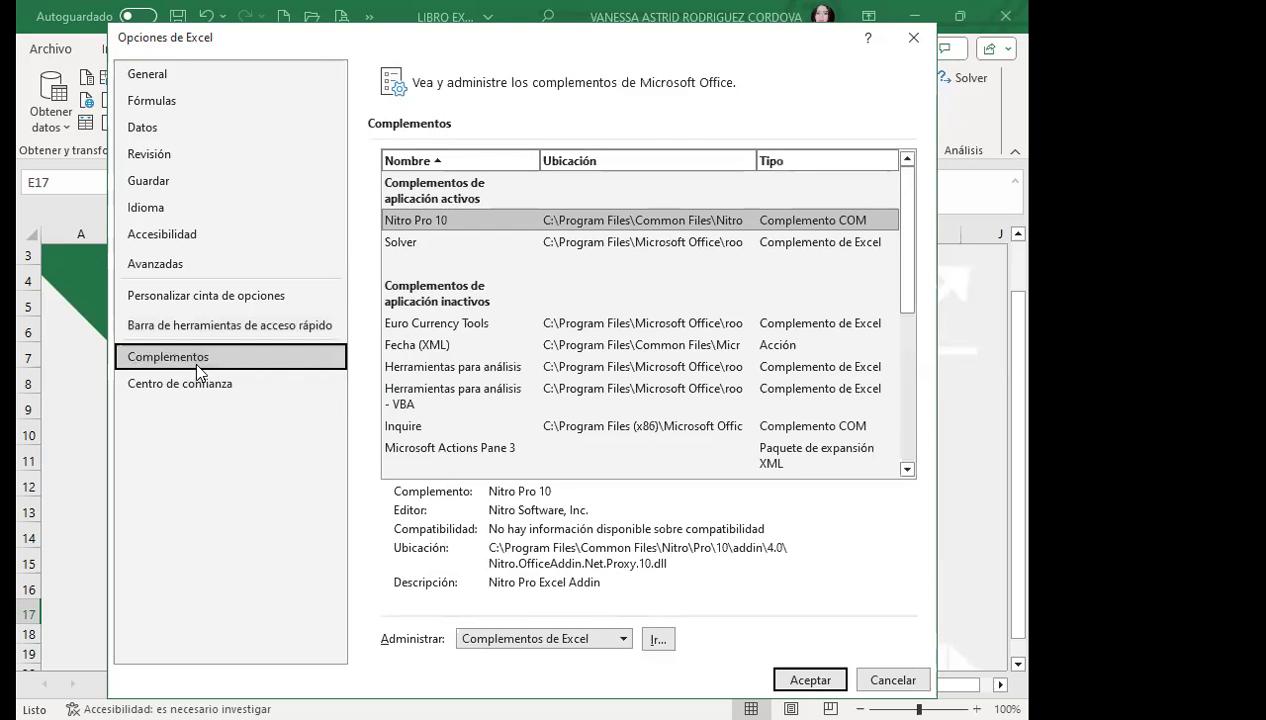
pyautogui.click(654, 637)
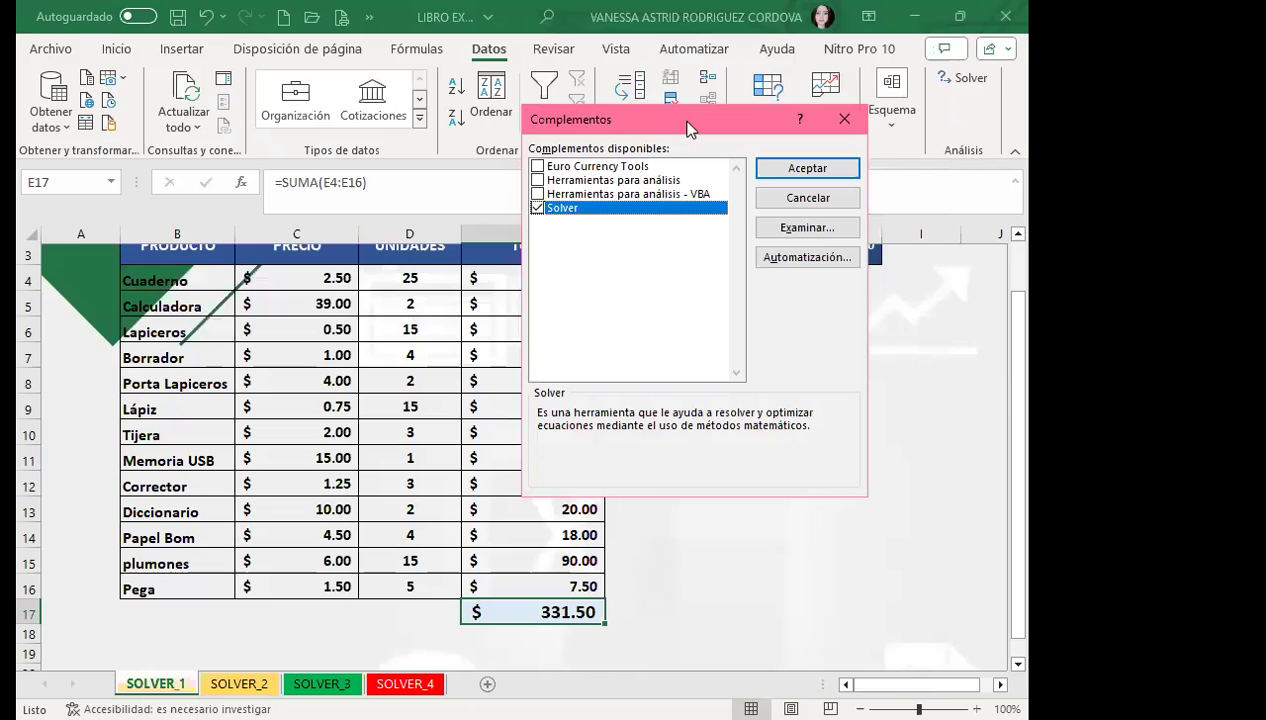
# Tick the Herramientas para análisis add-in and confirm with Aceptar
pyautogui.moveTo(677, 133); pyautogui.dragTo(530, 163)
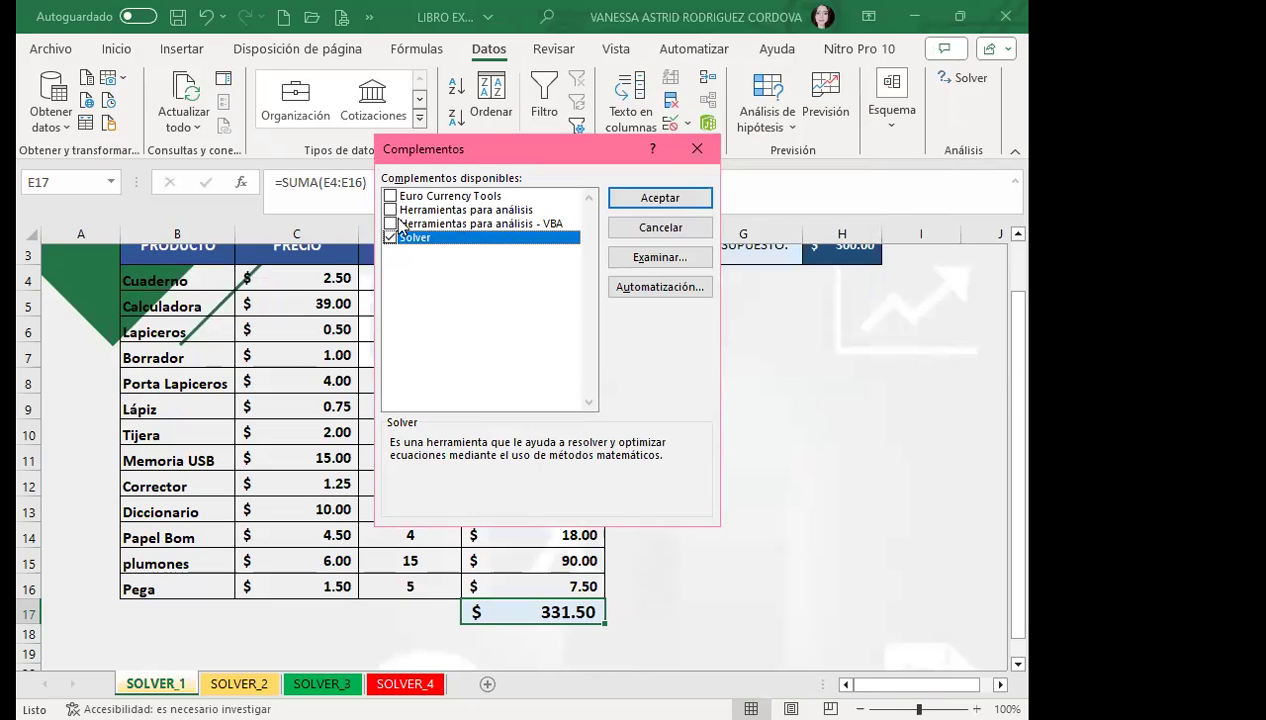
pyautogui.click(390, 211)
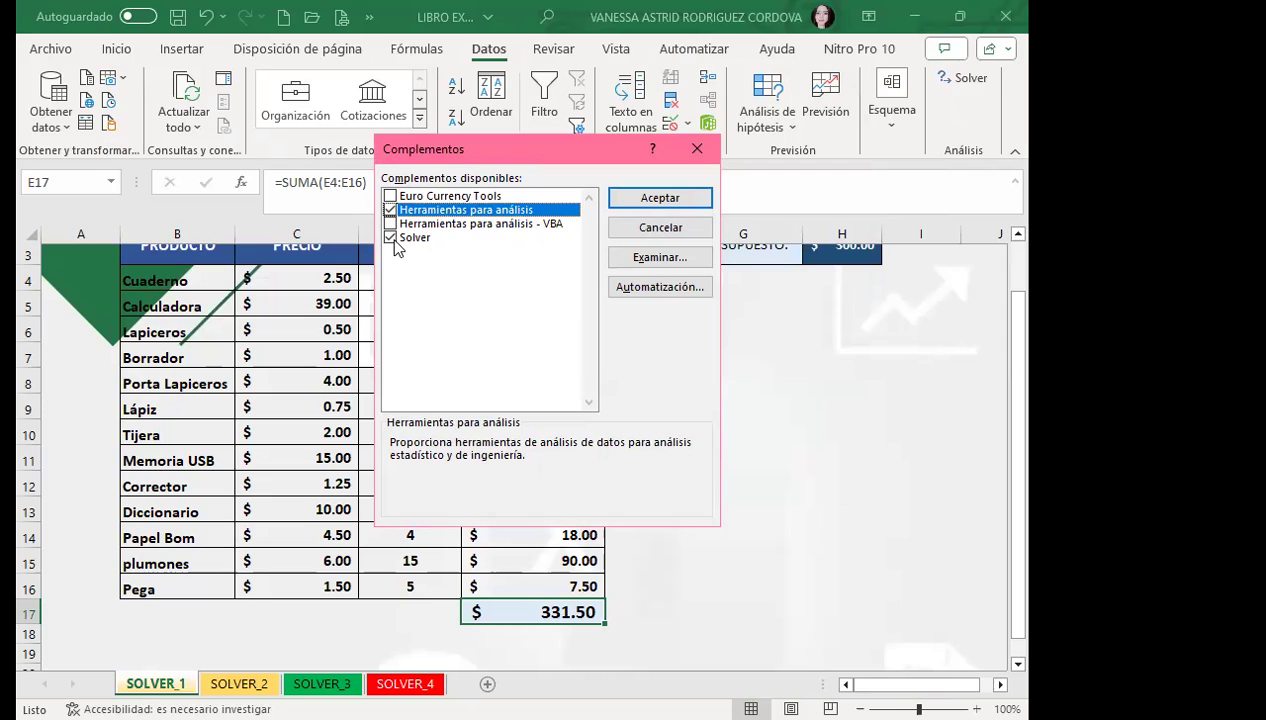
pyautogui.click(665, 198)
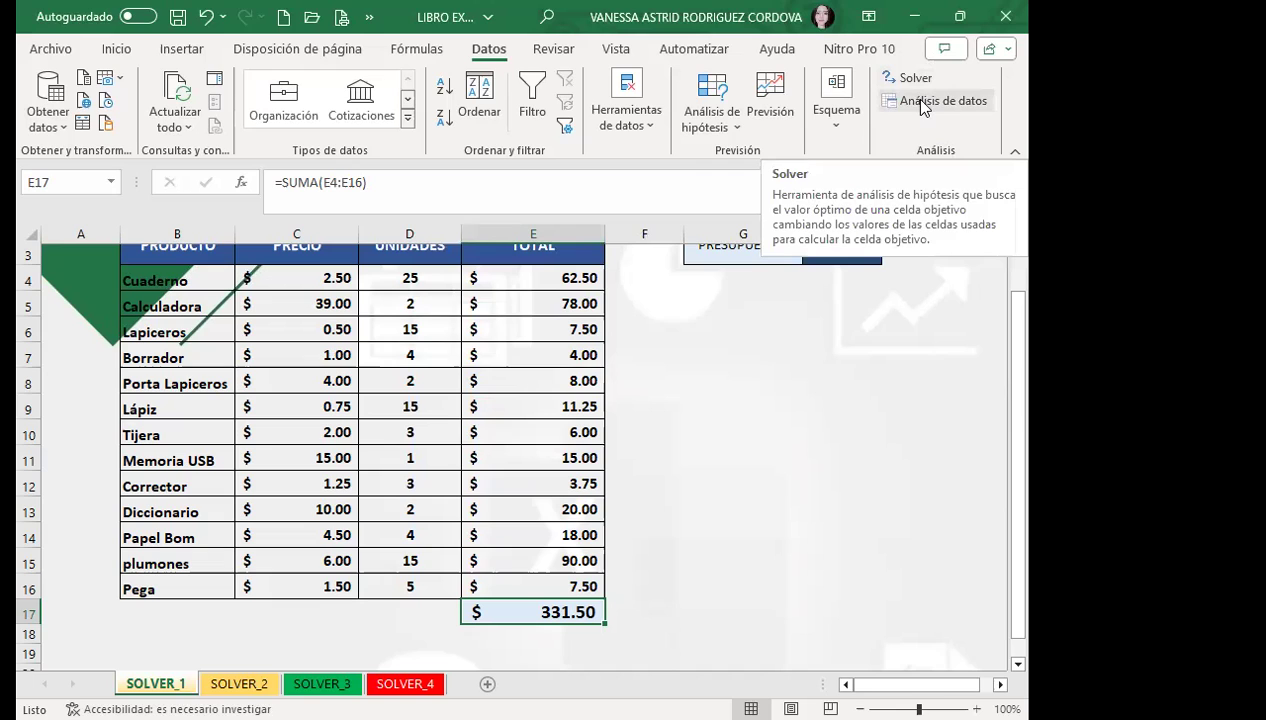
# Uncheck Herramientas para análisis and Solver in the Excel add-ins manager and confirm
pyautogui.click(369, 18)
pyautogui.click(443, 50)
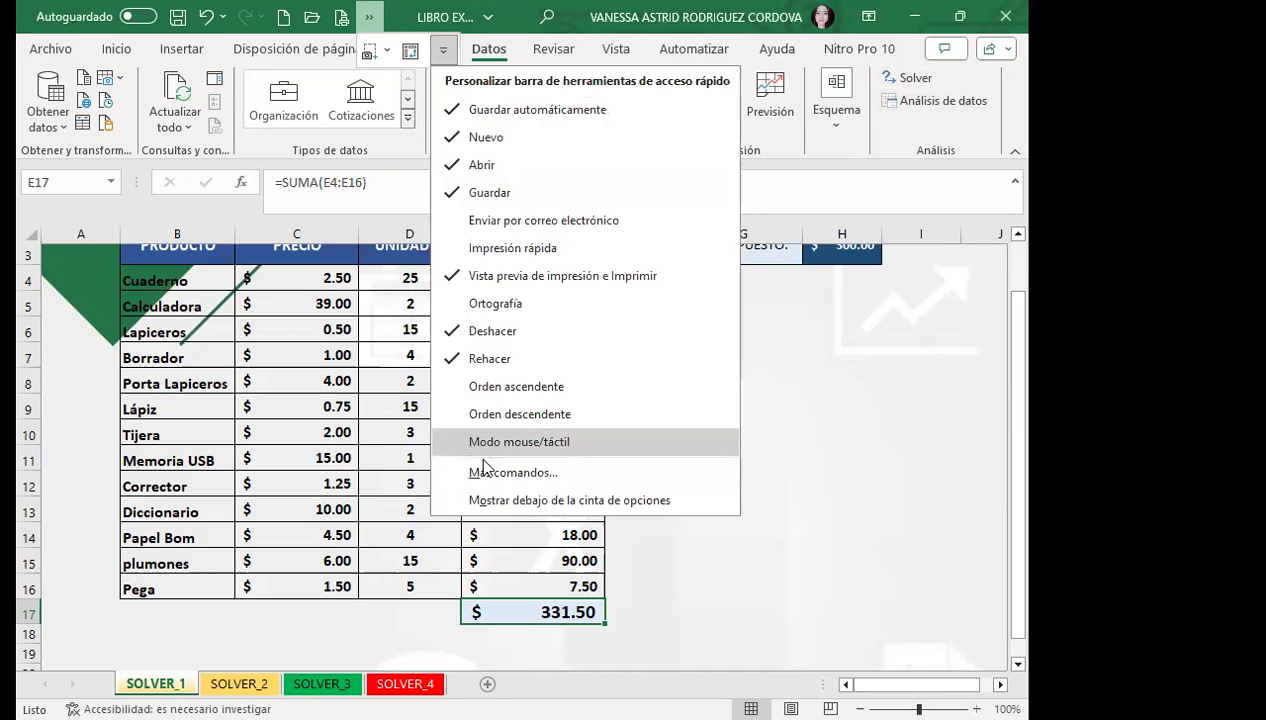
pyautogui.click(485, 472)
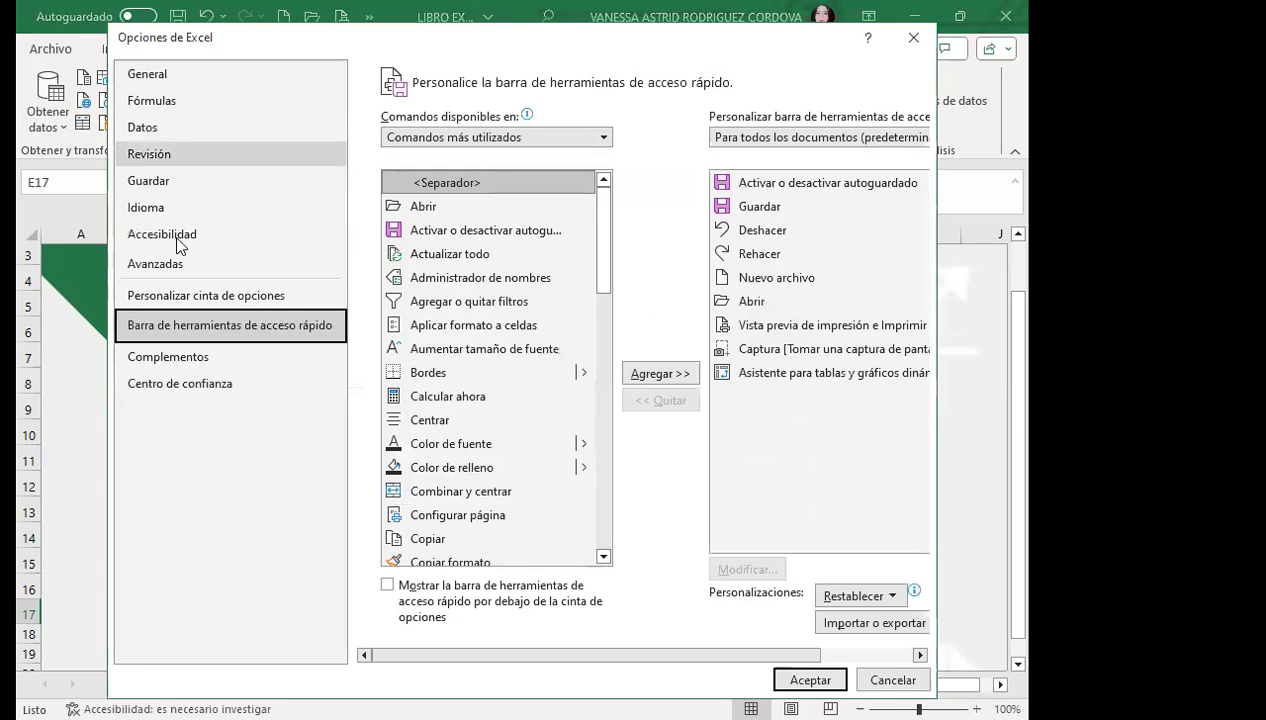
pyautogui.click(180, 357)
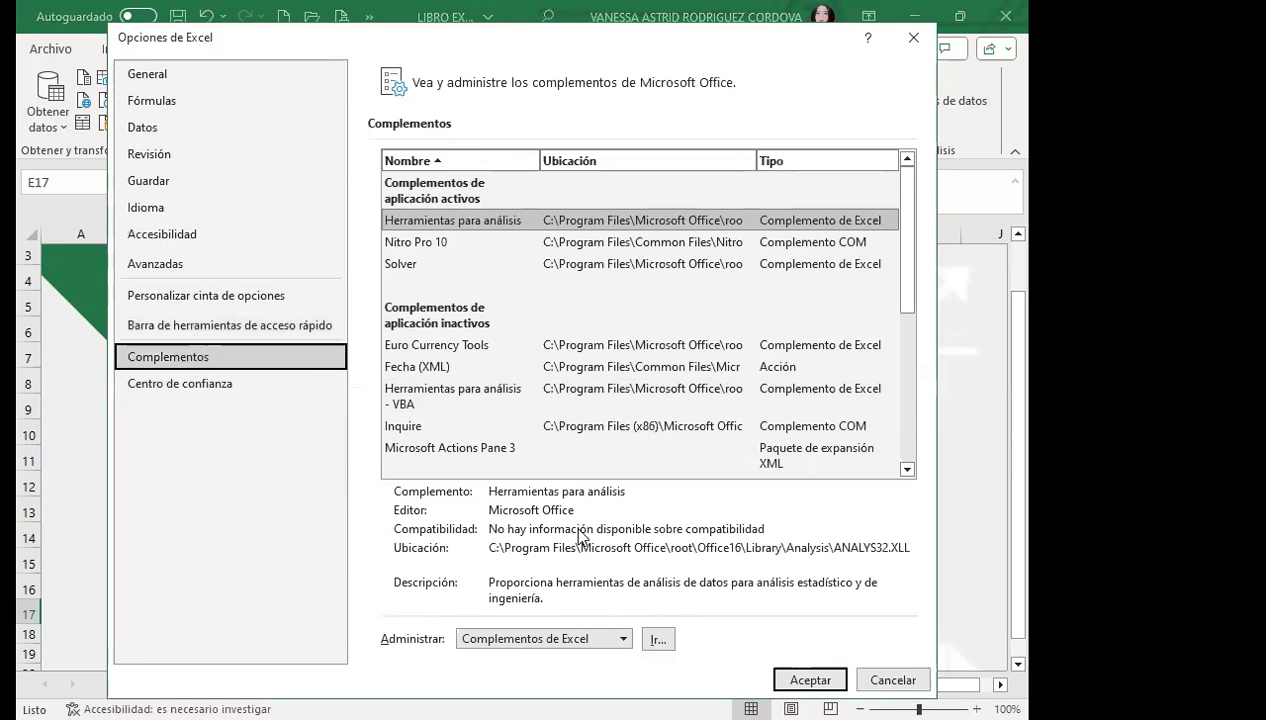
pyautogui.click(665, 635)
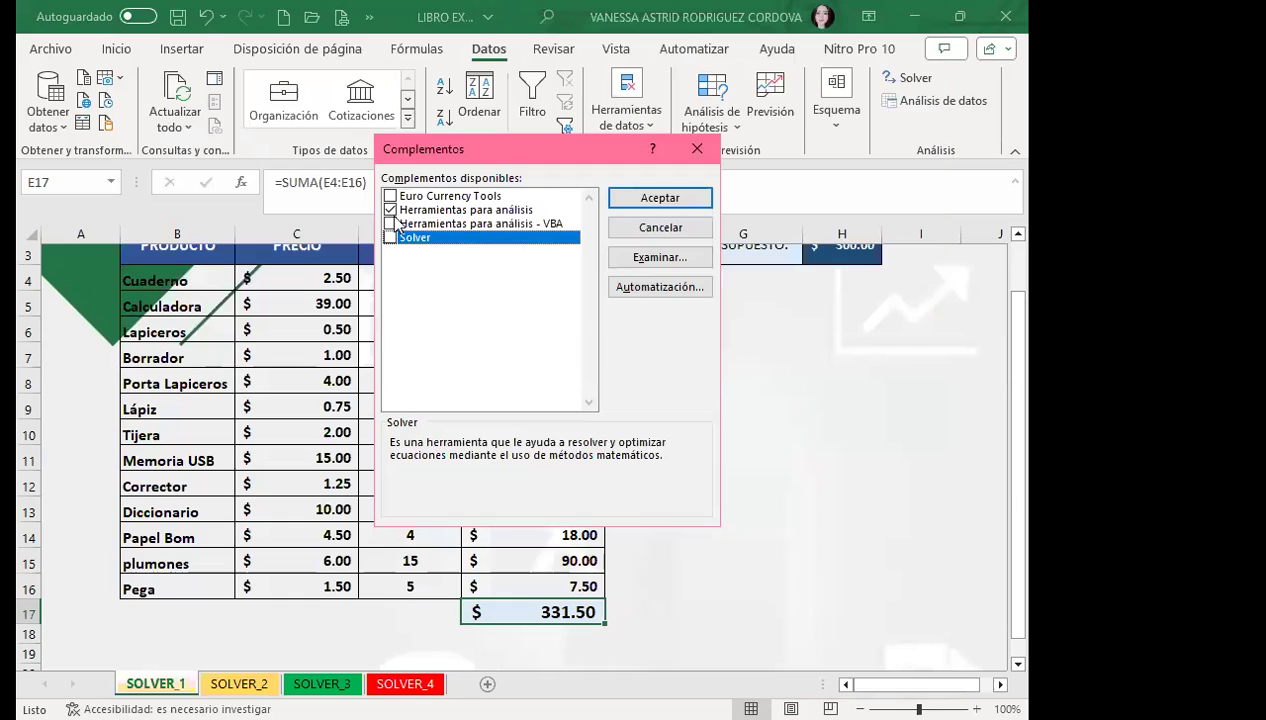
pyautogui.click(390, 210)
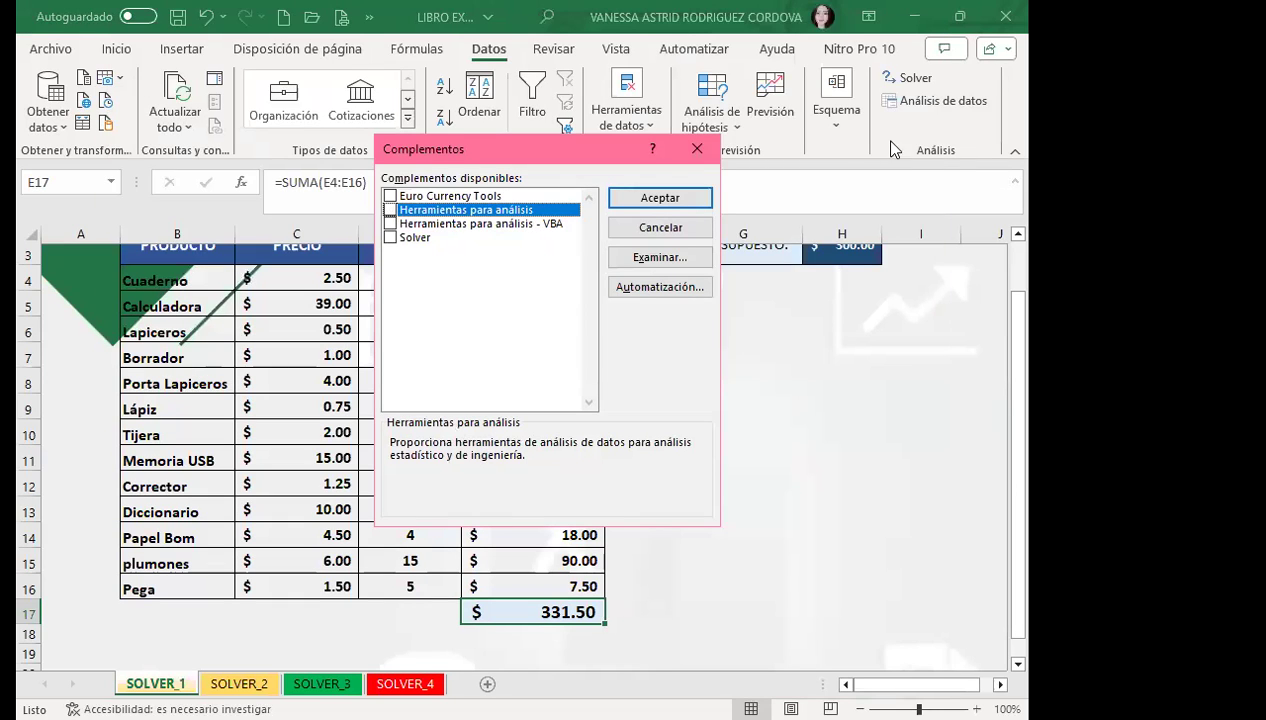
pyautogui.click(652, 197)
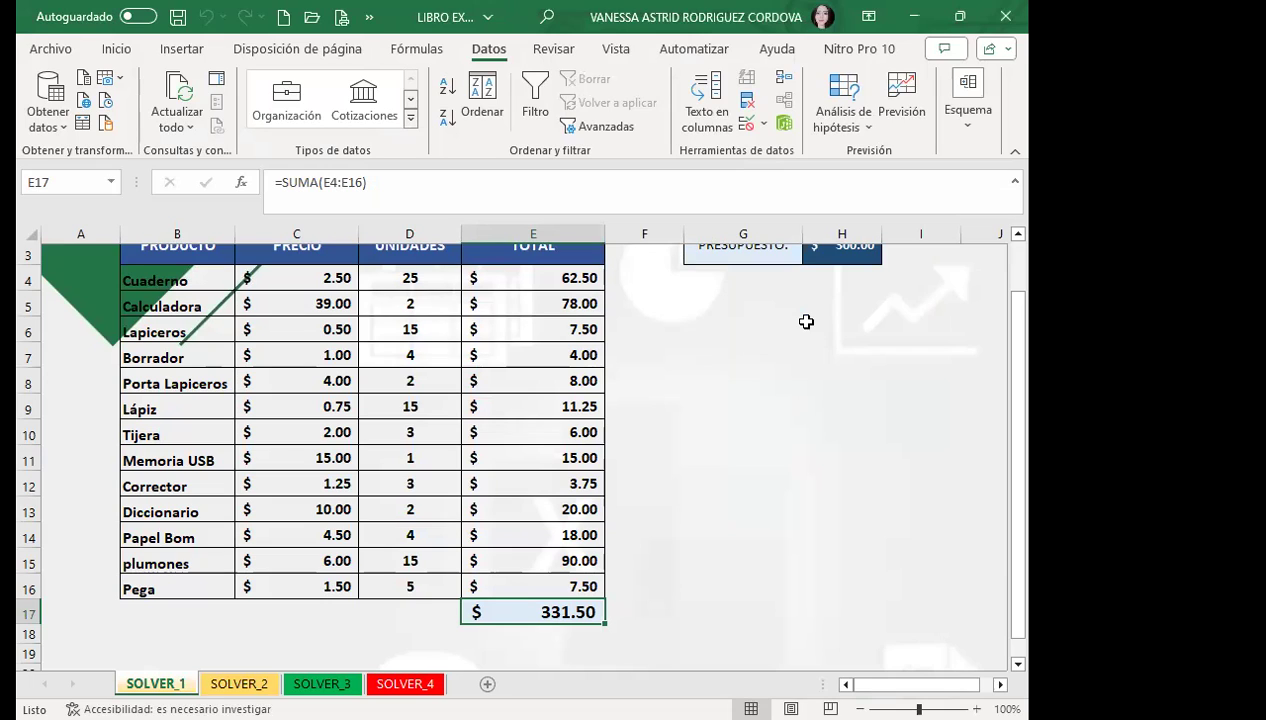
# Re-check Herramientas para análisis and Solver in the Excel add-ins manager and confirm
pyautogui.click(968, 120)
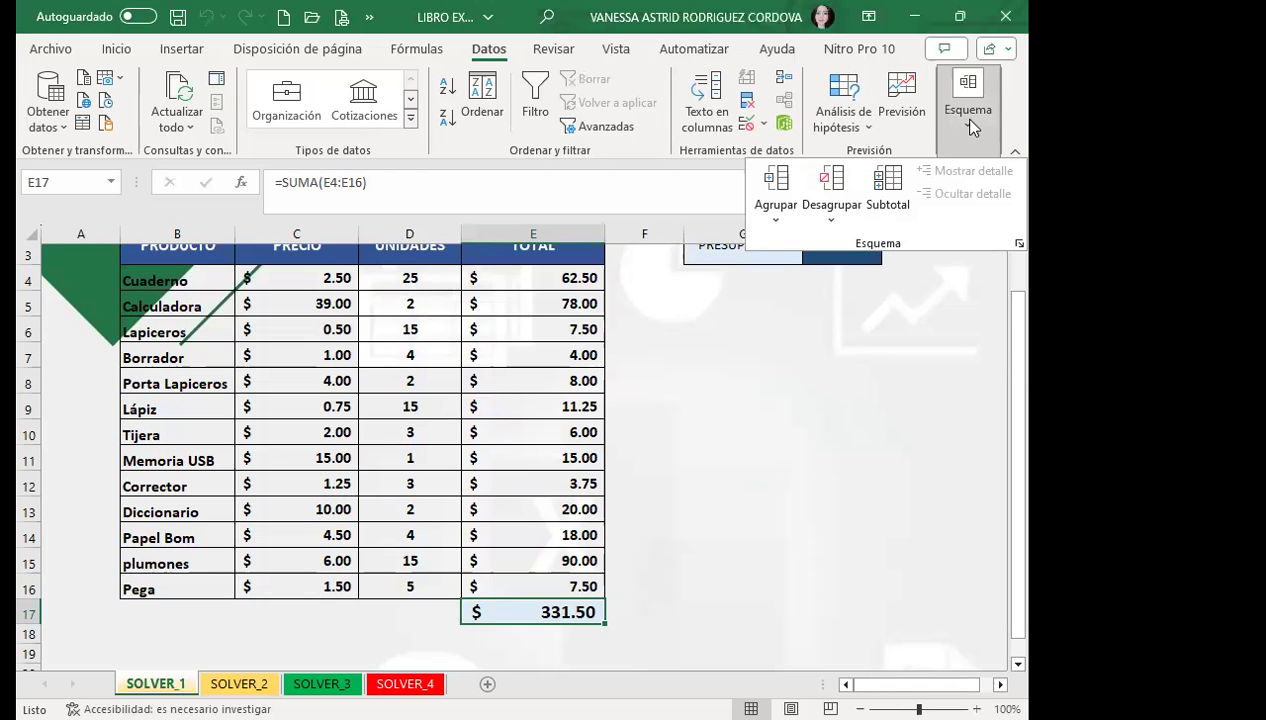
pyautogui.click(777, 336)
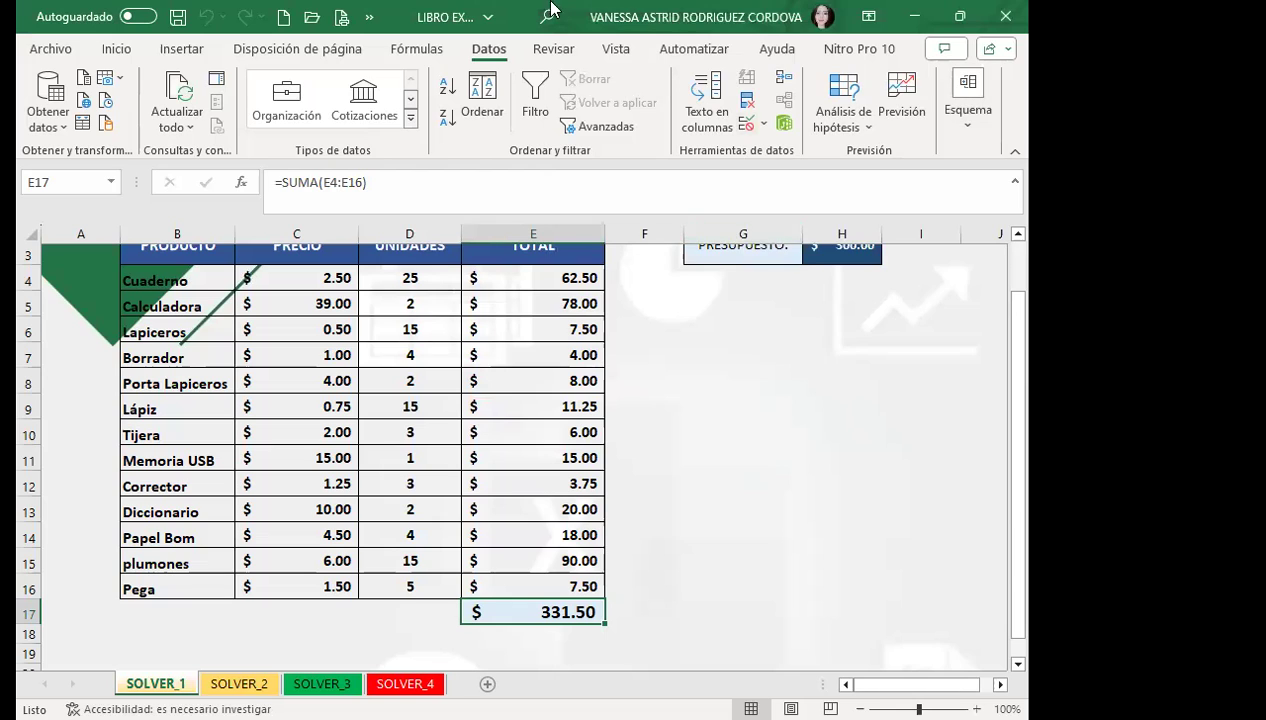
pyautogui.click(369, 17)
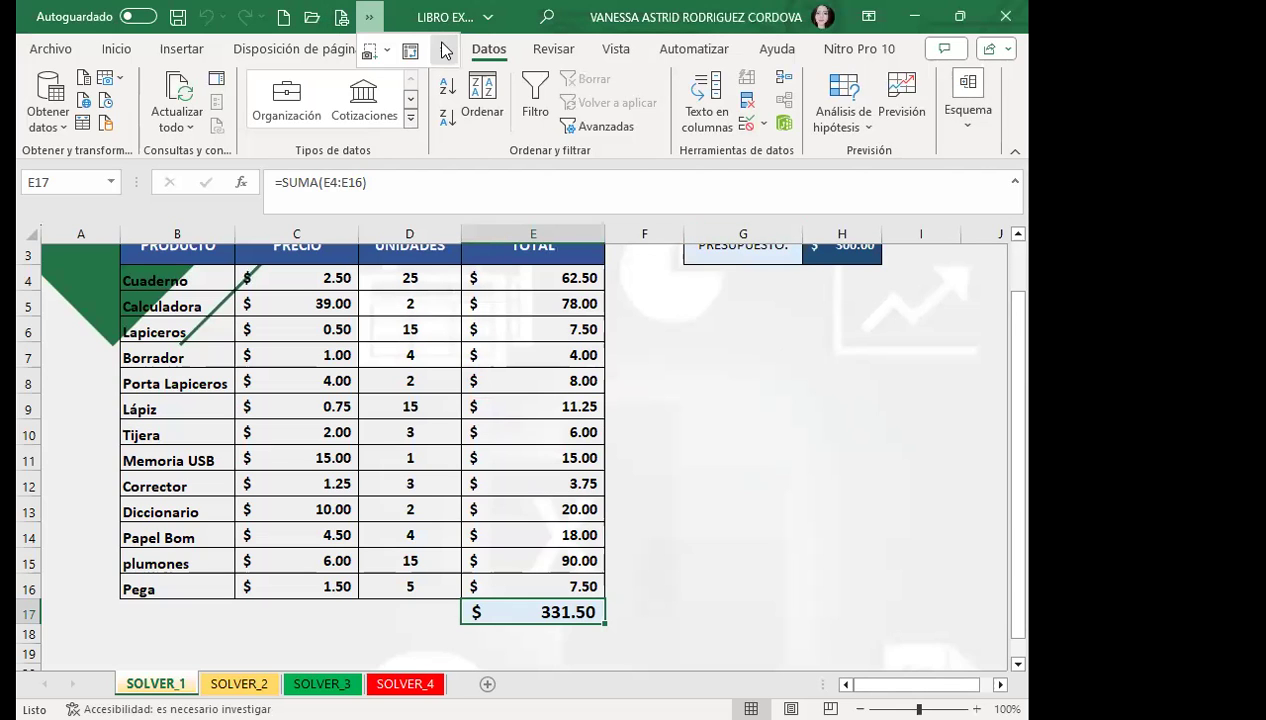
pyautogui.click(443, 50)
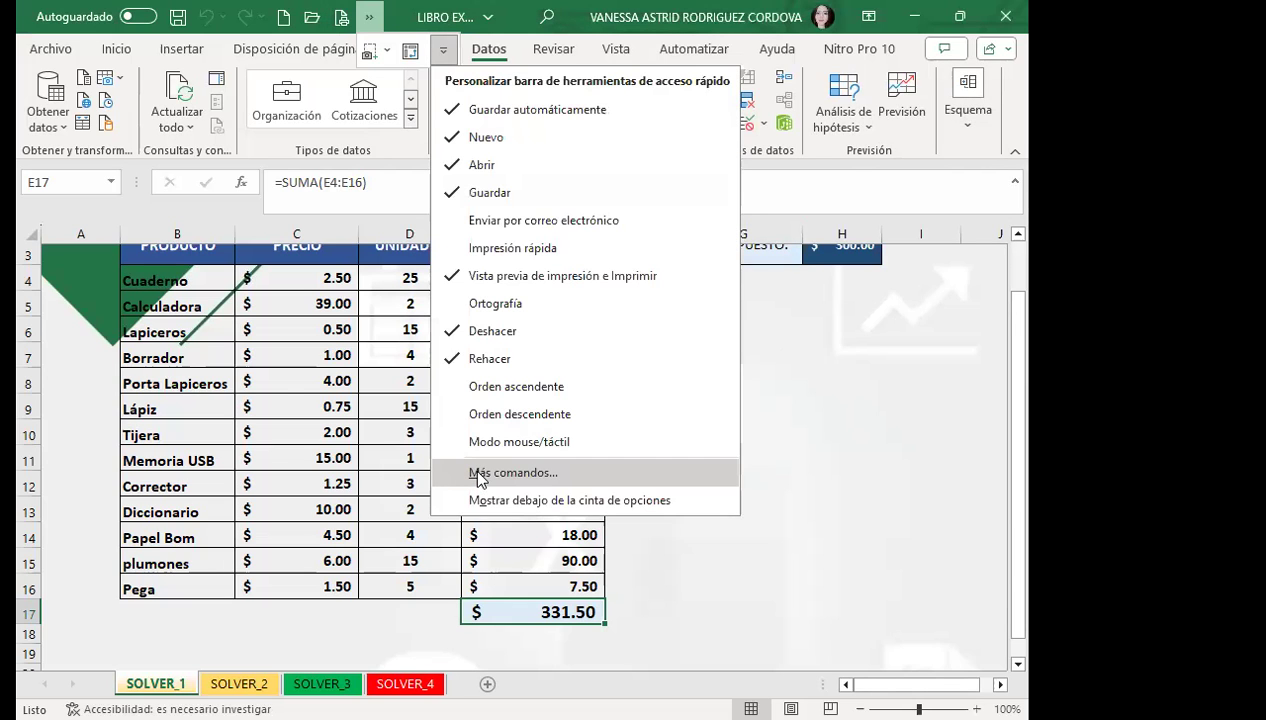
pyautogui.click(479, 474)
pyautogui.click(196, 358)
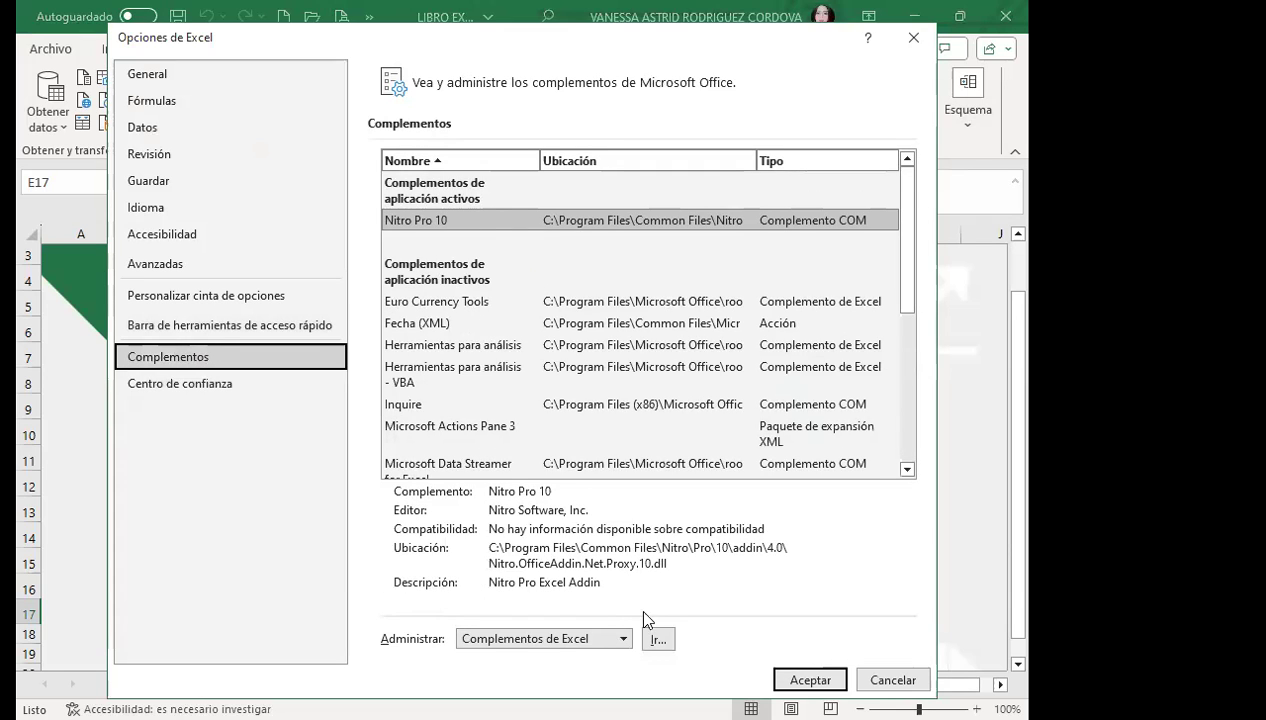
pyautogui.click(662, 638)
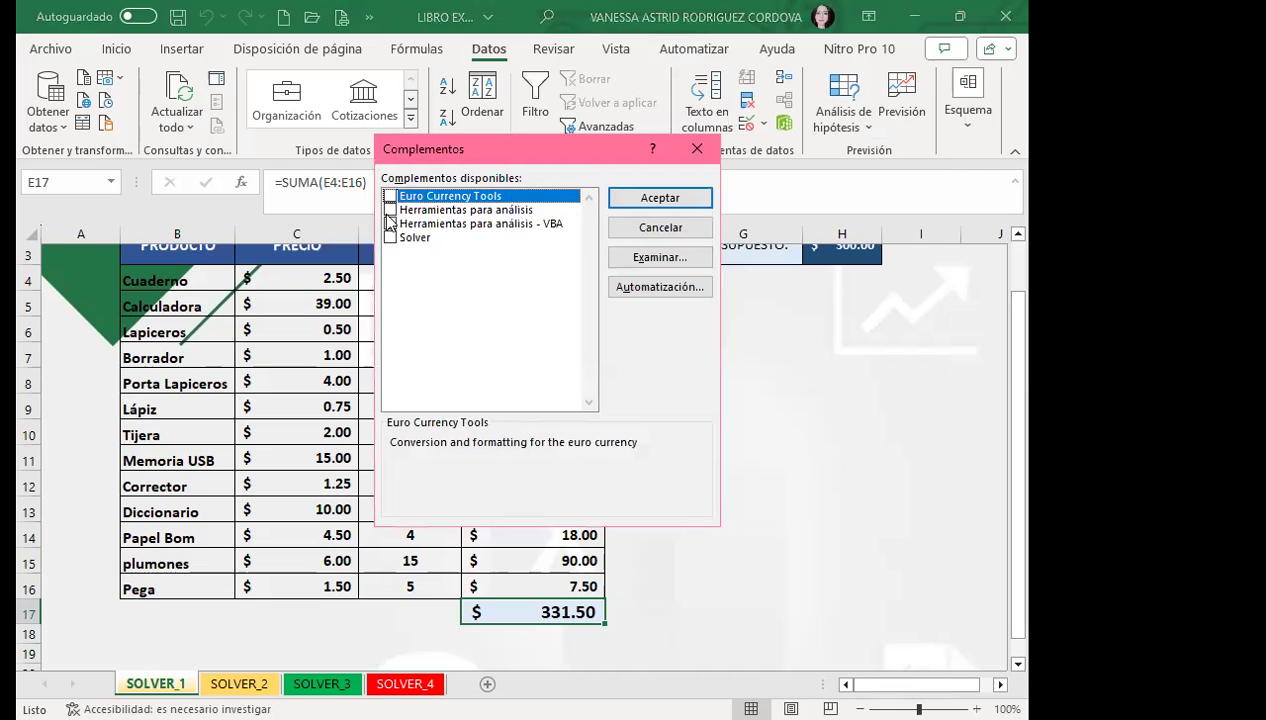
pyautogui.click(390, 211)
pyautogui.click(390, 238)
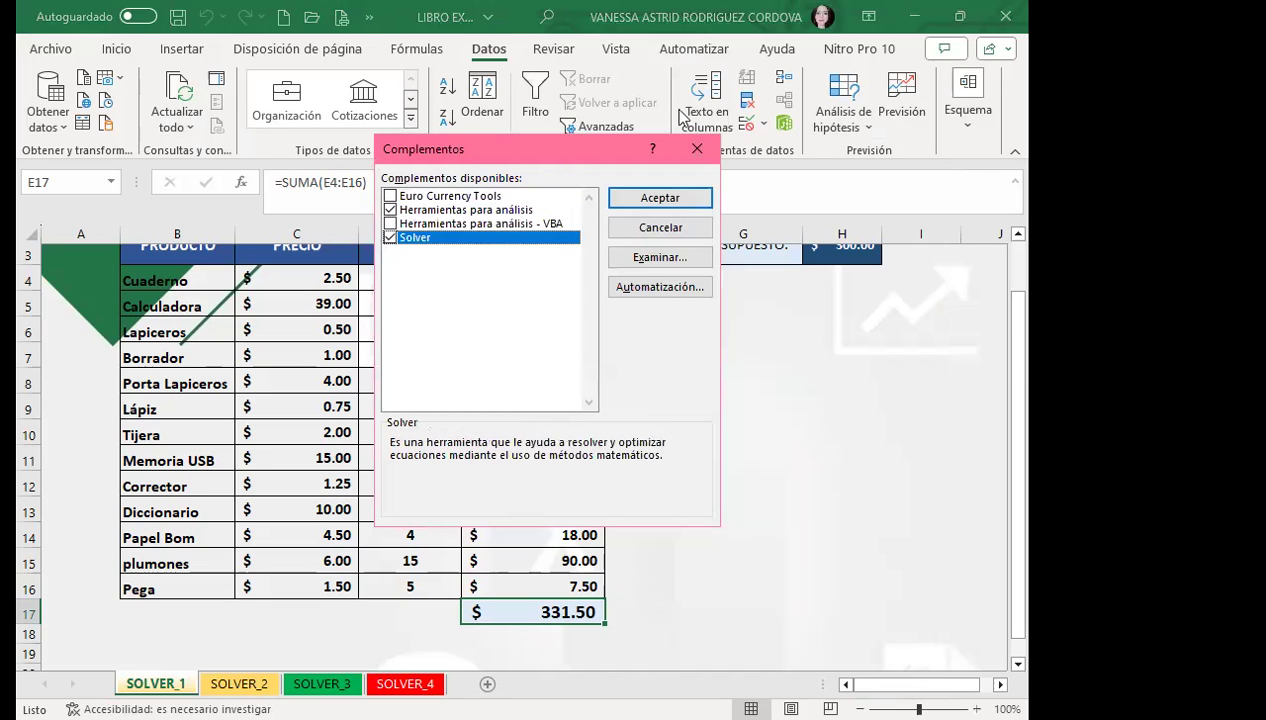
pyautogui.click(637, 195)
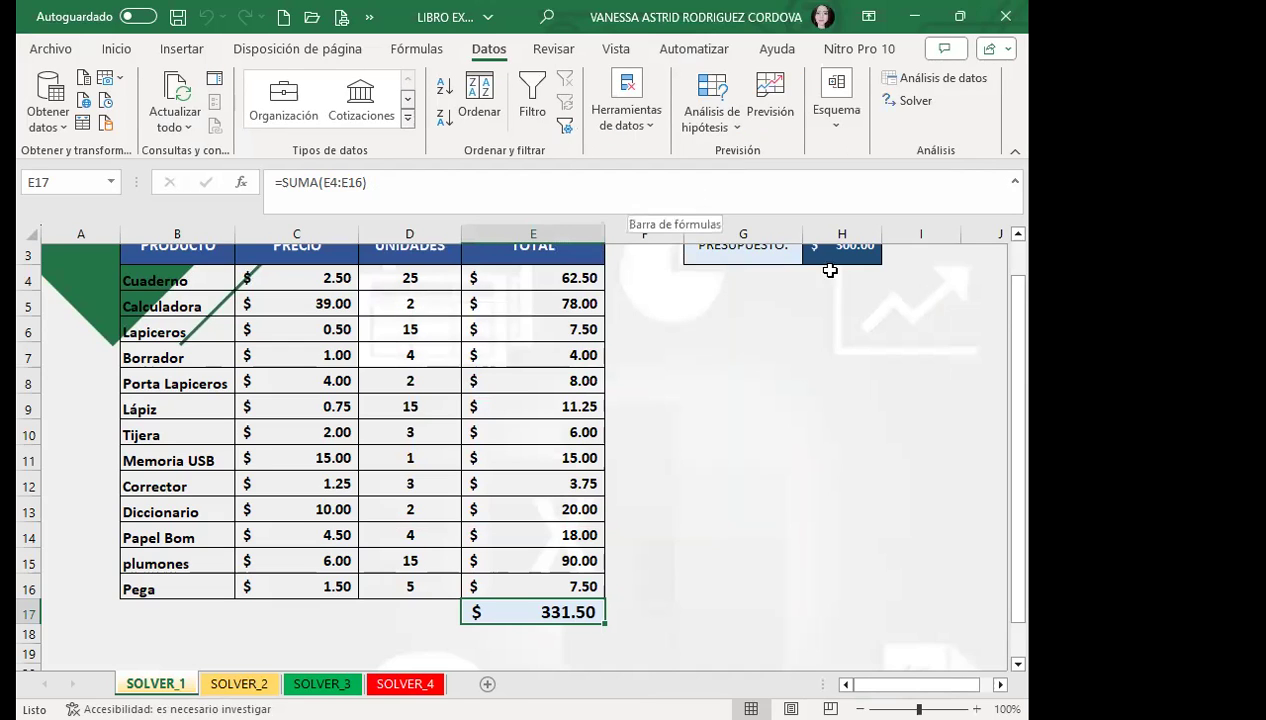
pyautogui.click(818, 460)
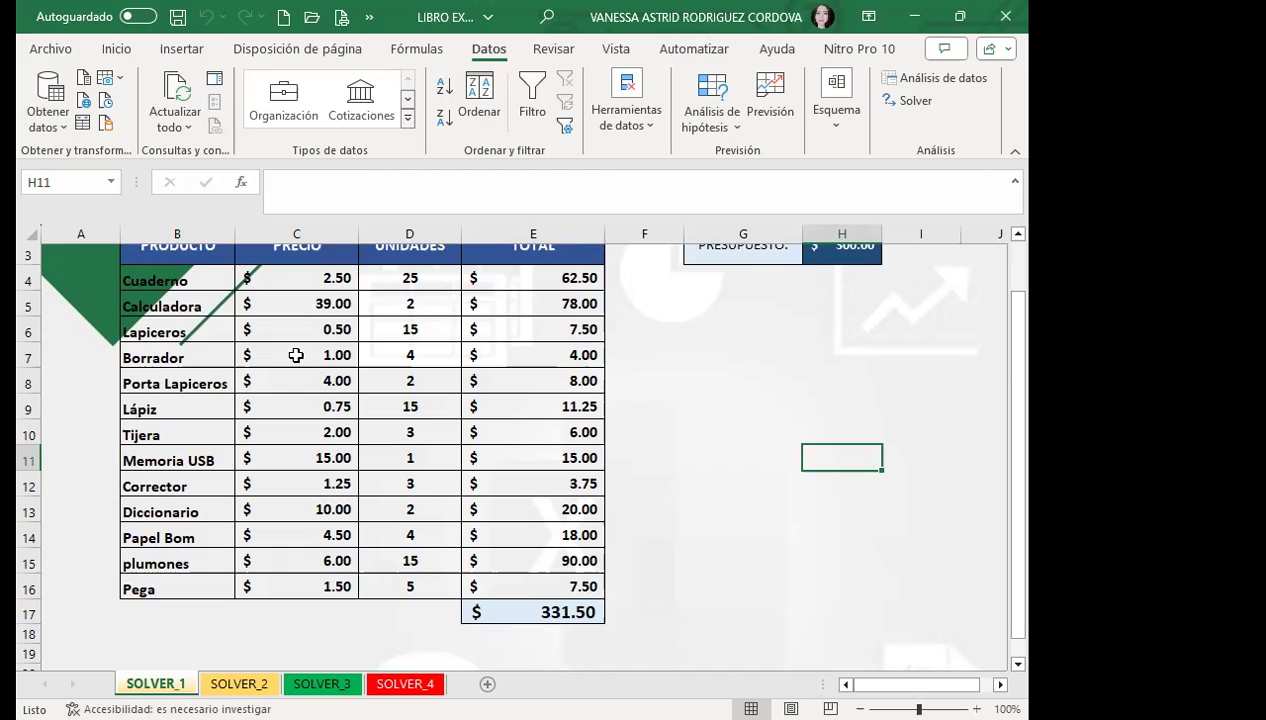
pyautogui.scroll(1, 383, 268)
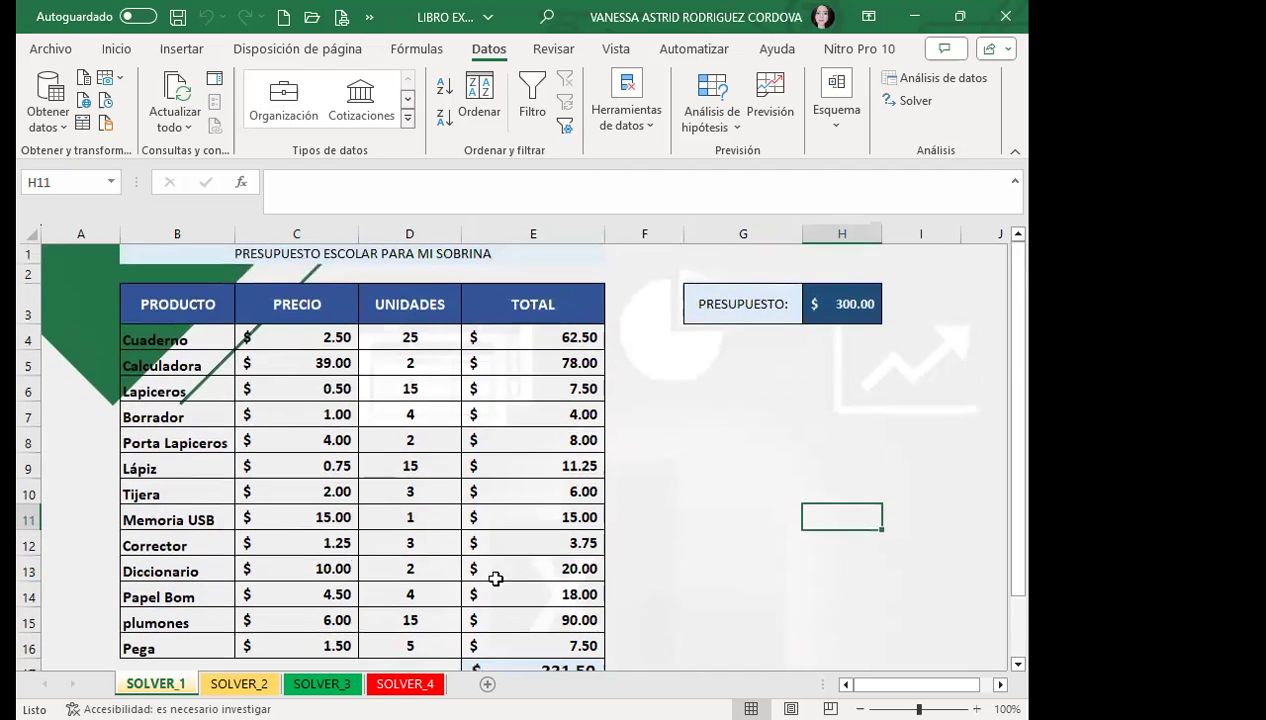
pyautogui.scroll(-1, 519, 470)
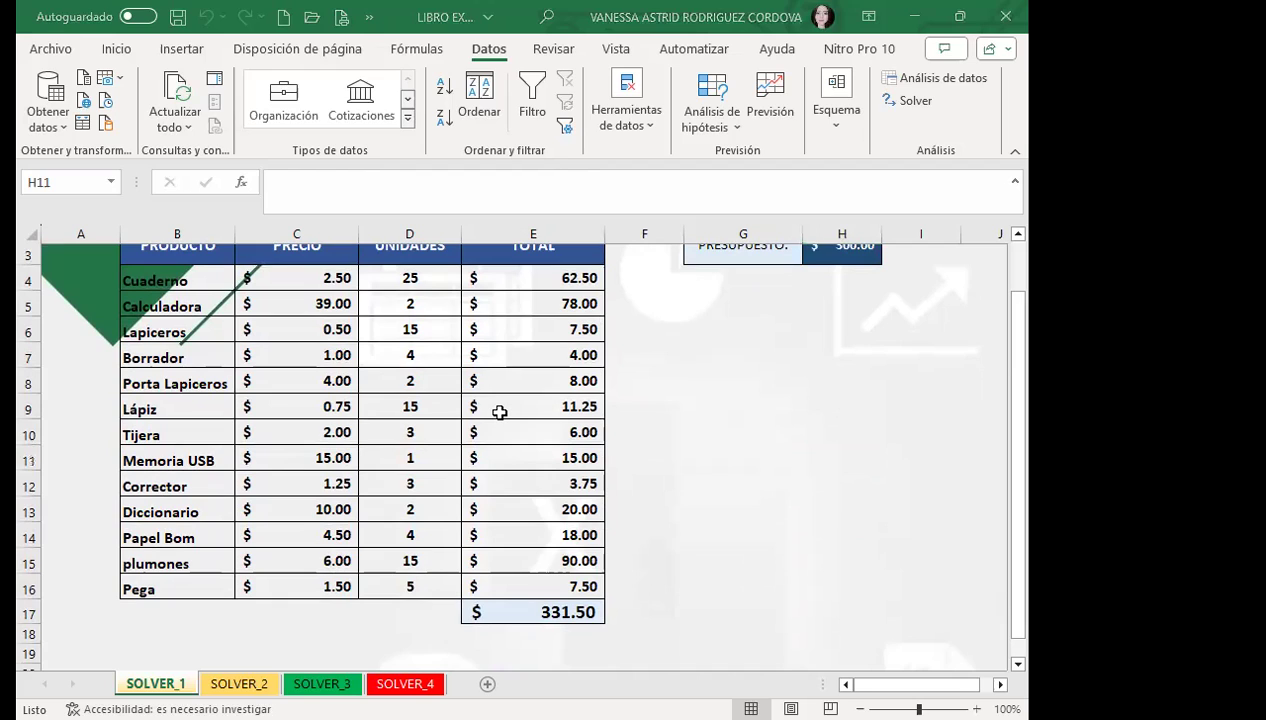
pyautogui.click(513, 608)
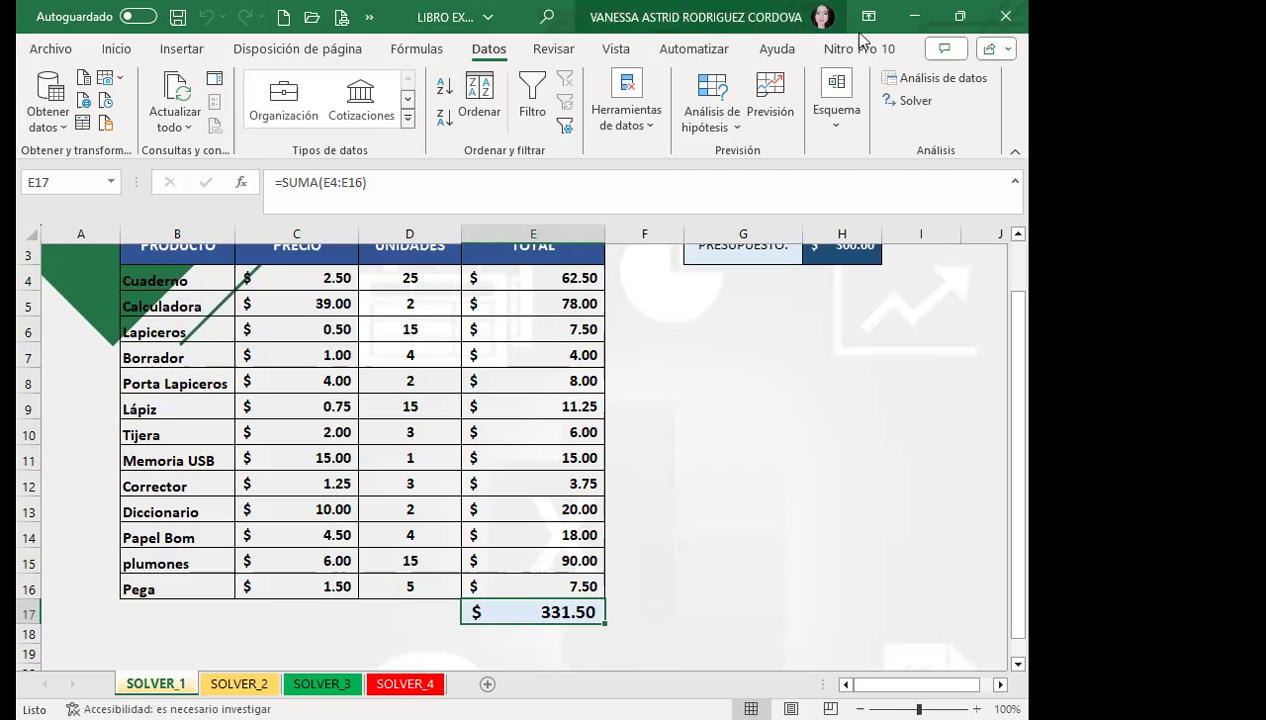
# Open Solver and review its setup: $E$17 to 300, changing $D$4:$D$16, integer constraint
pyautogui.click(925, 109)
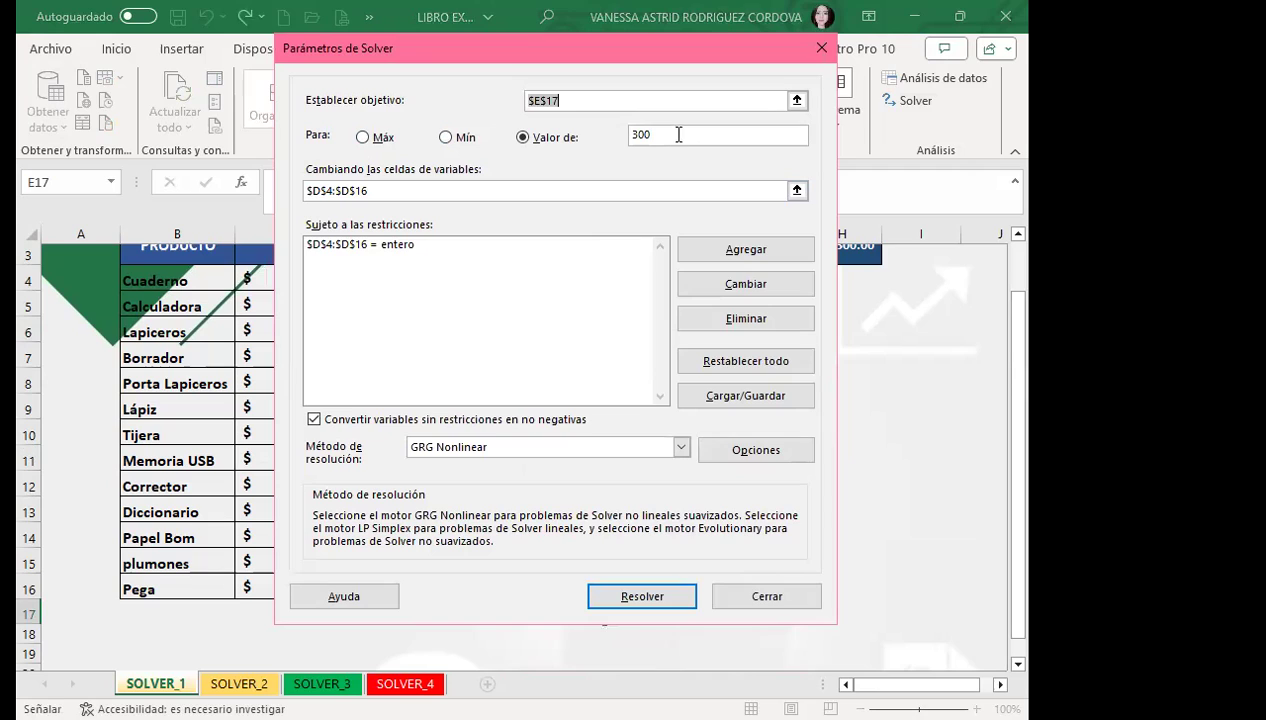
pyautogui.click(678, 134)
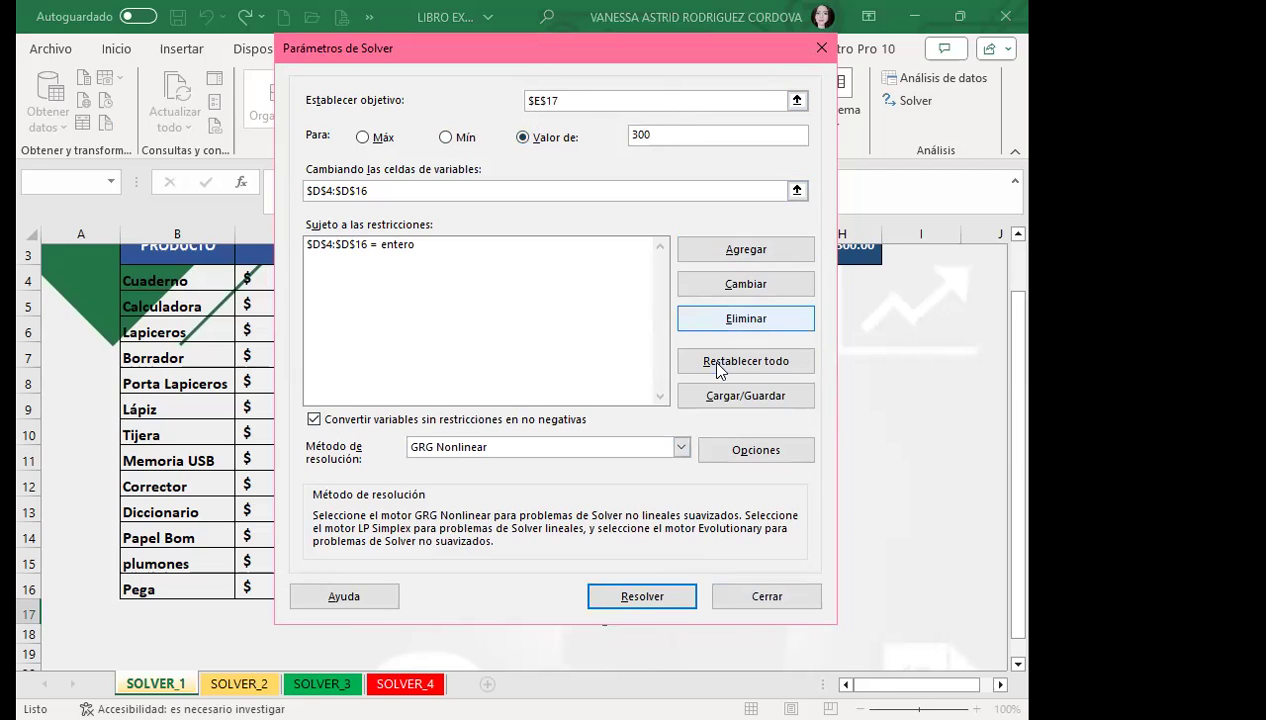
pyautogui.click(735, 330)
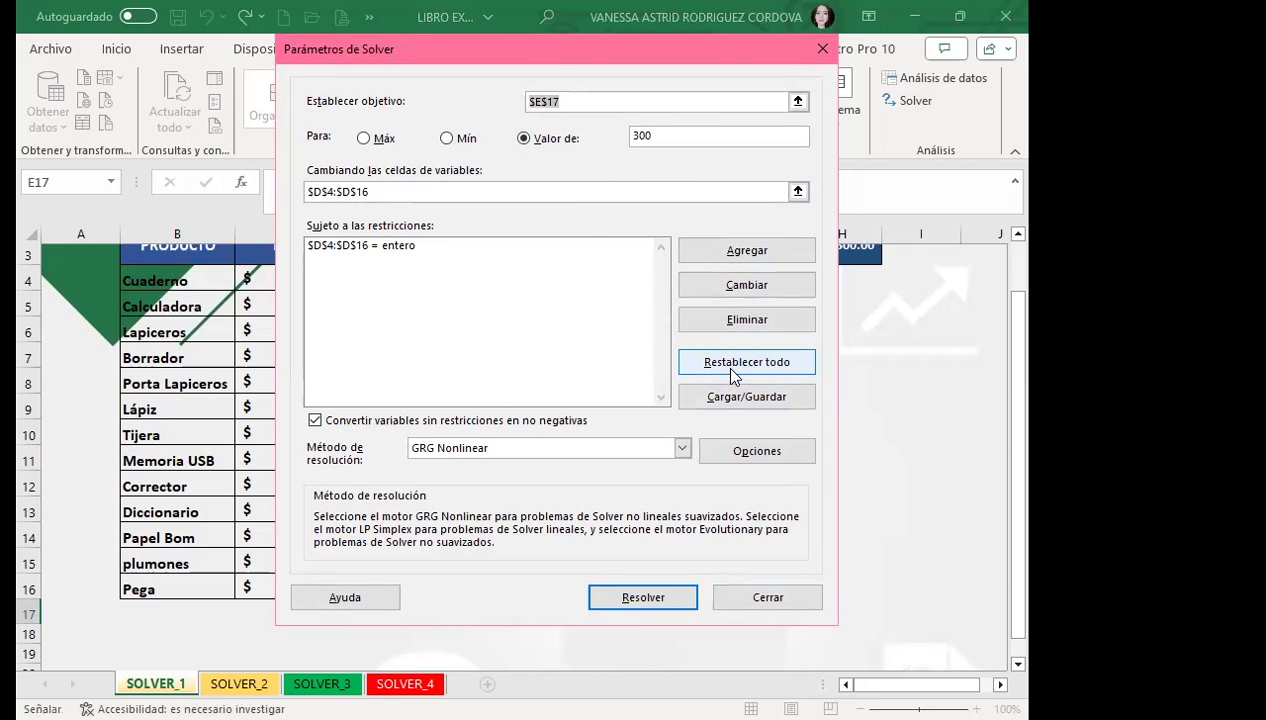
# Delete the $D$4:$D$16 integer constraint and erase the 300 from Valor de
pyautogui.click(433, 250)
pyautogui.click(746, 319)
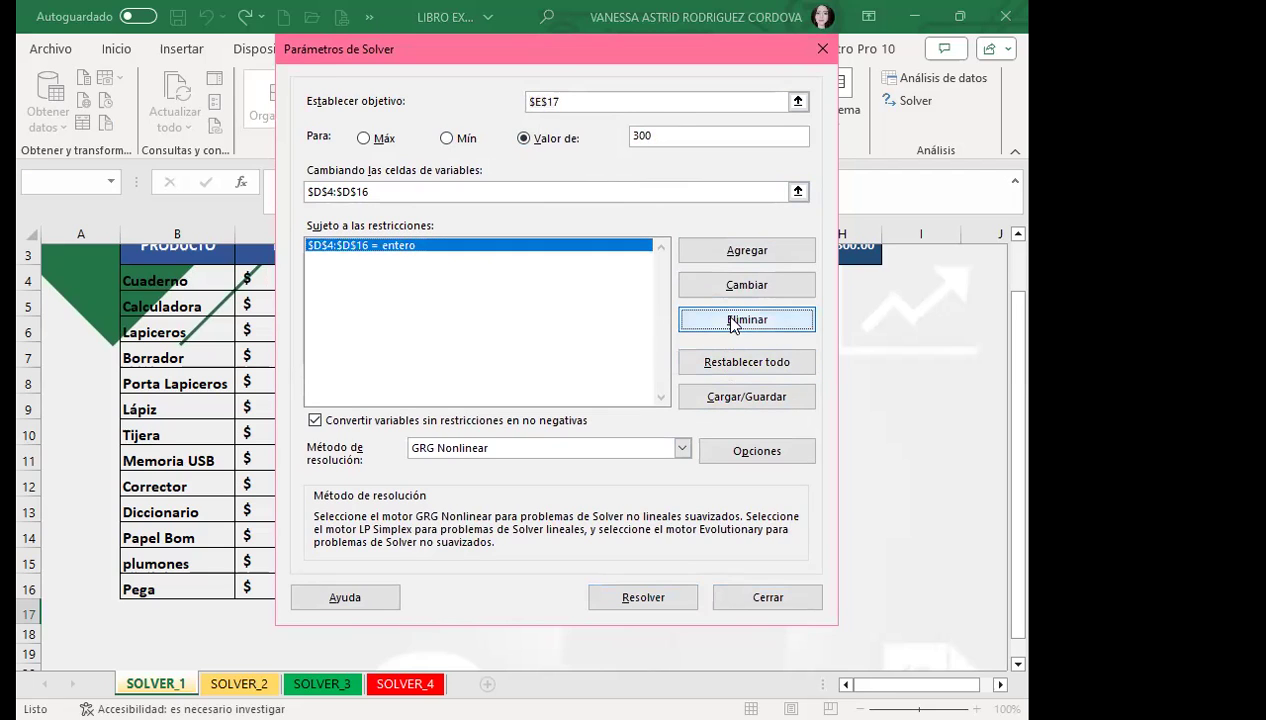
pyautogui.click(666, 136)
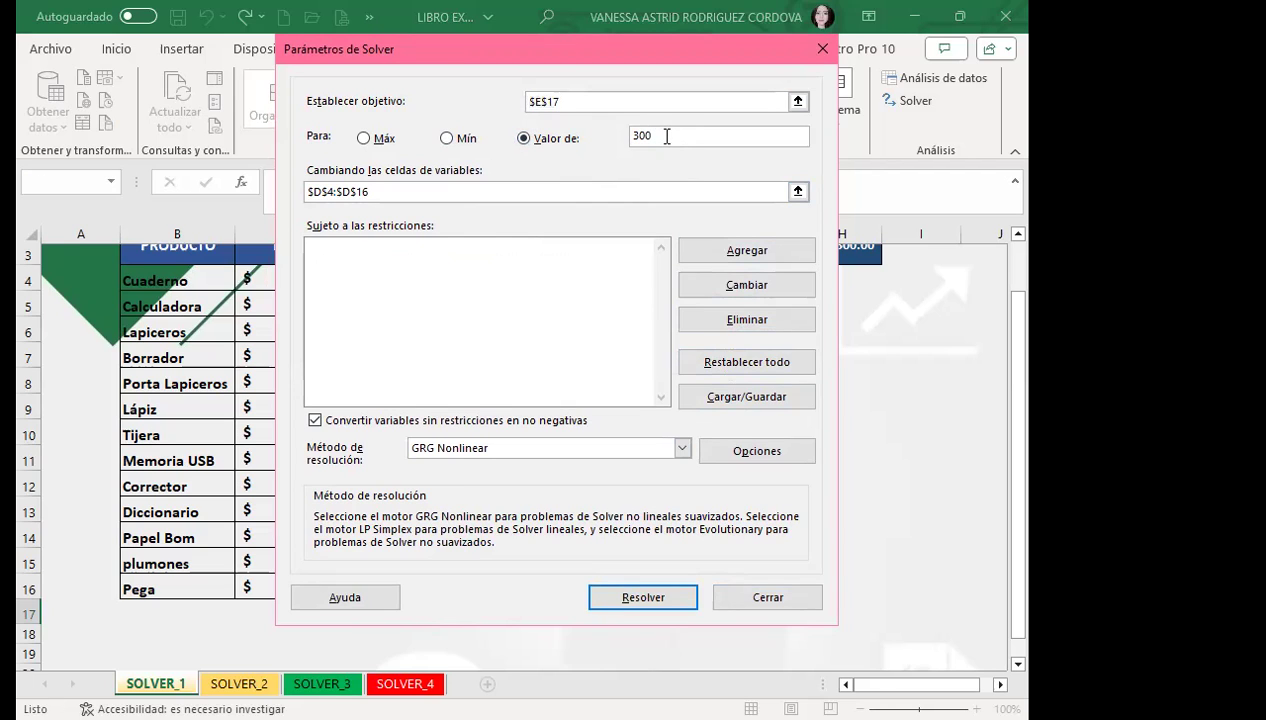
pyautogui.hotkey('shift', 'Home')
pyautogui.press('BackSpace')
pyautogui.moveTo(583, 57); pyautogui.dragTo(717, 87)
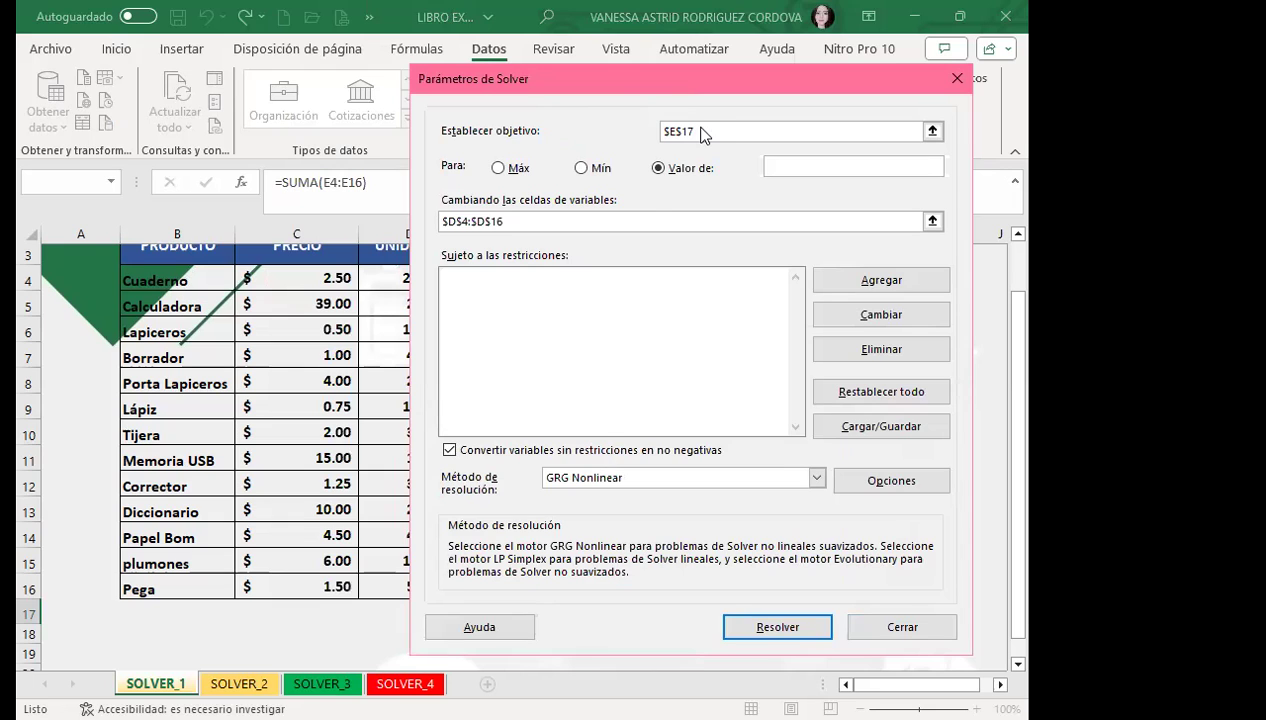
pyautogui.moveTo(703, 134); pyautogui.dragTo(890, 147)
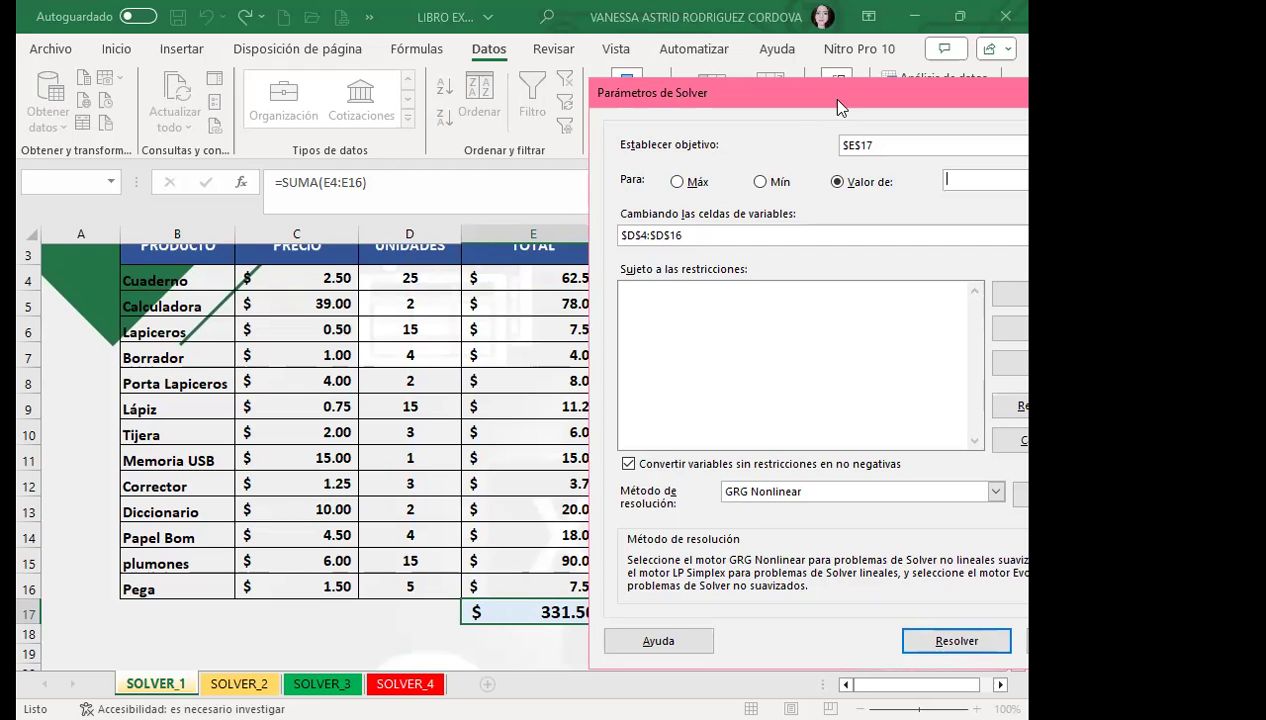
pyautogui.moveTo(826, 104); pyautogui.dragTo(542, 87)
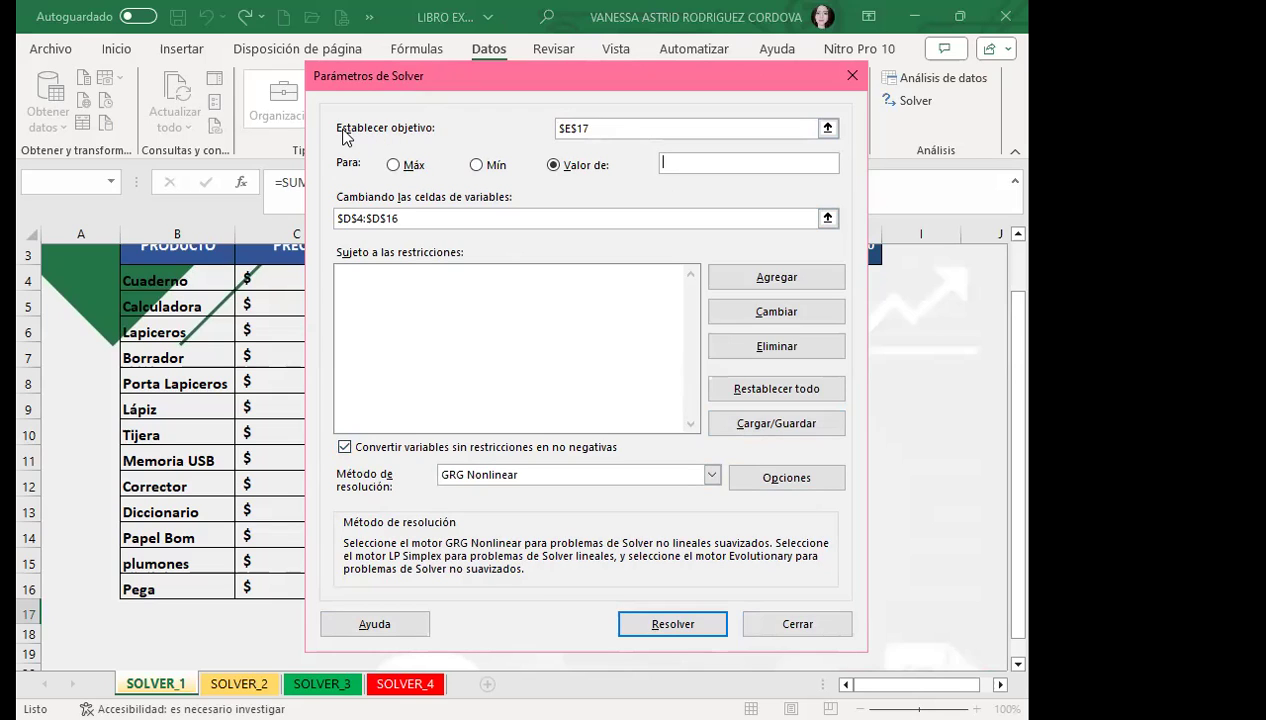
pyautogui.click(622, 129)
# Enter 300 as the Valor de target and select the existing changing-cells reference
pyautogui.click(676, 162)
pyautogui.moveTo(671, 78); pyautogui.dragTo(423, 99)
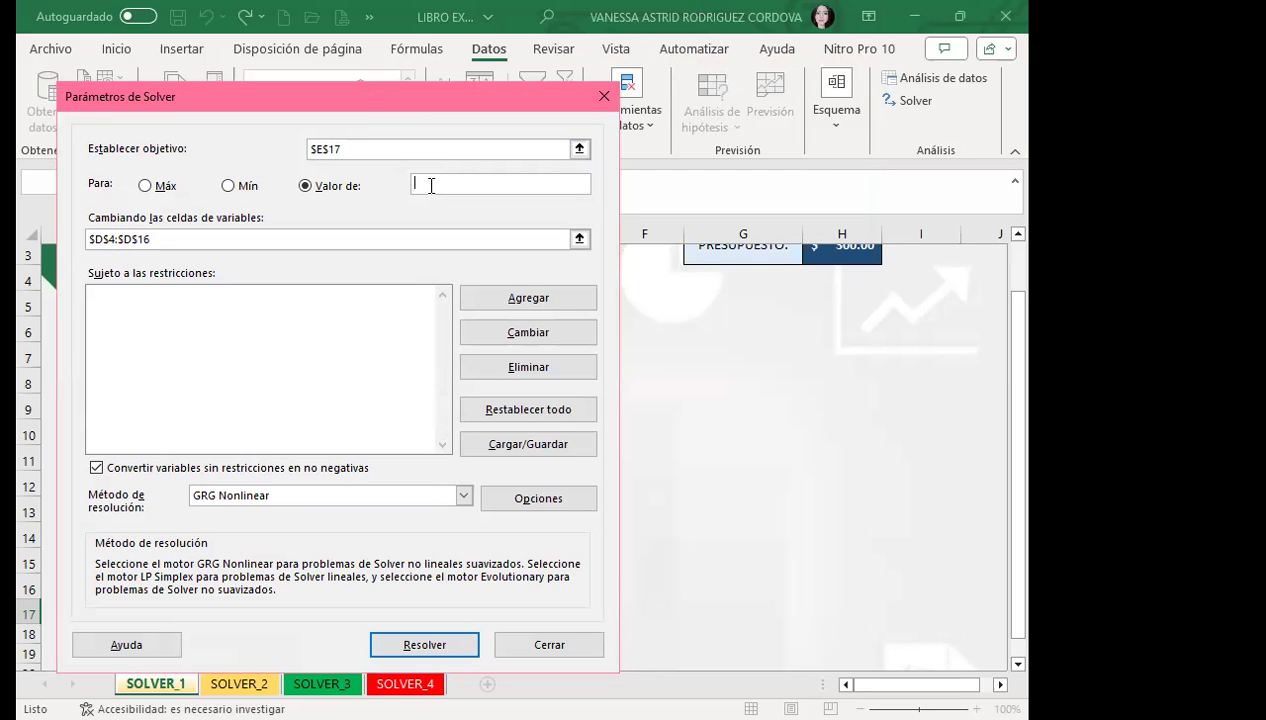
pyautogui.write('300')
pyautogui.moveTo(402, 108); pyautogui.dragTo(695, 99)
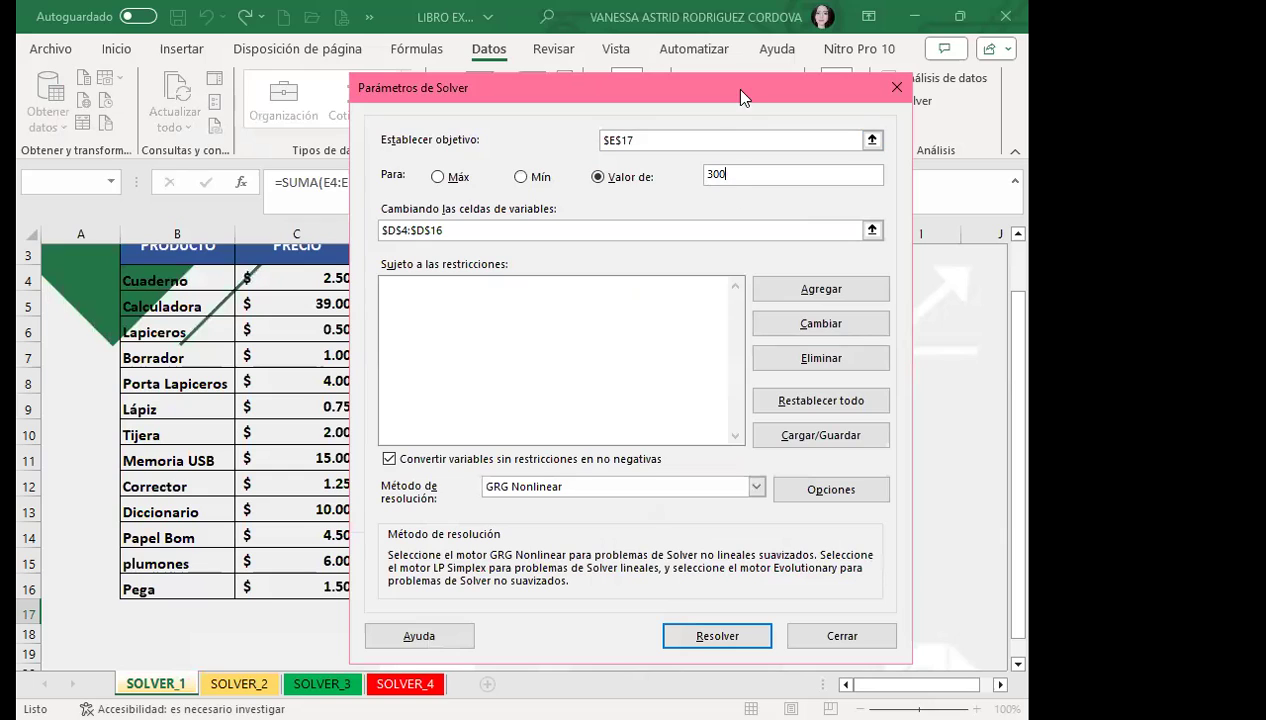
pyautogui.click(726, 173)
pyautogui.click(469, 231)
pyautogui.moveTo(445, 231); pyautogui.dragTo(382, 228)
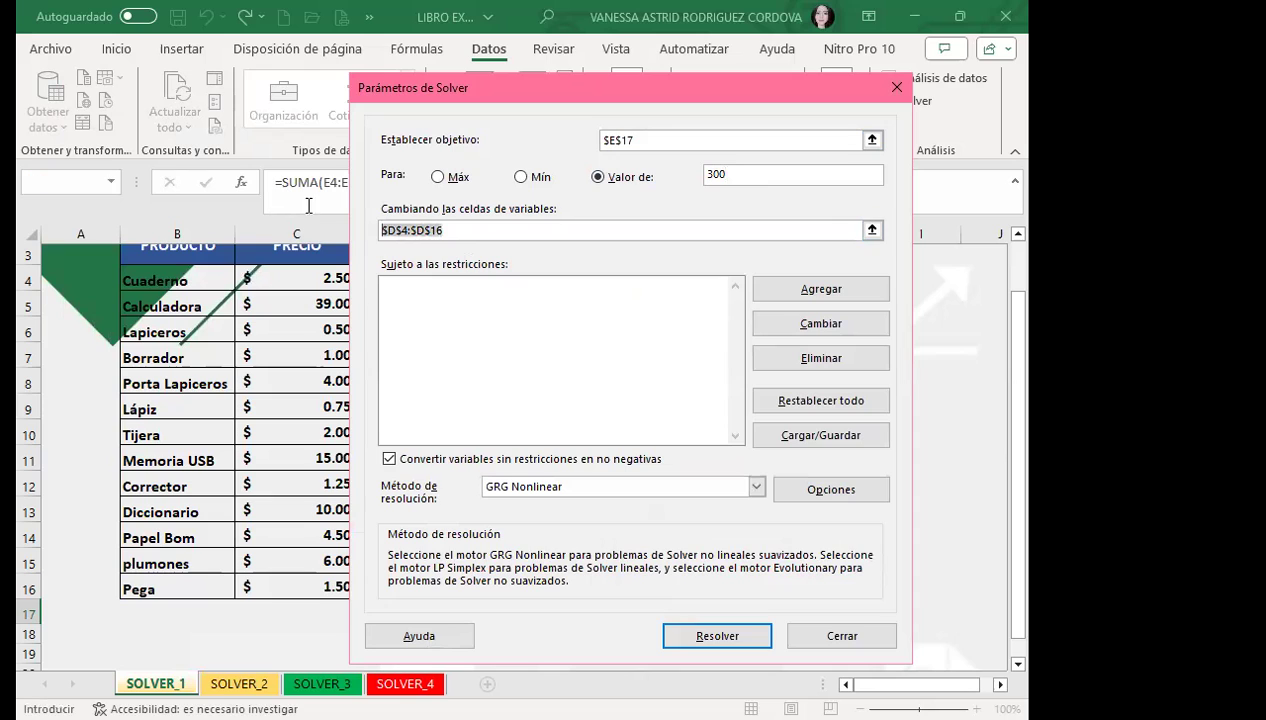
# Replace the changing cells with D4:D16 by selecting that range on the sheet
pyautogui.press('BackSpace')
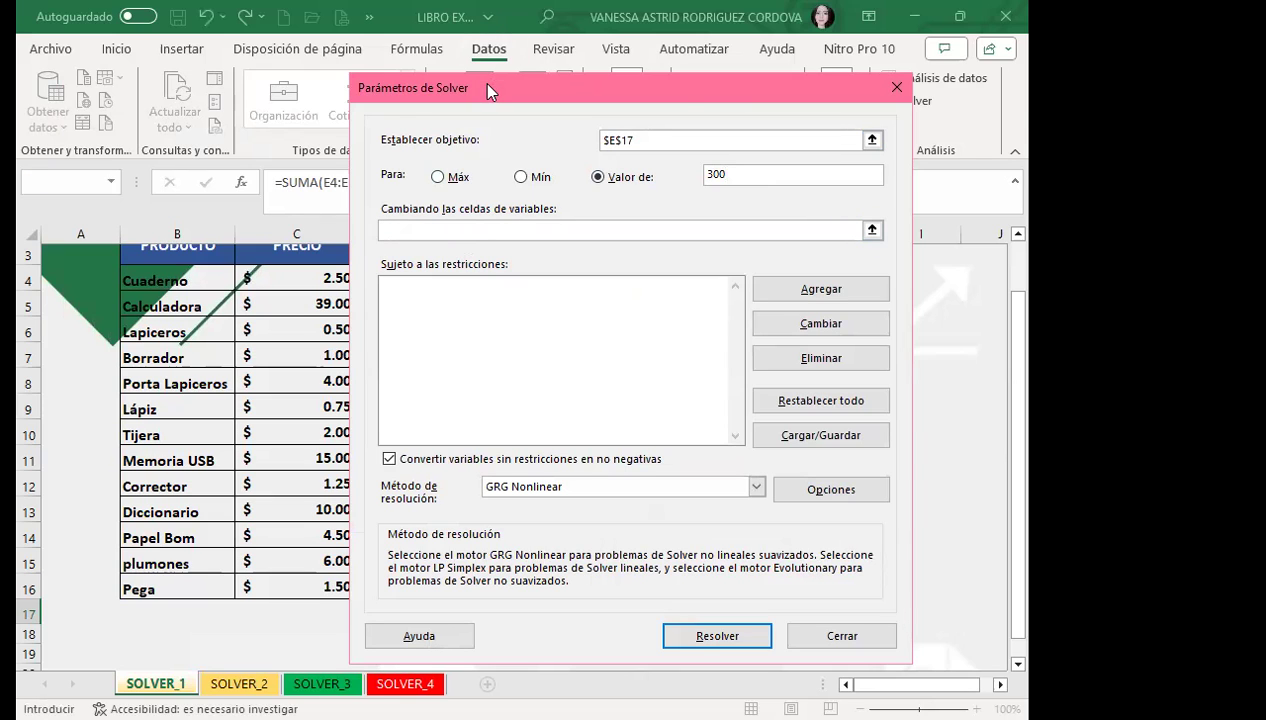
pyautogui.moveTo(482, 82); pyautogui.dragTo(673, 91)
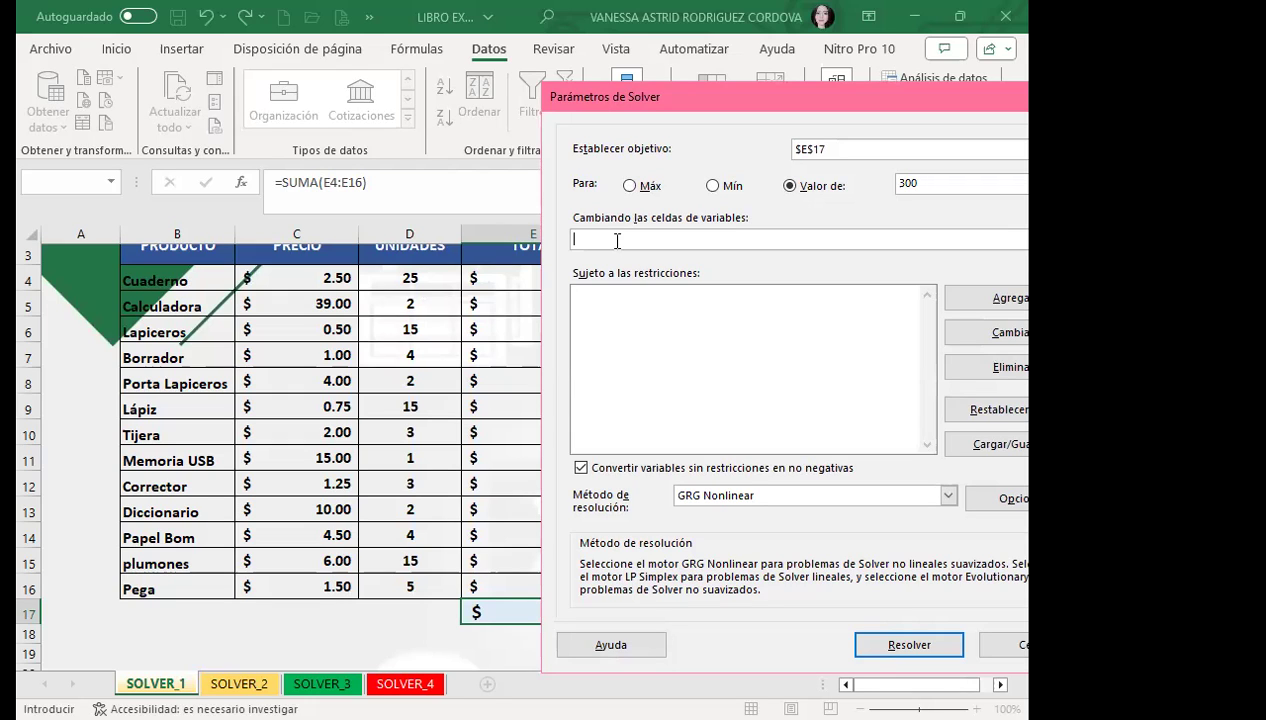
pyautogui.click(426, 277)
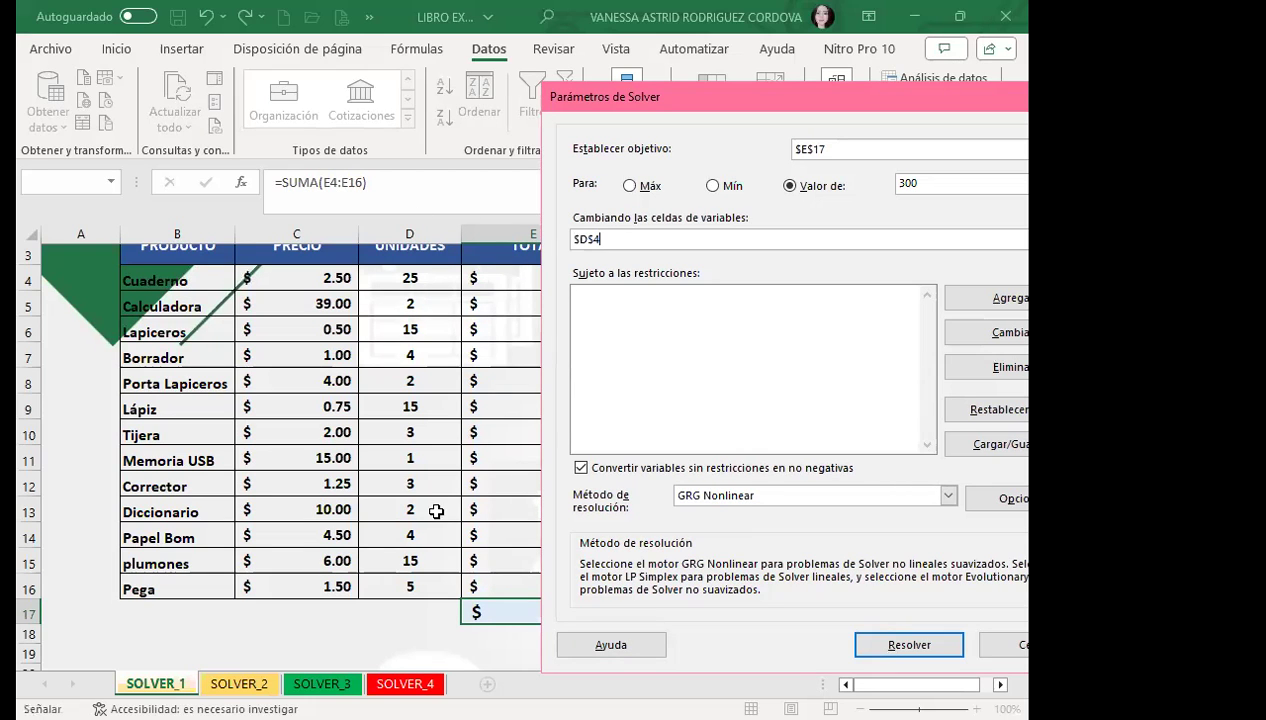
pyautogui.moveTo(436, 511); pyautogui.dragTo(416, 588)
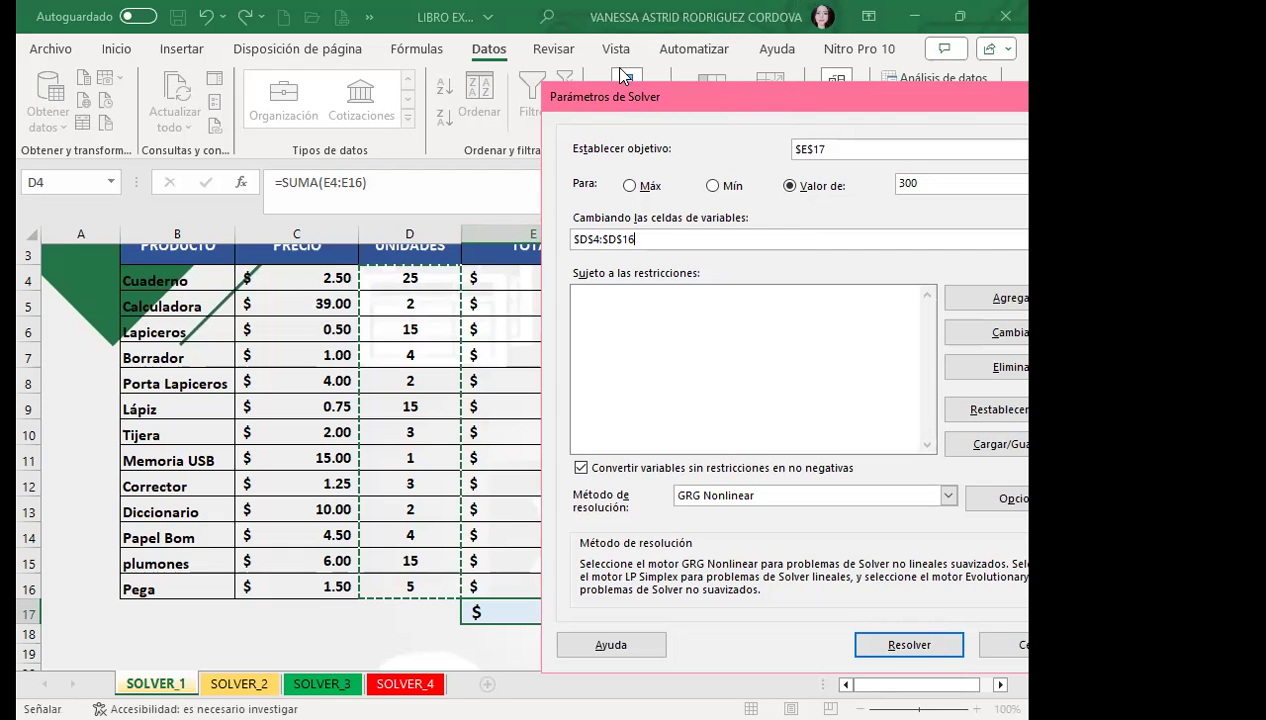
pyautogui.moveTo(620, 96); pyautogui.dragTo(446, 71)
pyautogui.click(461, 287)
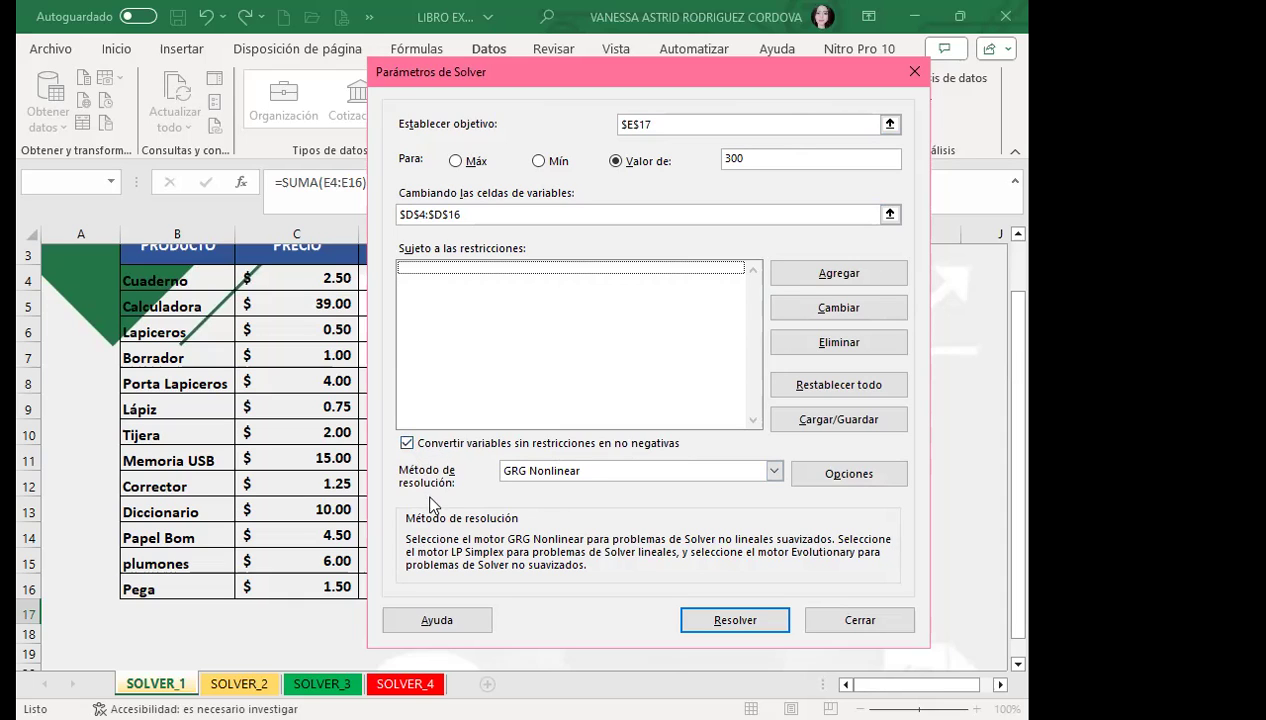
# List Solver's solving methods: GRG Nonlinear, Simplex LP and Evolutionary
pyautogui.click(774, 471)
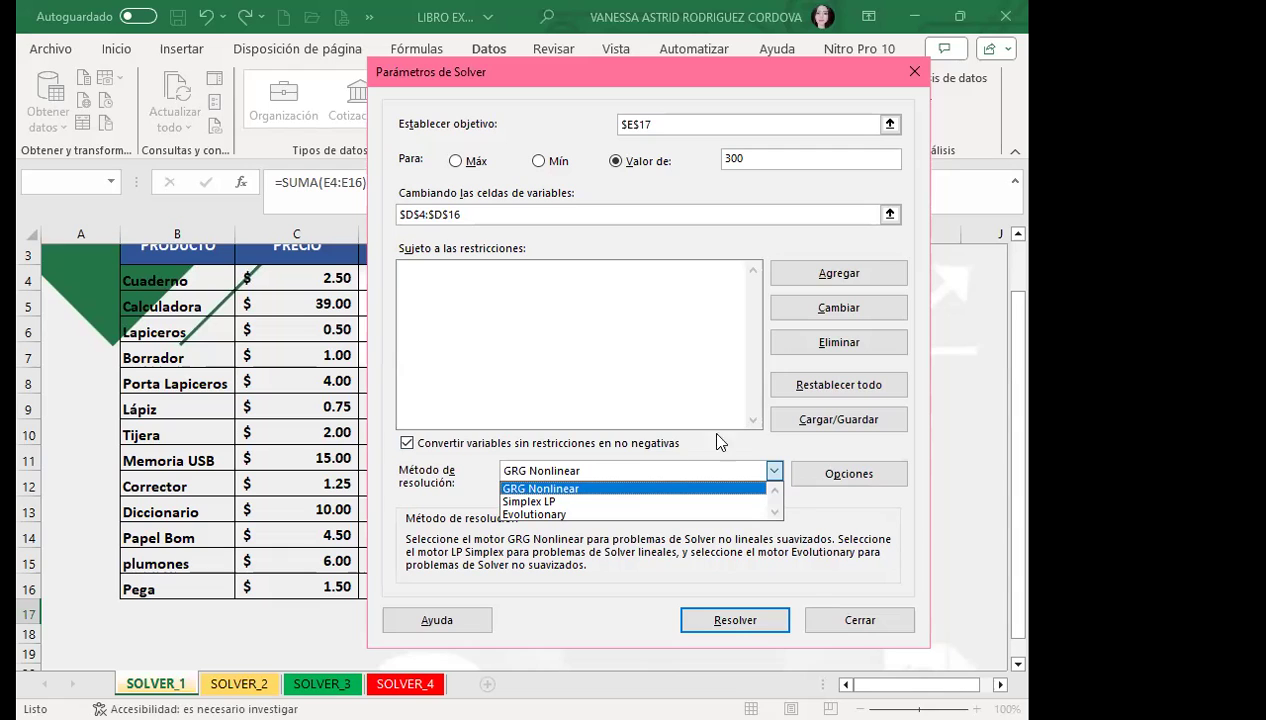
# Solve with GRG Nonlinear so E17 reaches $300.00, giving fractional quantities
pyautogui.click(560, 487)
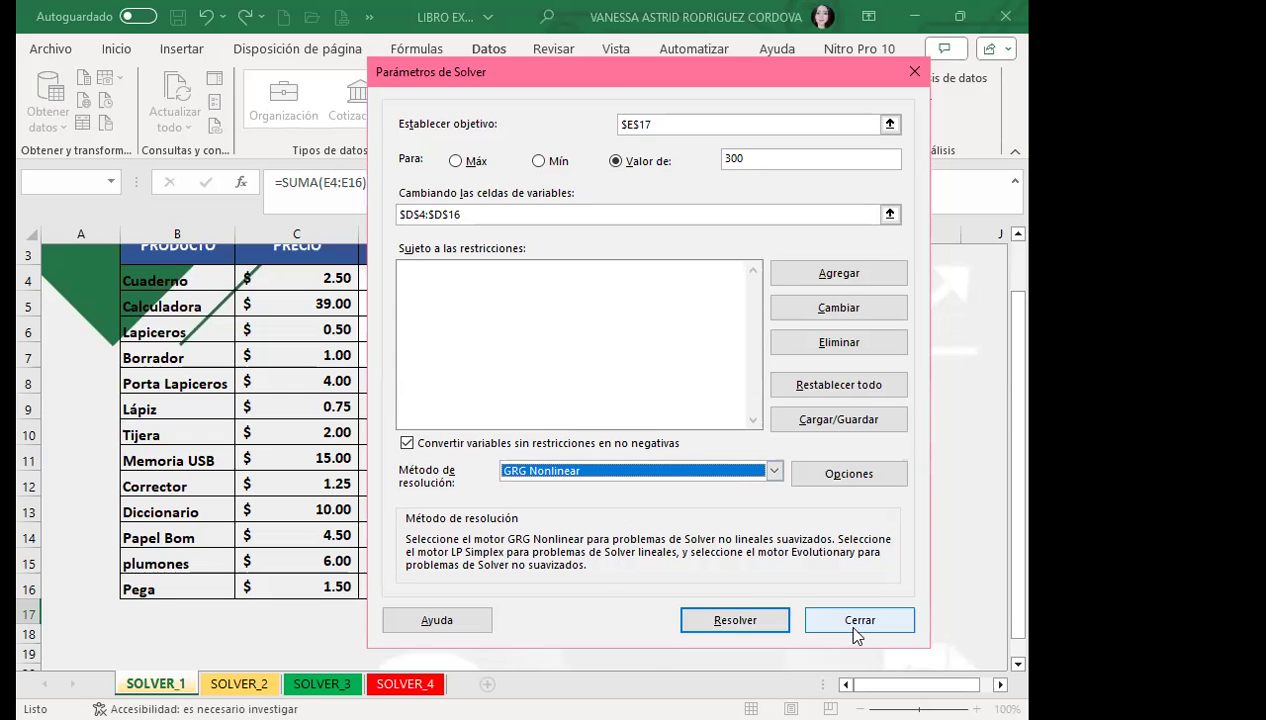
pyautogui.click(738, 622)
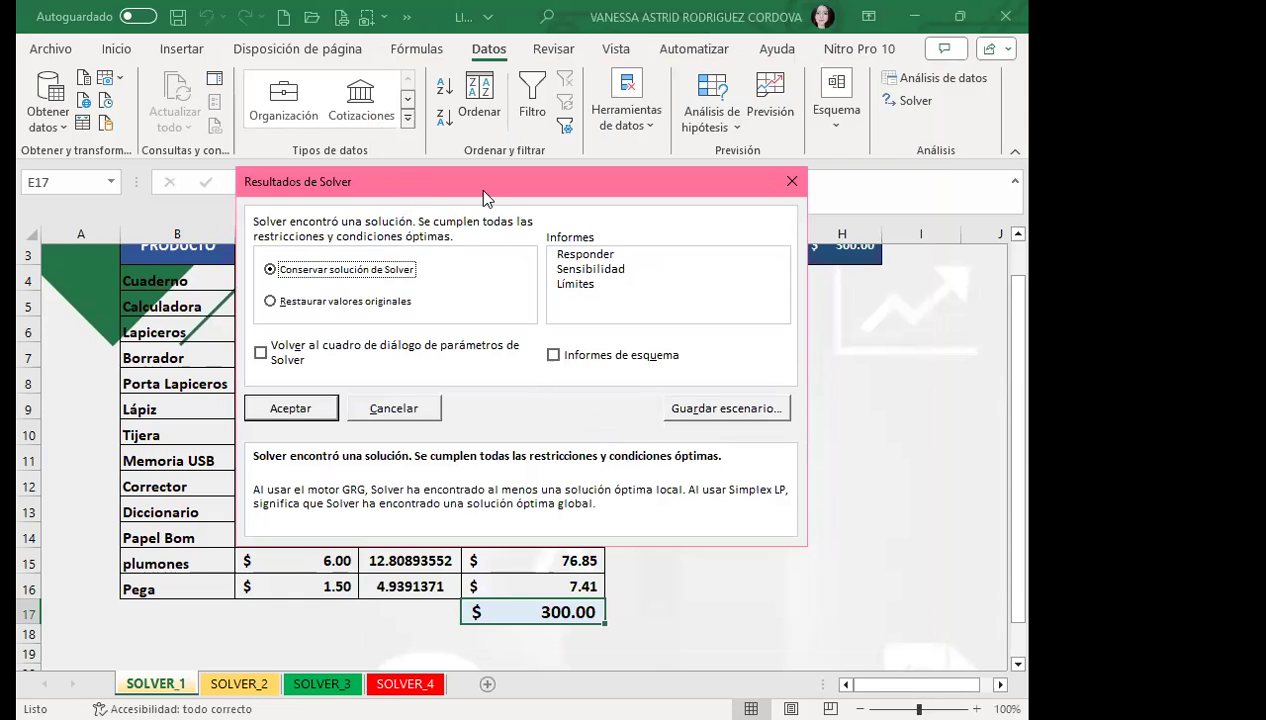
# Keep the Solver solution and opt to return to the Solver parameters dialog afterward
pyautogui.moveTo(478, 188); pyautogui.dragTo(925, 247)
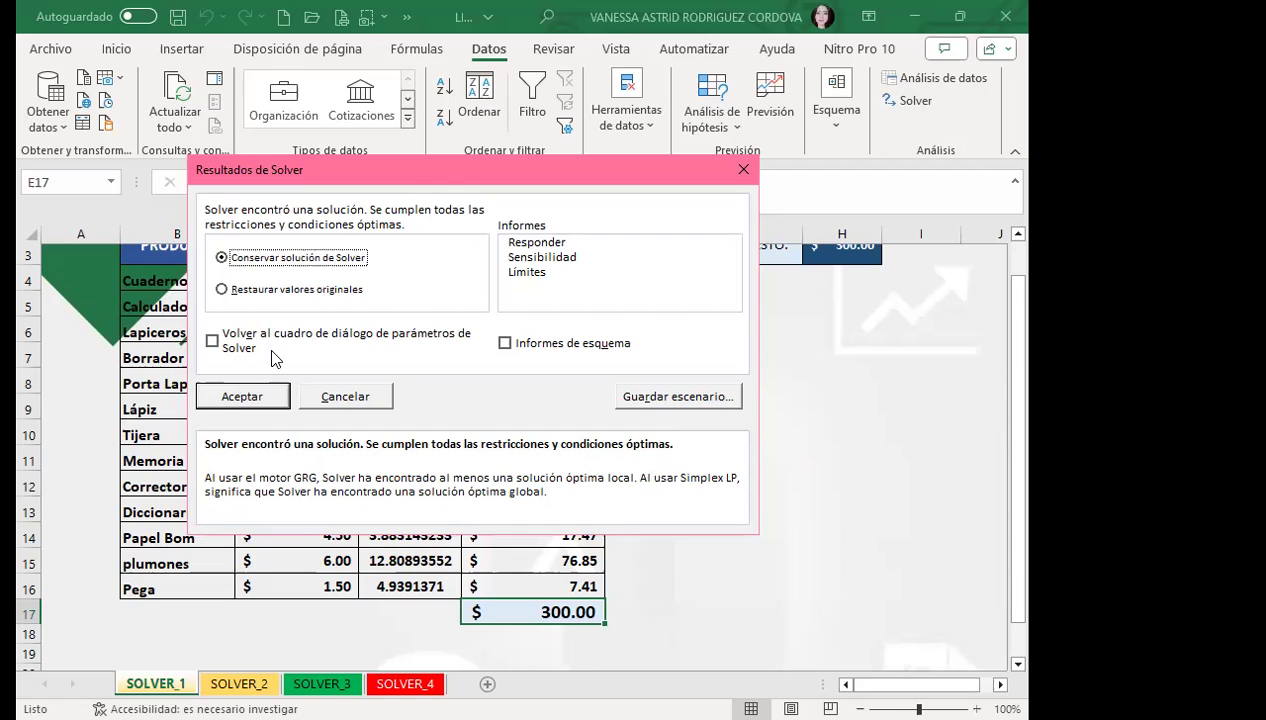
pyautogui.click(212, 341)
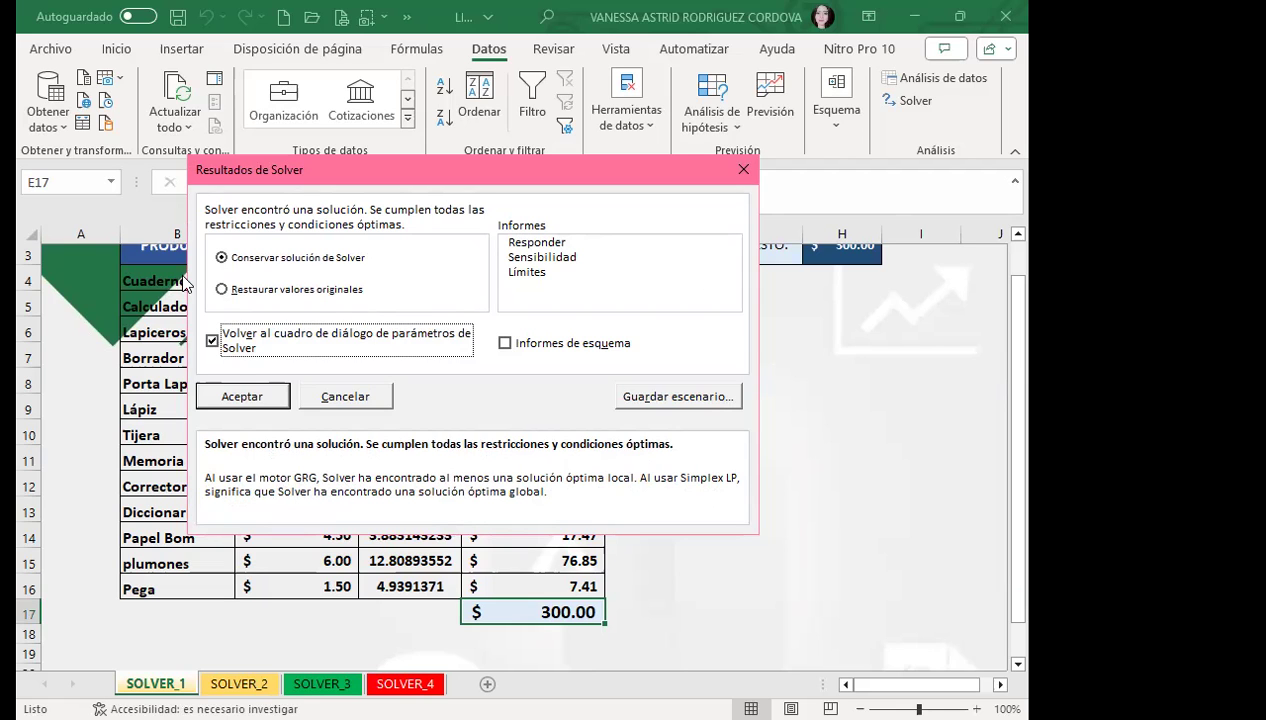
# Accept the fractional solution, reopen Solver Parameters, and begin adding a constraint
pyautogui.click(251, 395)
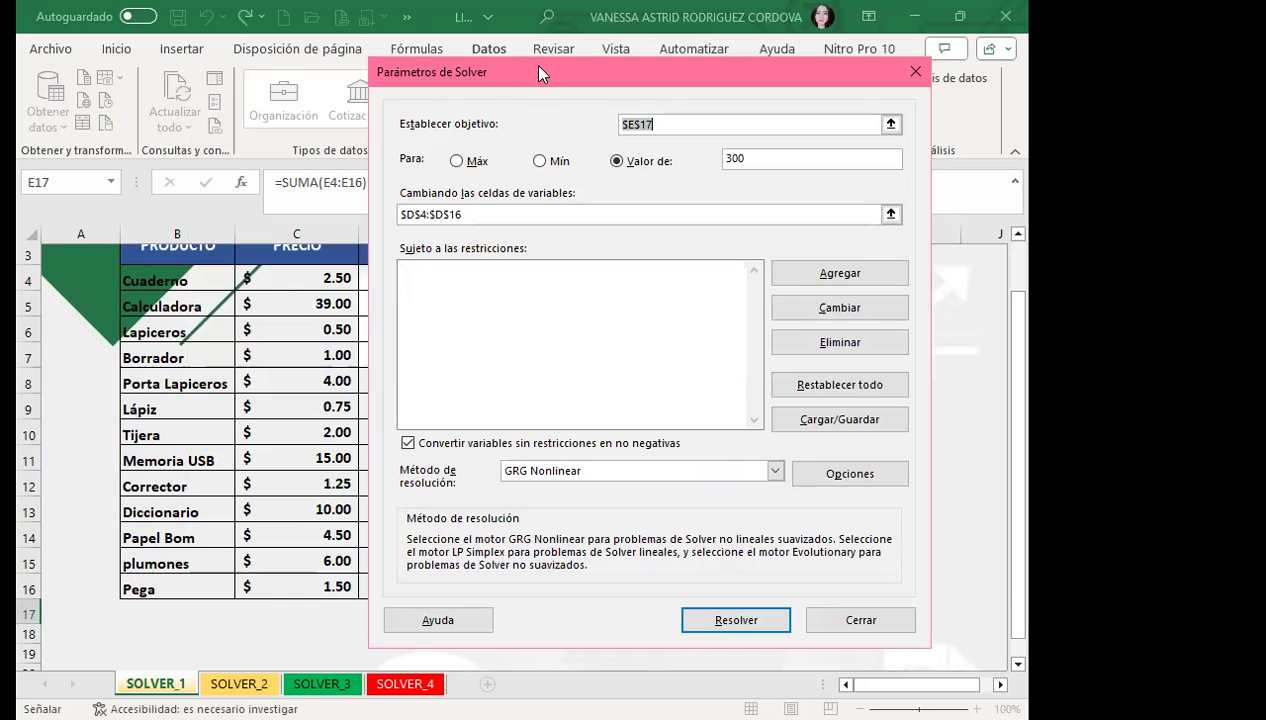
pyautogui.moveTo(538, 67); pyautogui.dragTo(651, 67)
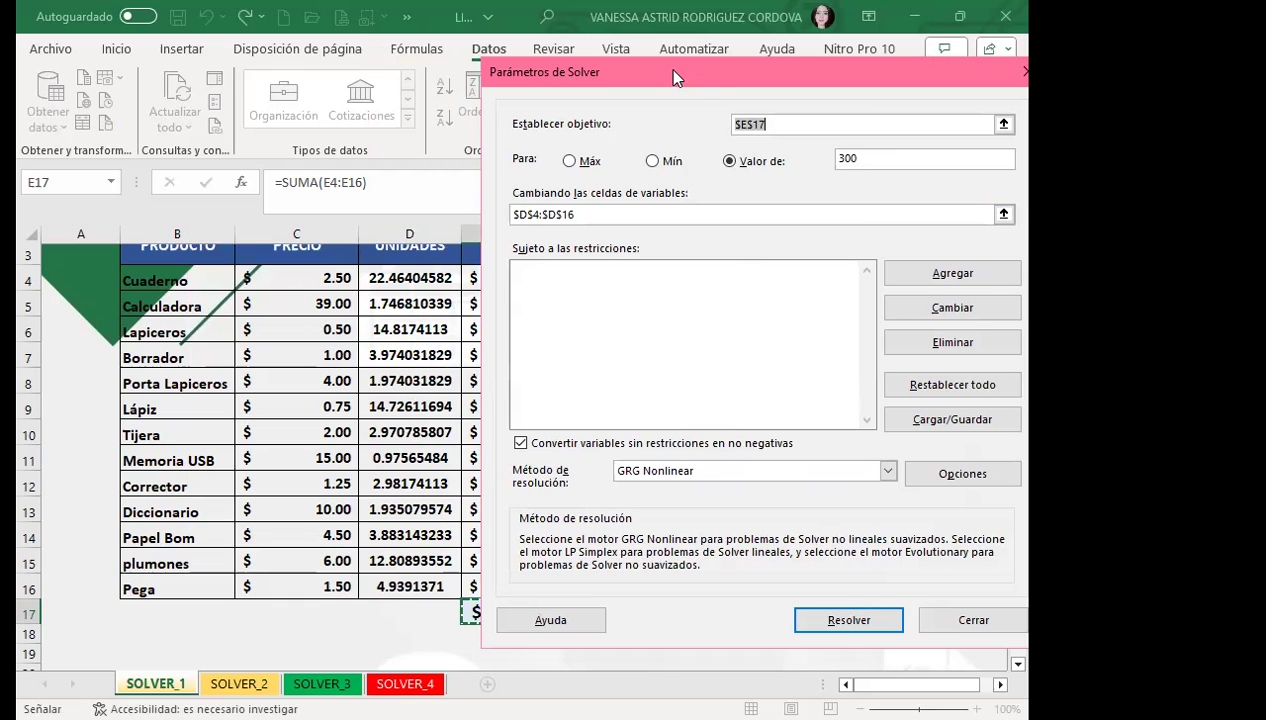
pyautogui.moveTo(673, 77); pyautogui.dragTo(517, 54)
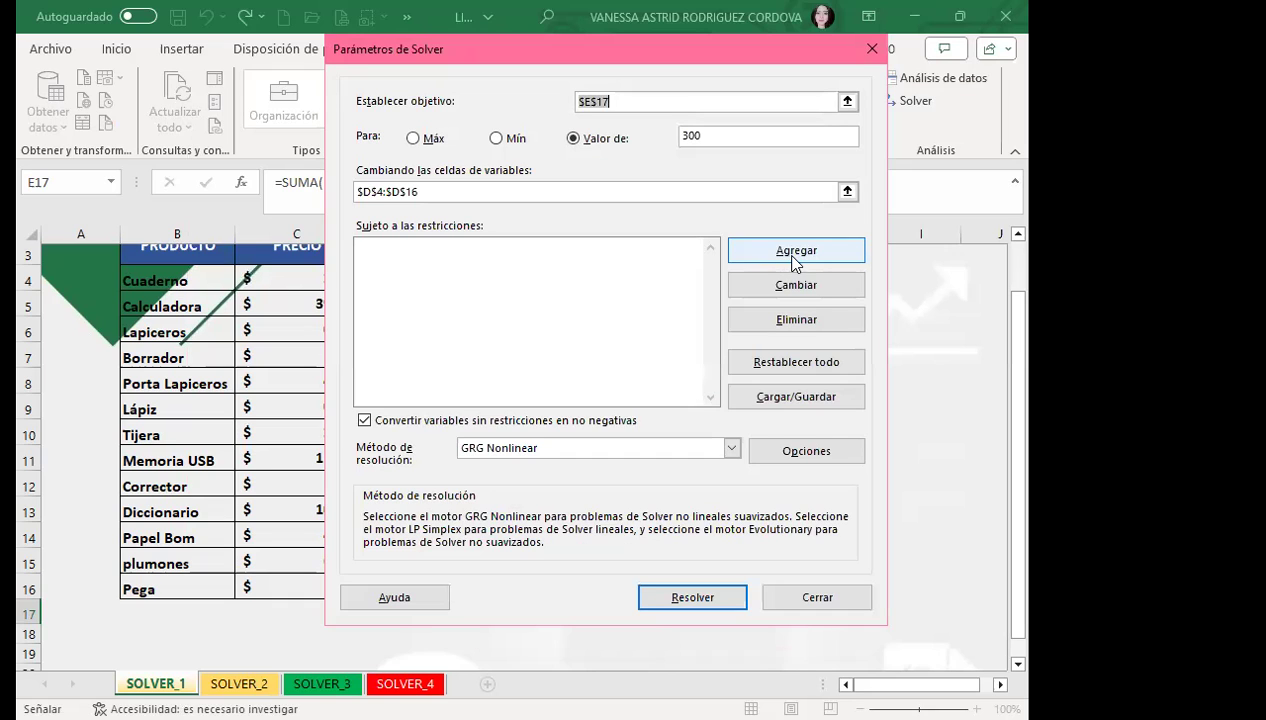
pyautogui.click(793, 256)
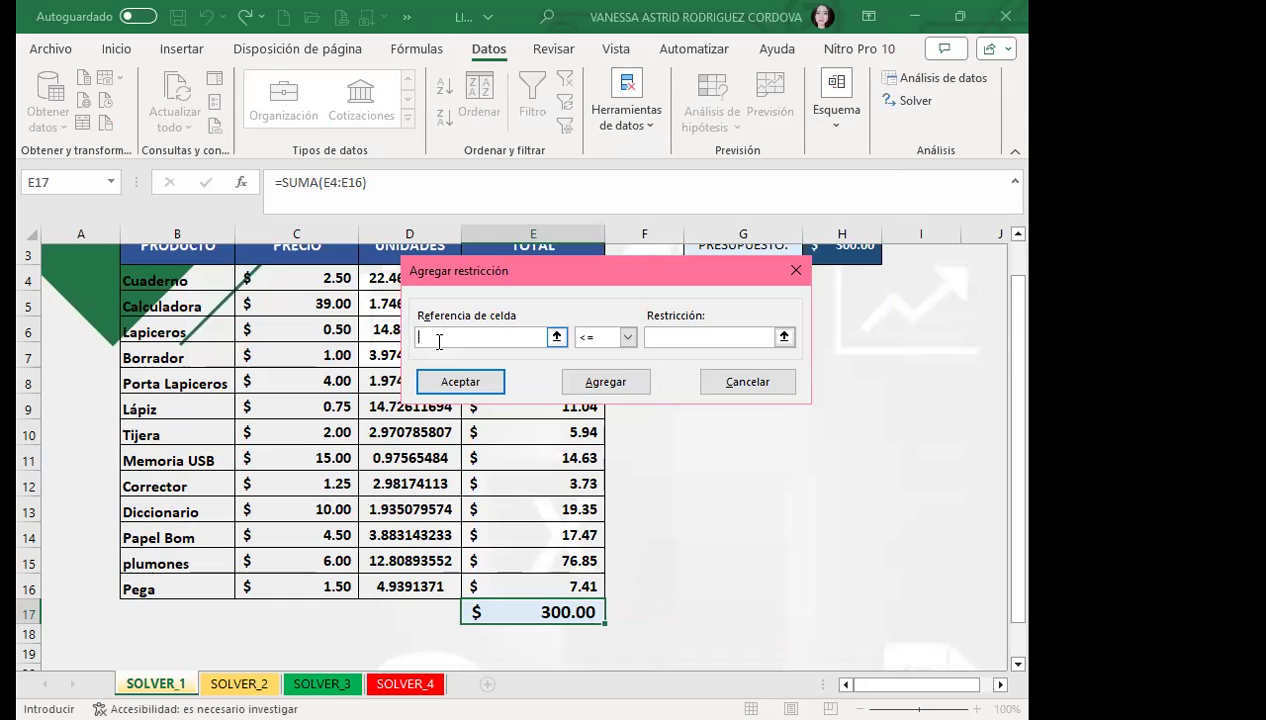
# Leave the constraint operator at <= and ready the empty cell reference field
pyautogui.click(627, 338)
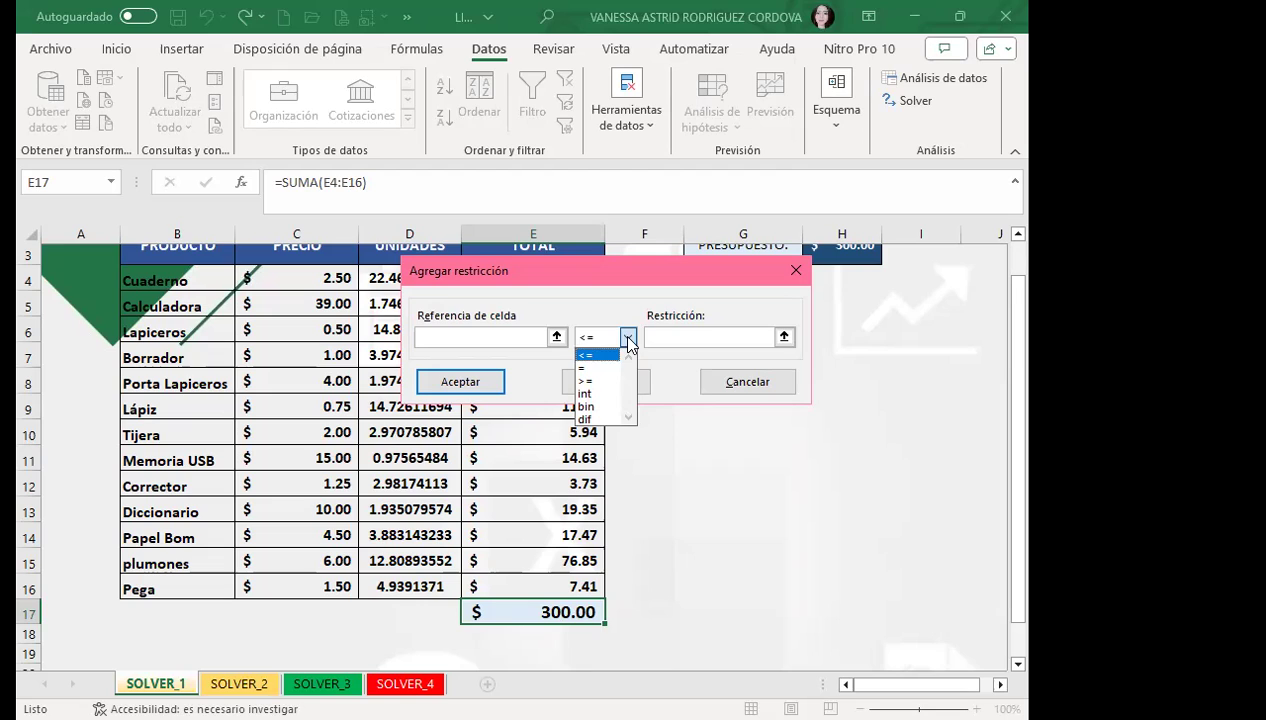
pyautogui.click(577, 275)
pyautogui.moveTo(577, 272); pyautogui.dragTo(667, 272)
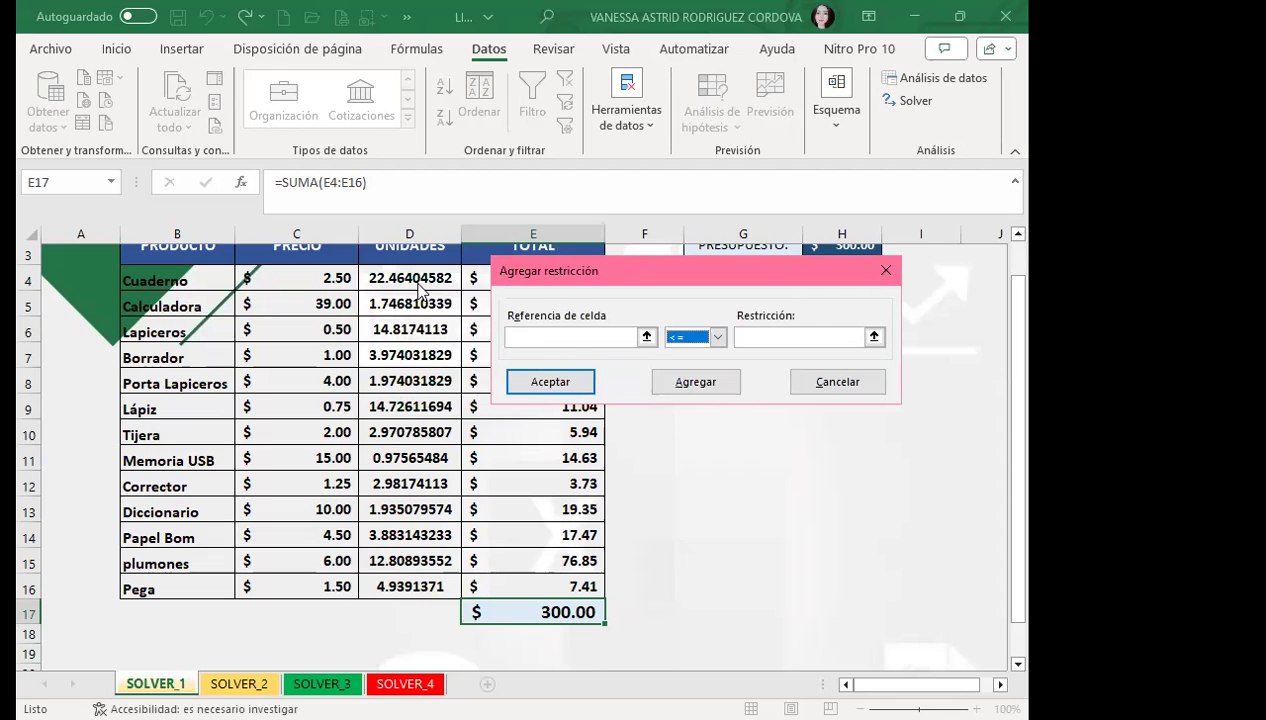
pyautogui.click(513, 337)
# Add the constraint $D$4:$D$16 = int so all units are whole numbers
pyautogui.click(398, 276)
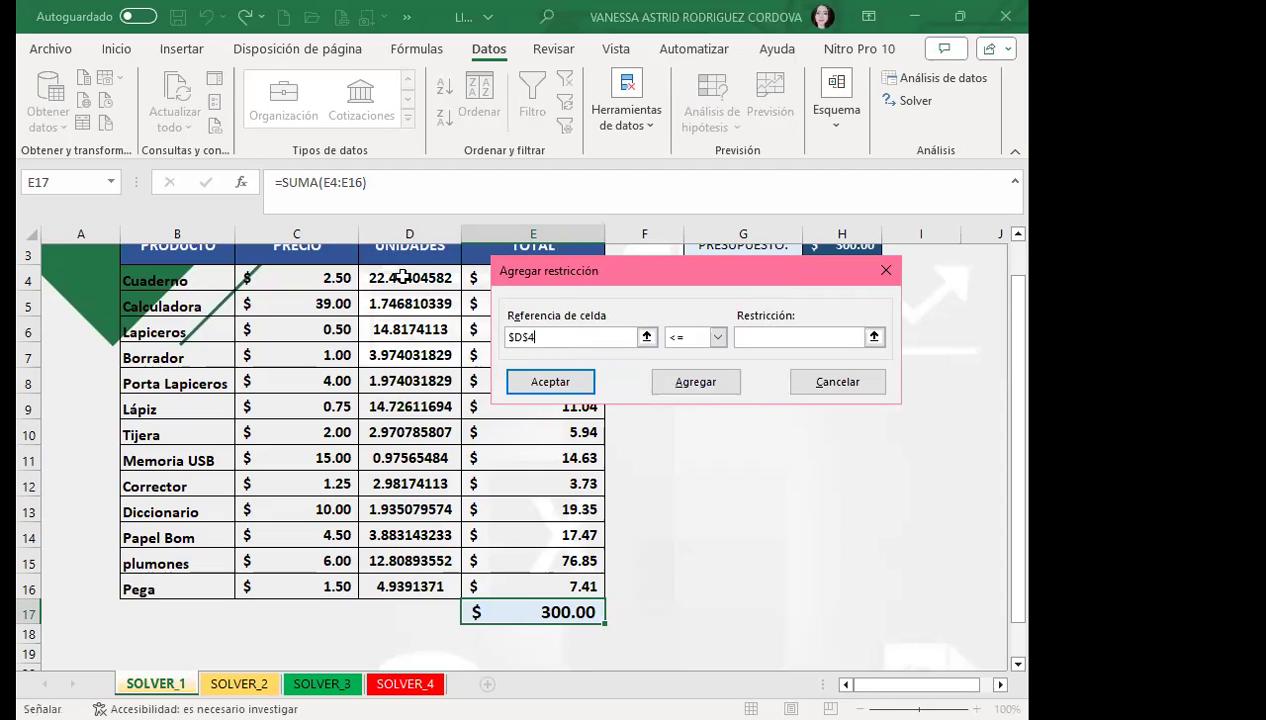
pyautogui.keyDown('shift'); pyautogui.click(408, 586); pyautogui.keyUp('shift')
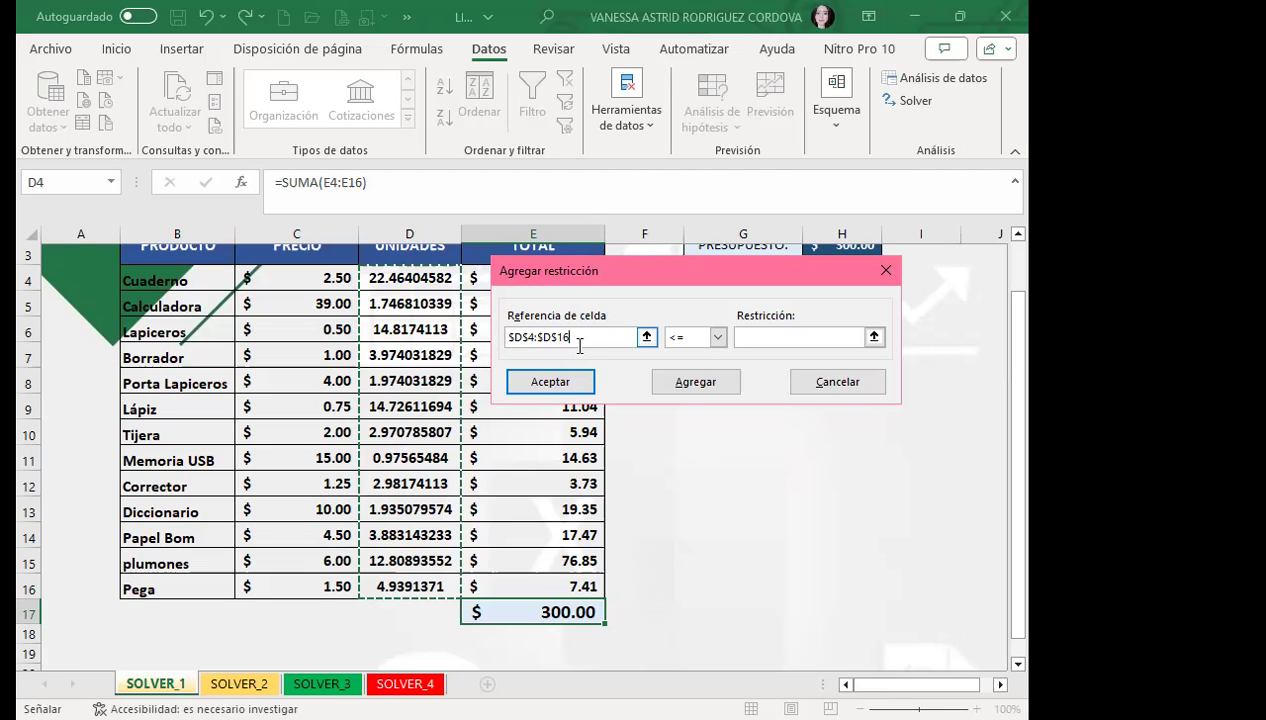
pyautogui.click(720, 338)
pyautogui.click(719, 338)
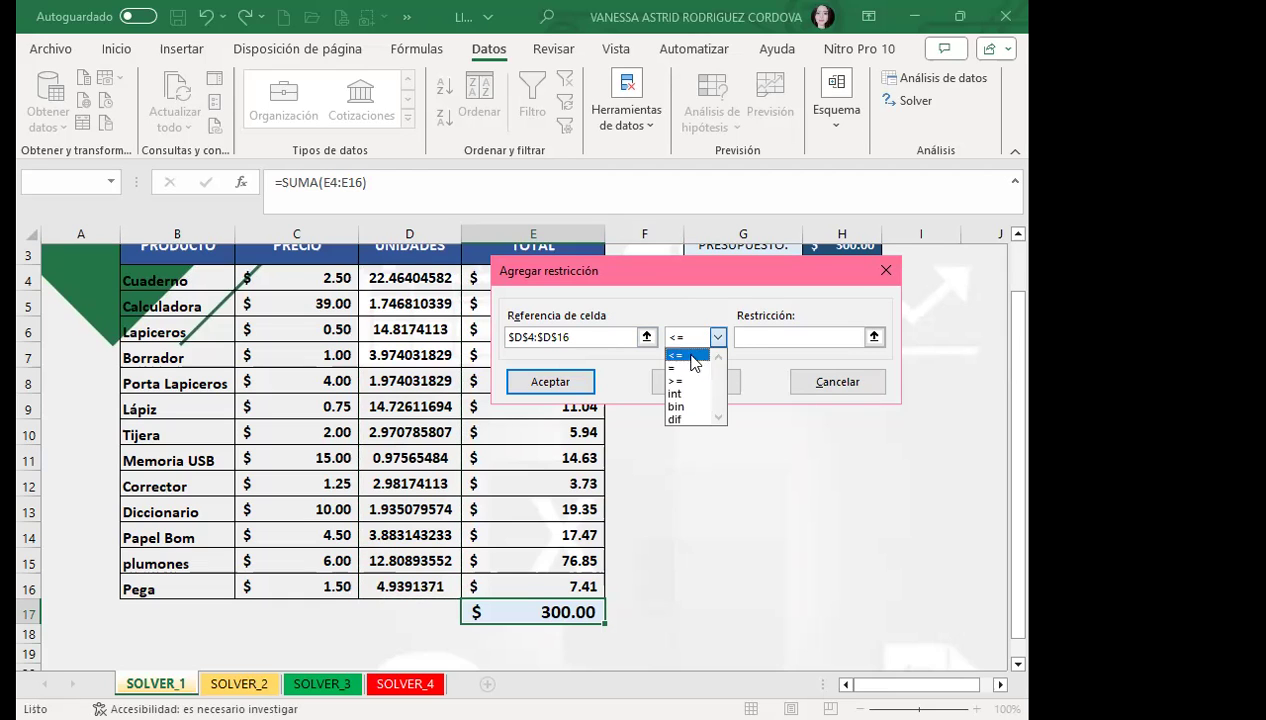
pyautogui.click(674, 395)
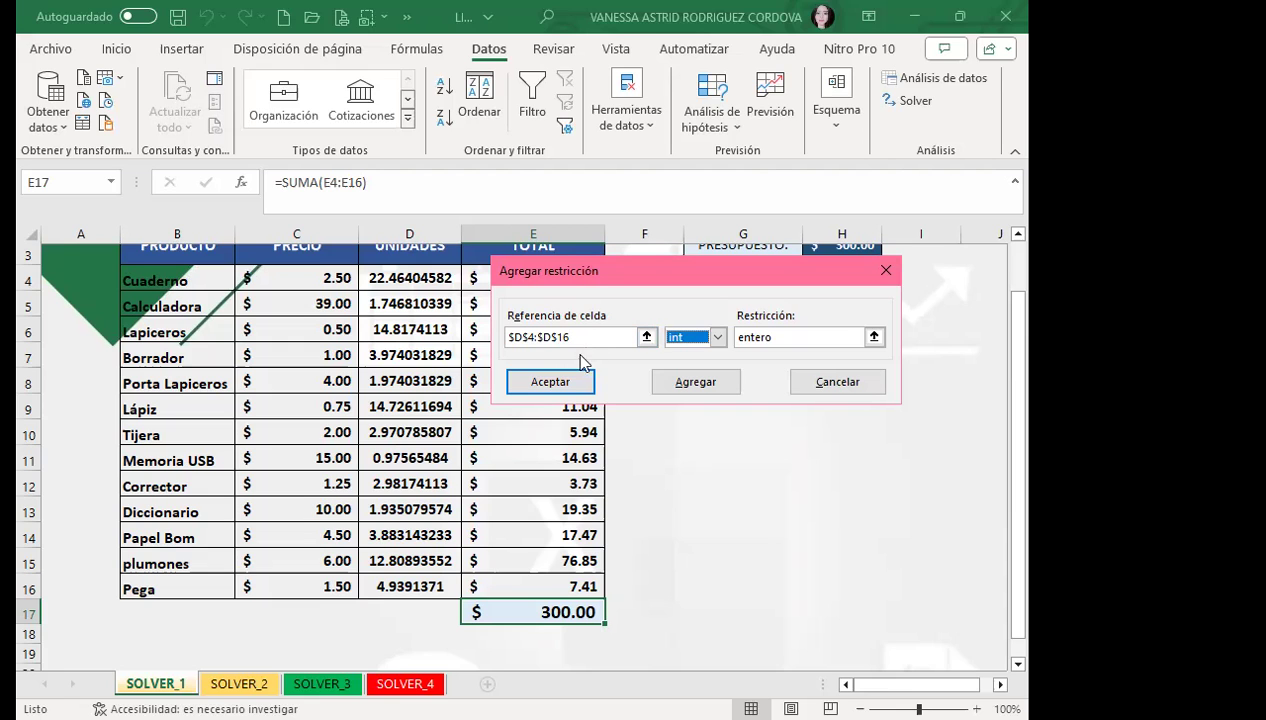
pyautogui.click(561, 390)
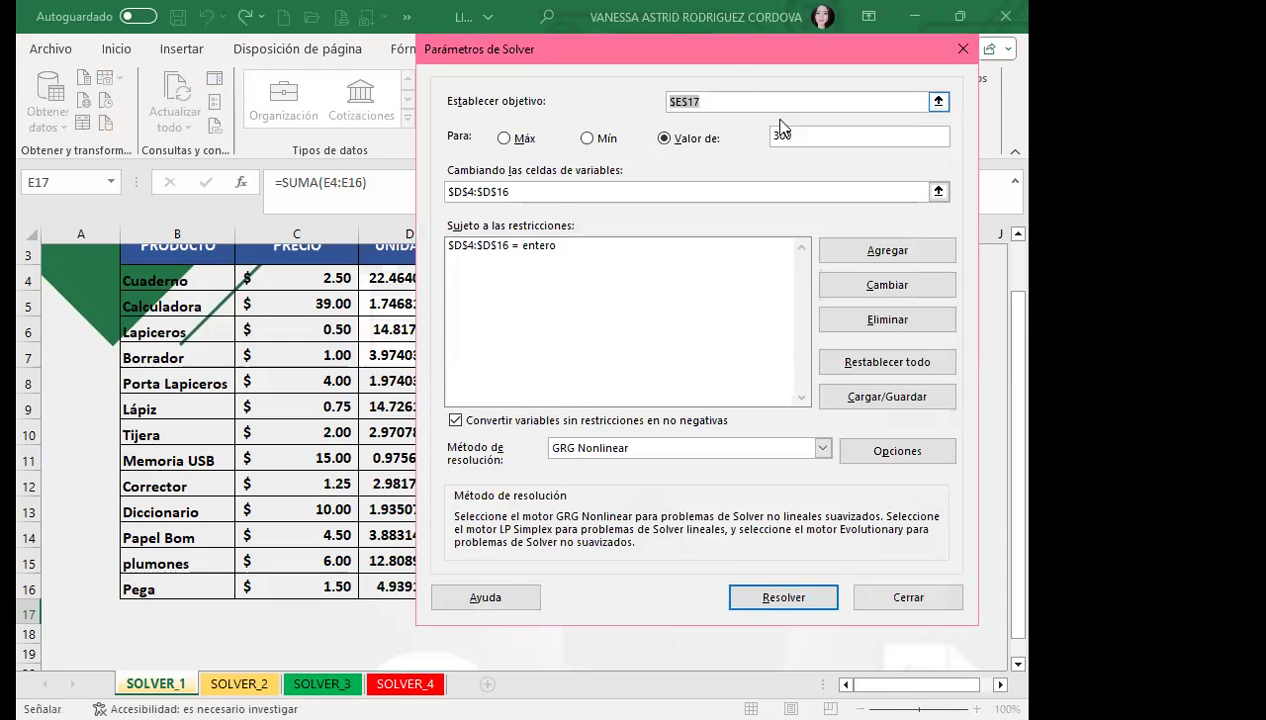
# Re-solve and keep the integer solution (22 Cuadernos, 17 plumones) totalling $300.00
pyautogui.click(784, 597)
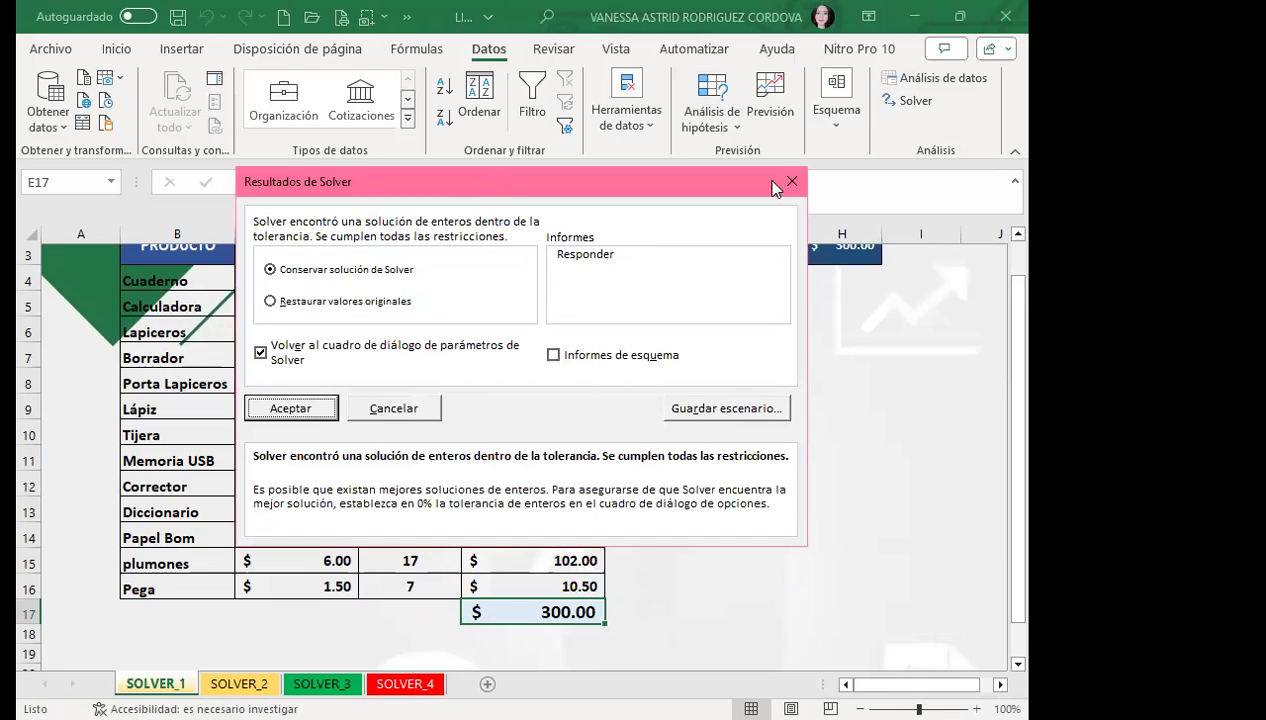
pyautogui.moveTo(773, 187); pyautogui.dragTo(1092, 189)
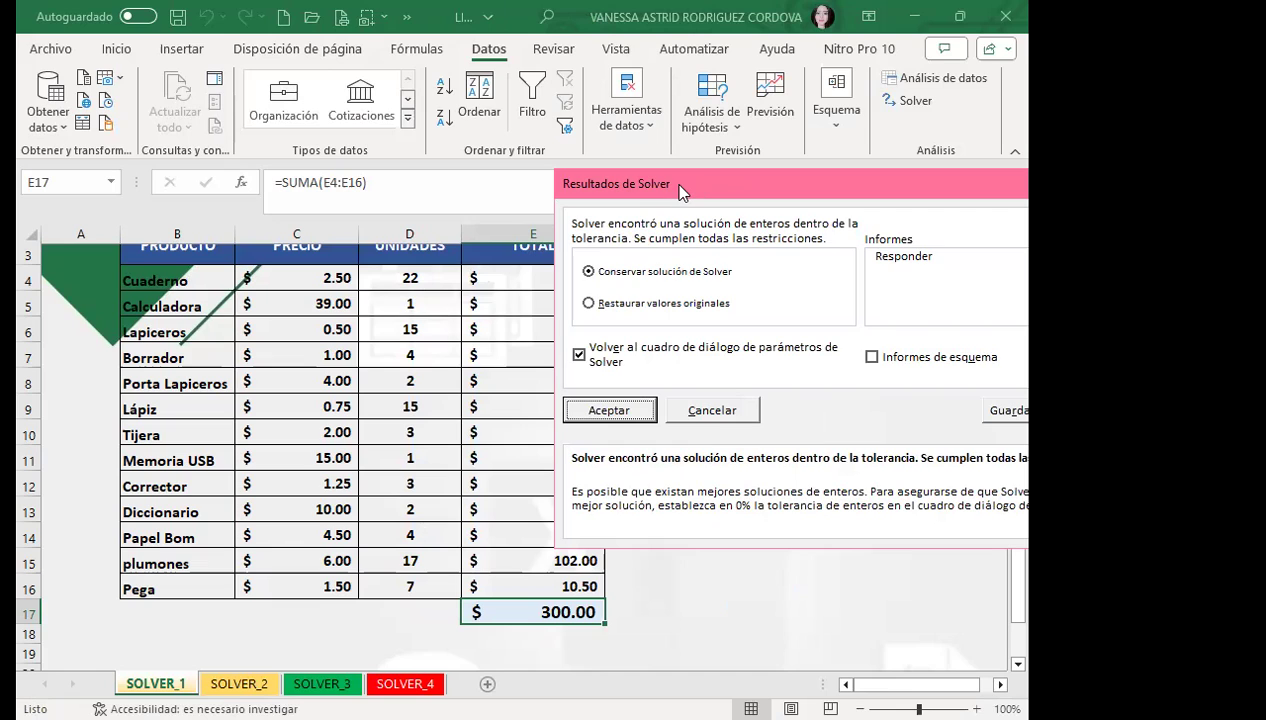
pyautogui.moveTo(680, 190); pyautogui.dragTo(458, 189)
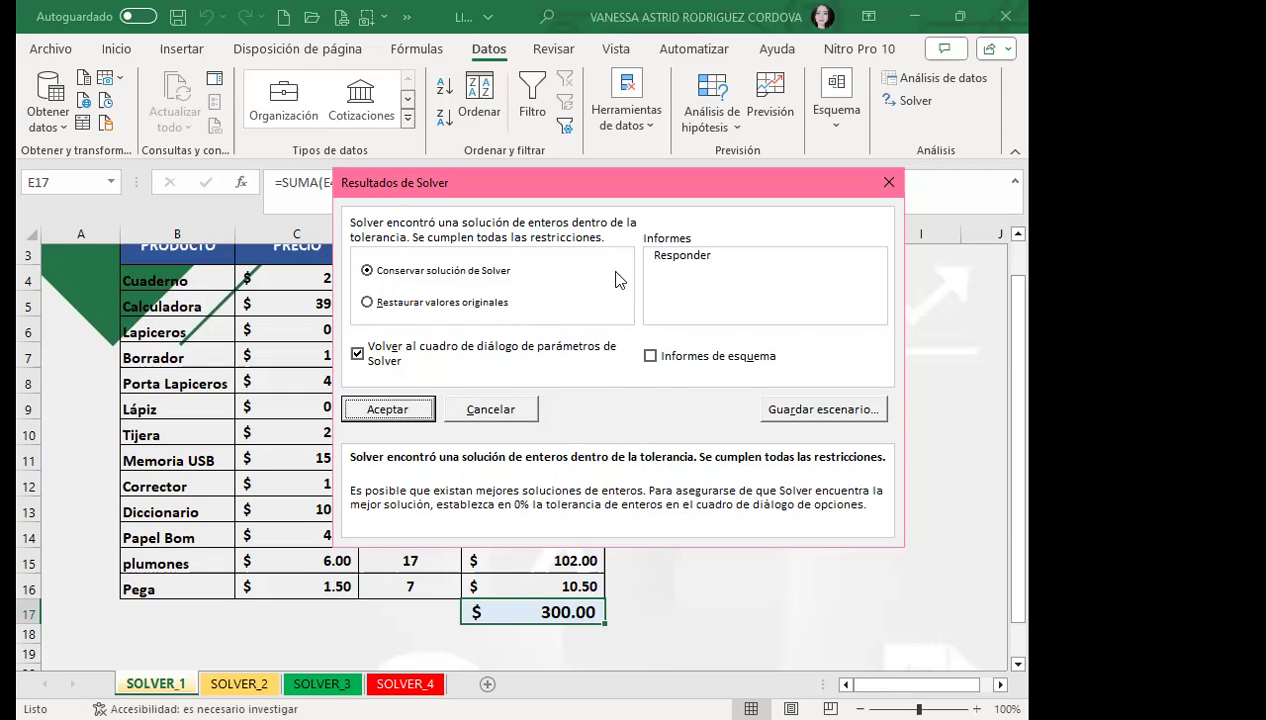
pyautogui.click(357, 354)
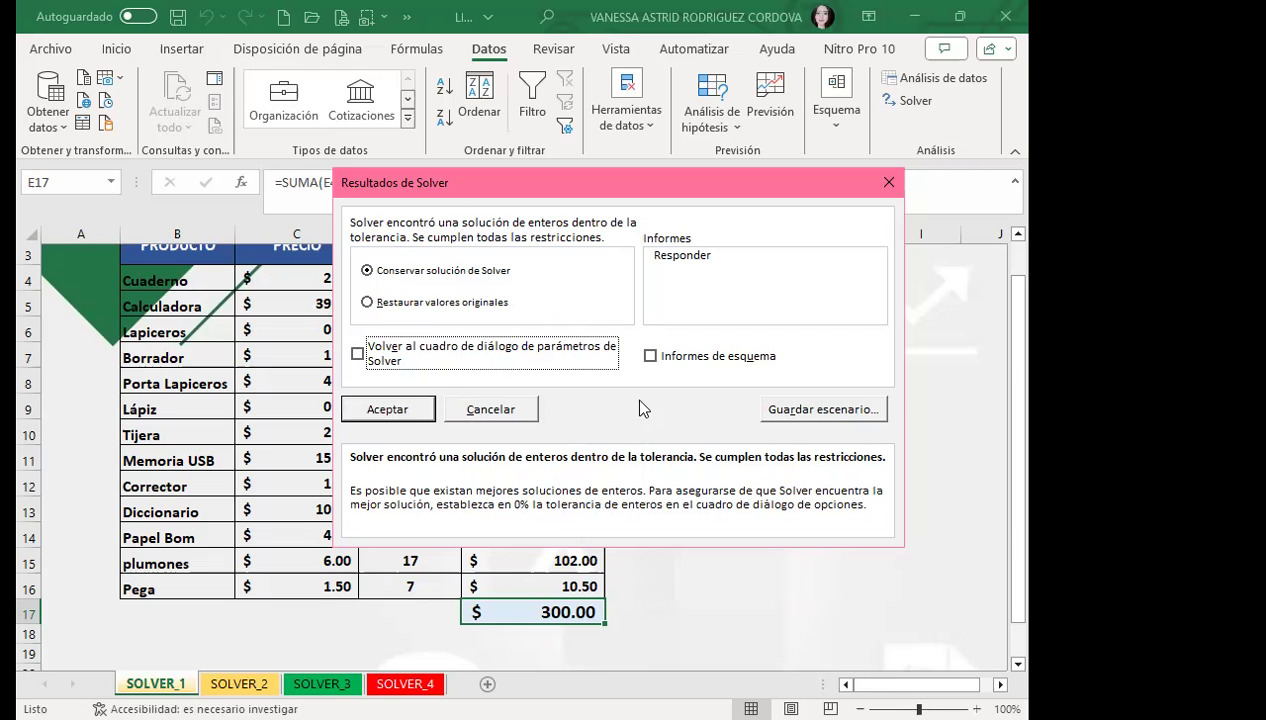
pyautogui.click(397, 409)
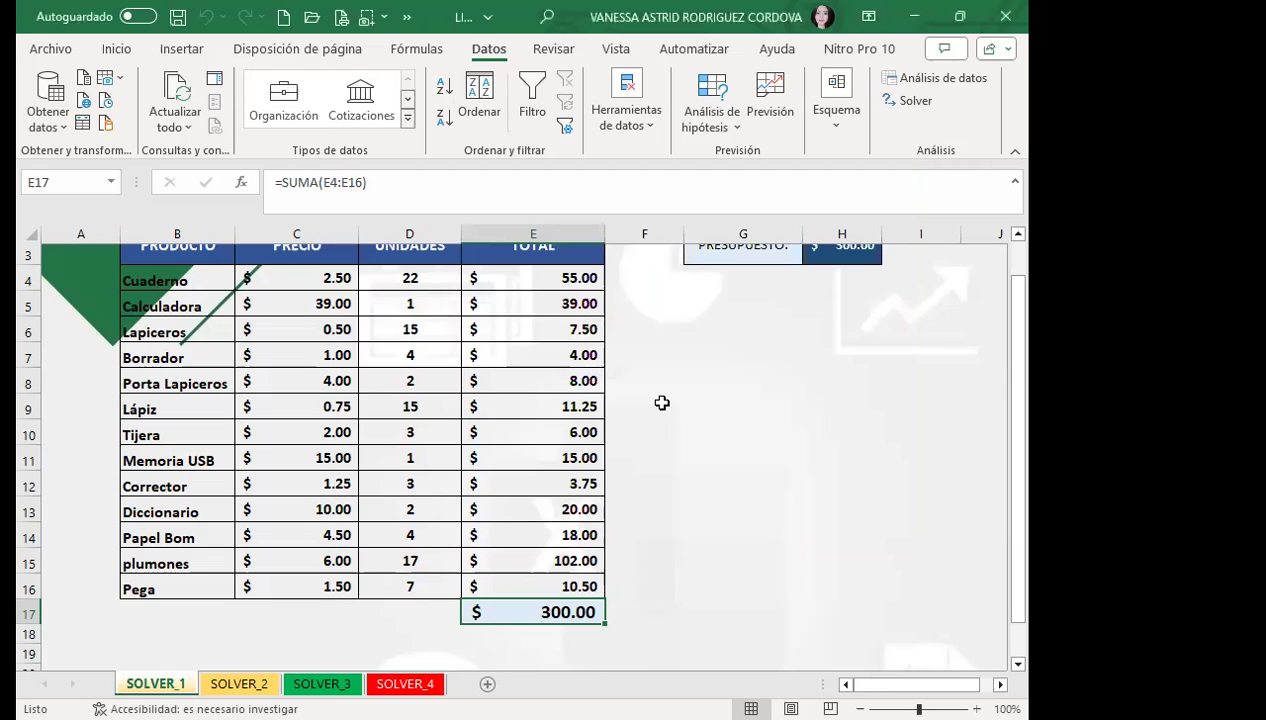
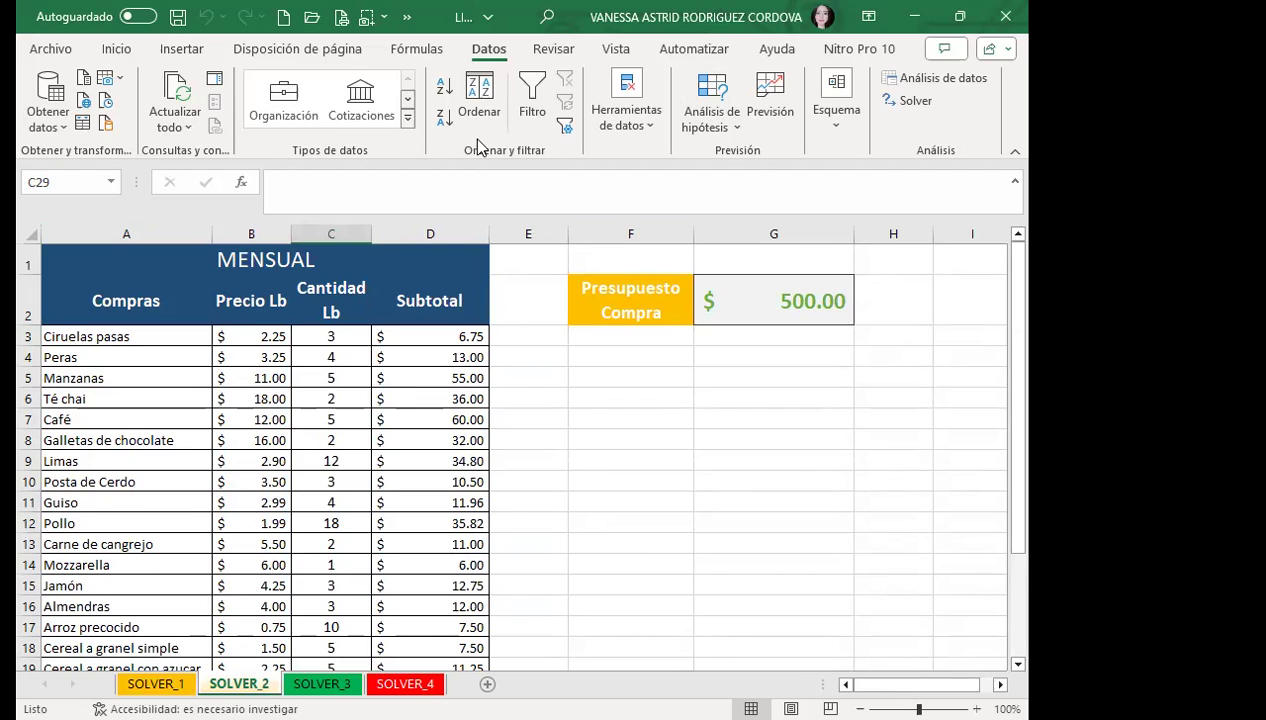
# Review the quantities for Ciruelas pasas, Café, Limas, Pollo, Arroz precocido and Camarones
pyautogui.scroll(-1, 175, 397)
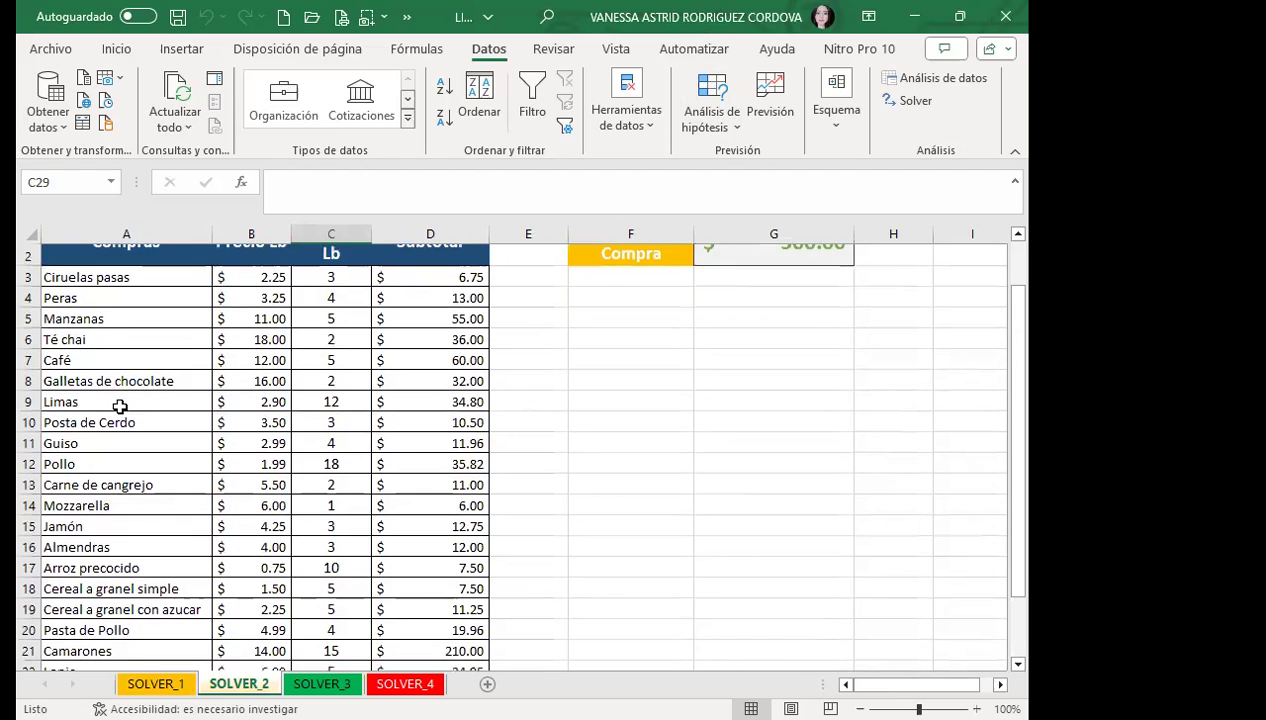
pyautogui.scroll(-2, 104, 466)
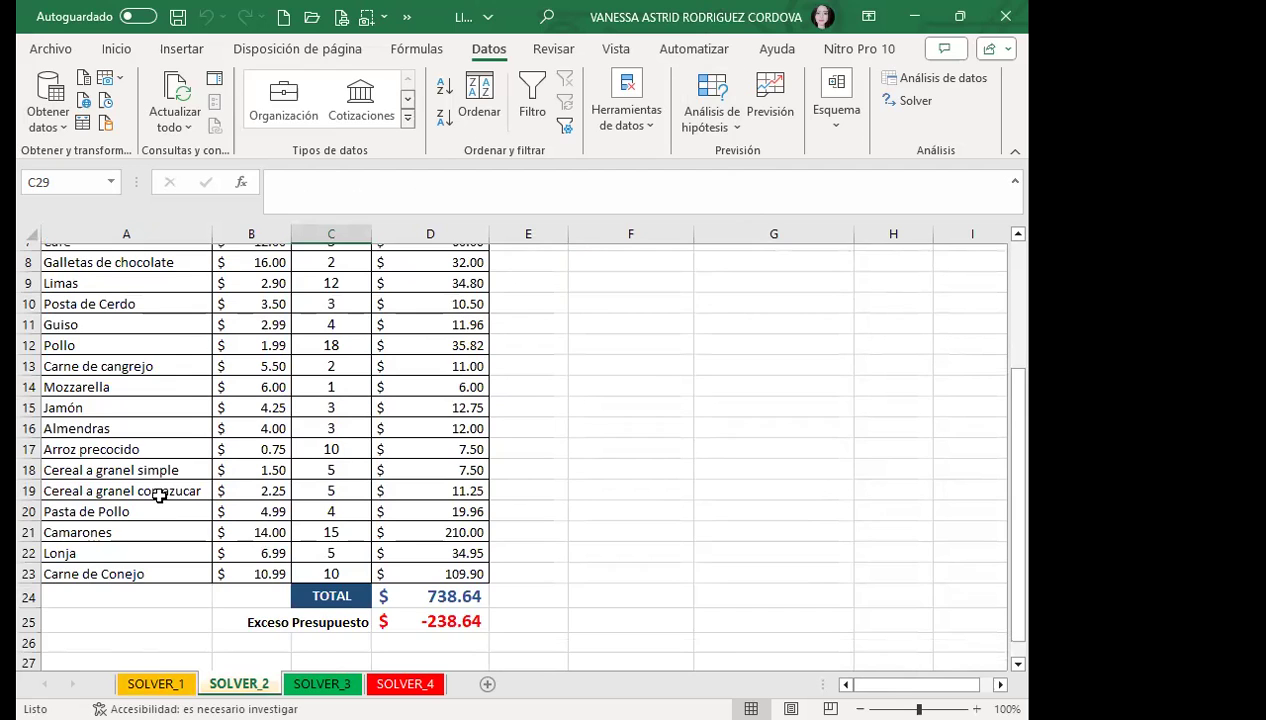
pyautogui.scroll(2, 160, 486)
pyautogui.scroll(1, 91, 395)
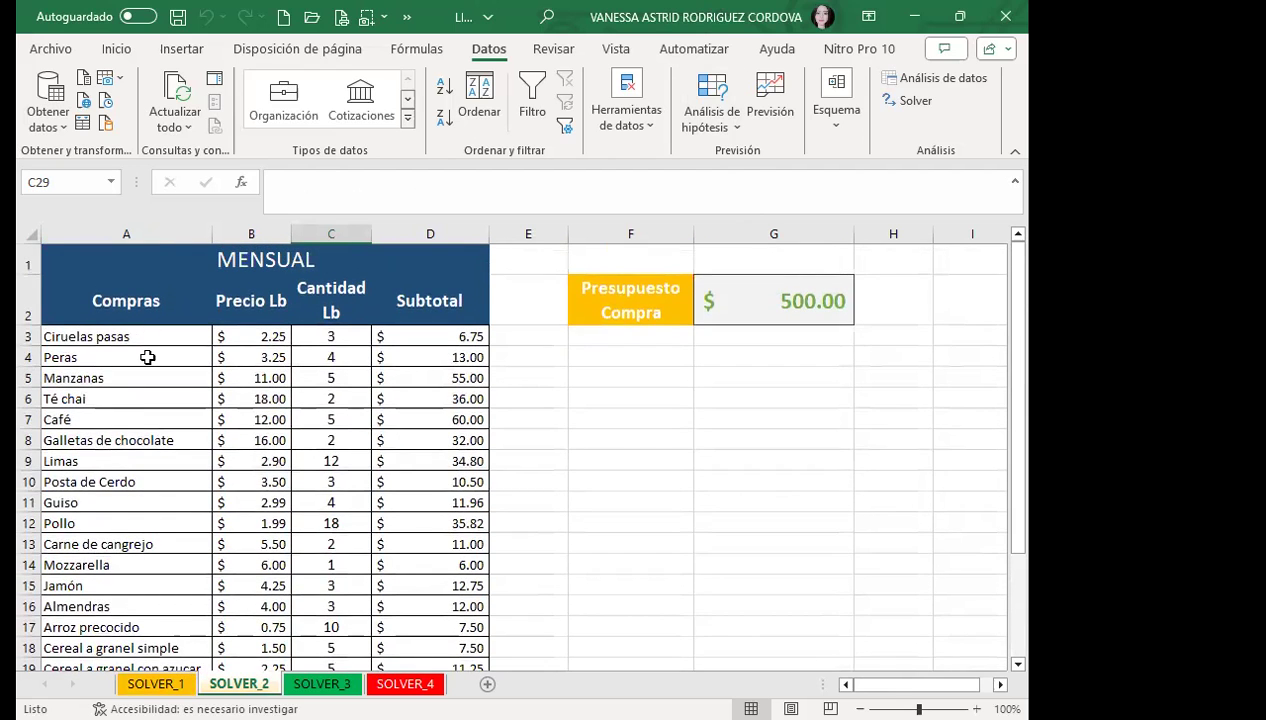
pyautogui.scroll(-1, 102, 480)
pyautogui.scroll(-1, 119, 573)
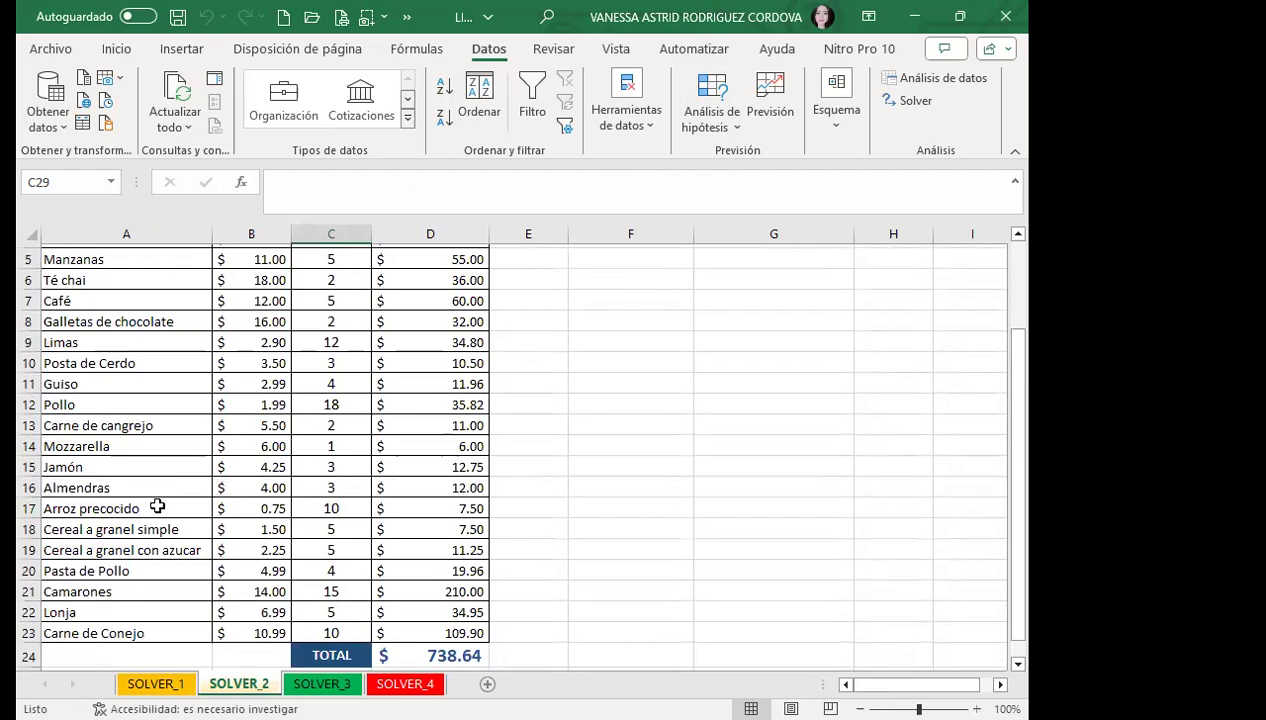
pyautogui.scroll(-1, 114, 604)
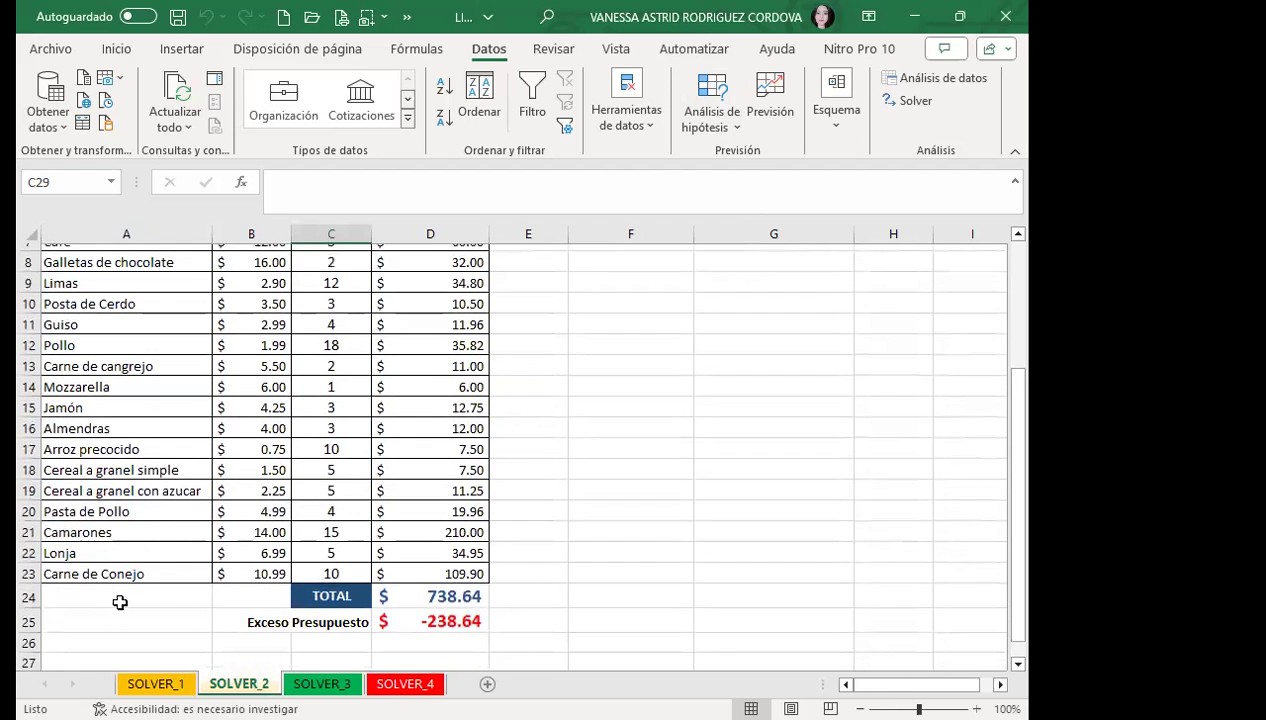
pyautogui.scroll(3, 130, 560)
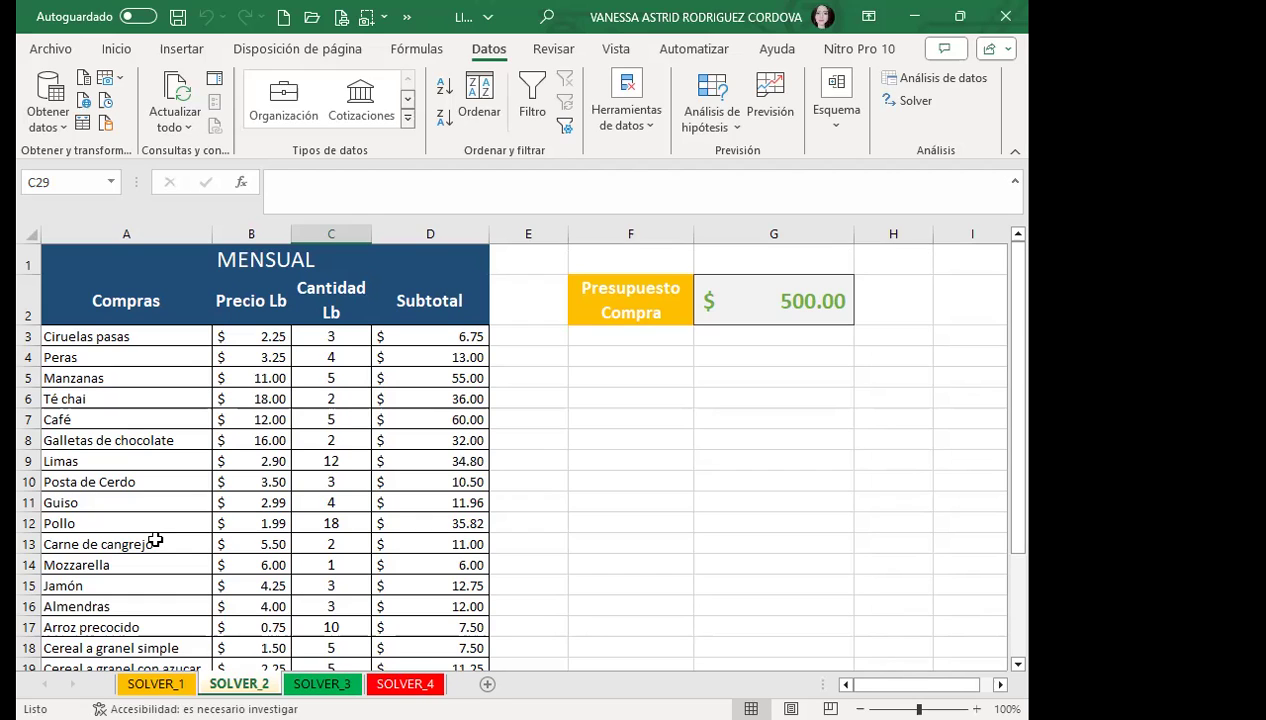
pyautogui.click(353, 337)
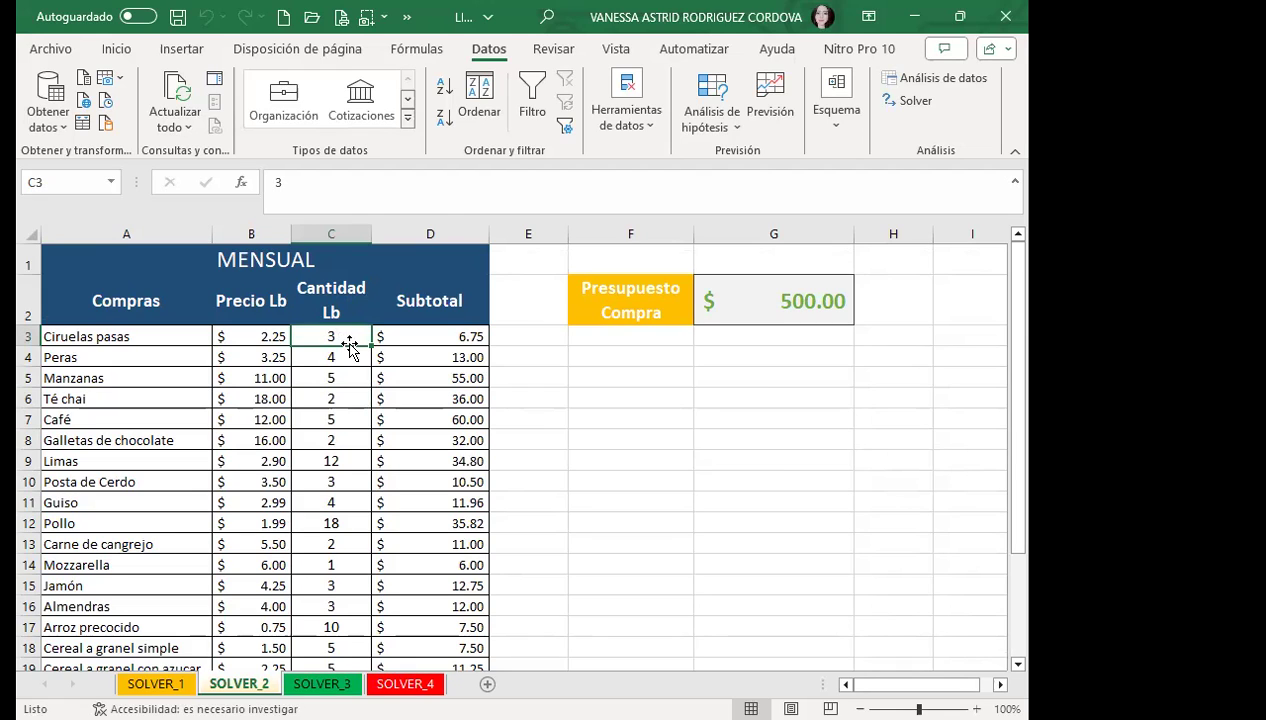
pyautogui.click(350, 421)
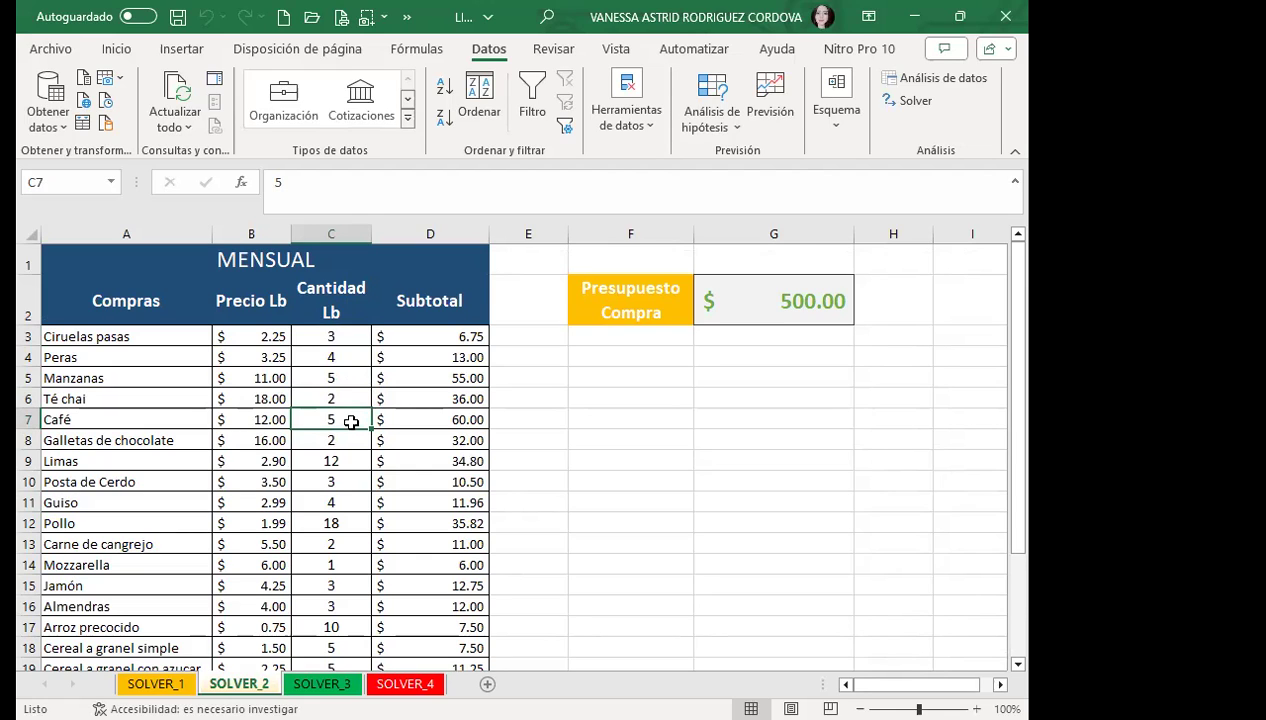
pyautogui.click(350, 461)
pyautogui.click(351, 521)
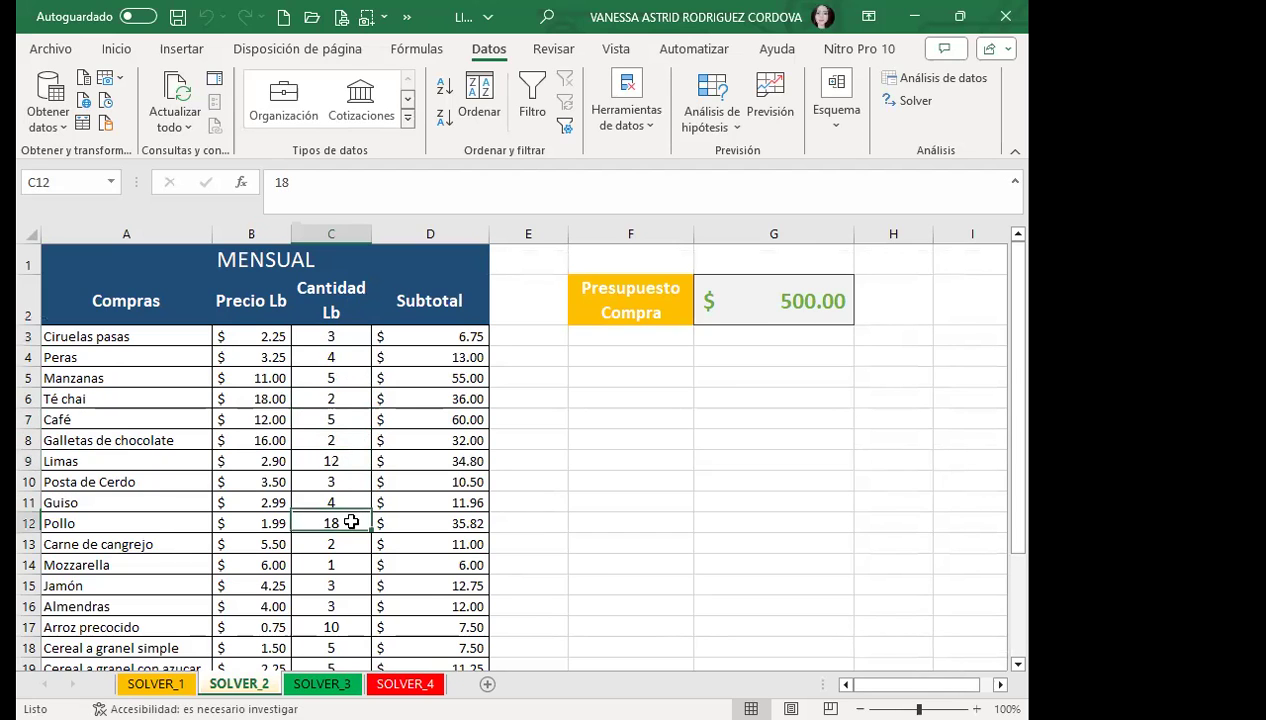
pyautogui.scroll(-2, 351, 521)
pyautogui.click(340, 508)
pyautogui.scroll(-1, 340, 510)
pyautogui.click(346, 533)
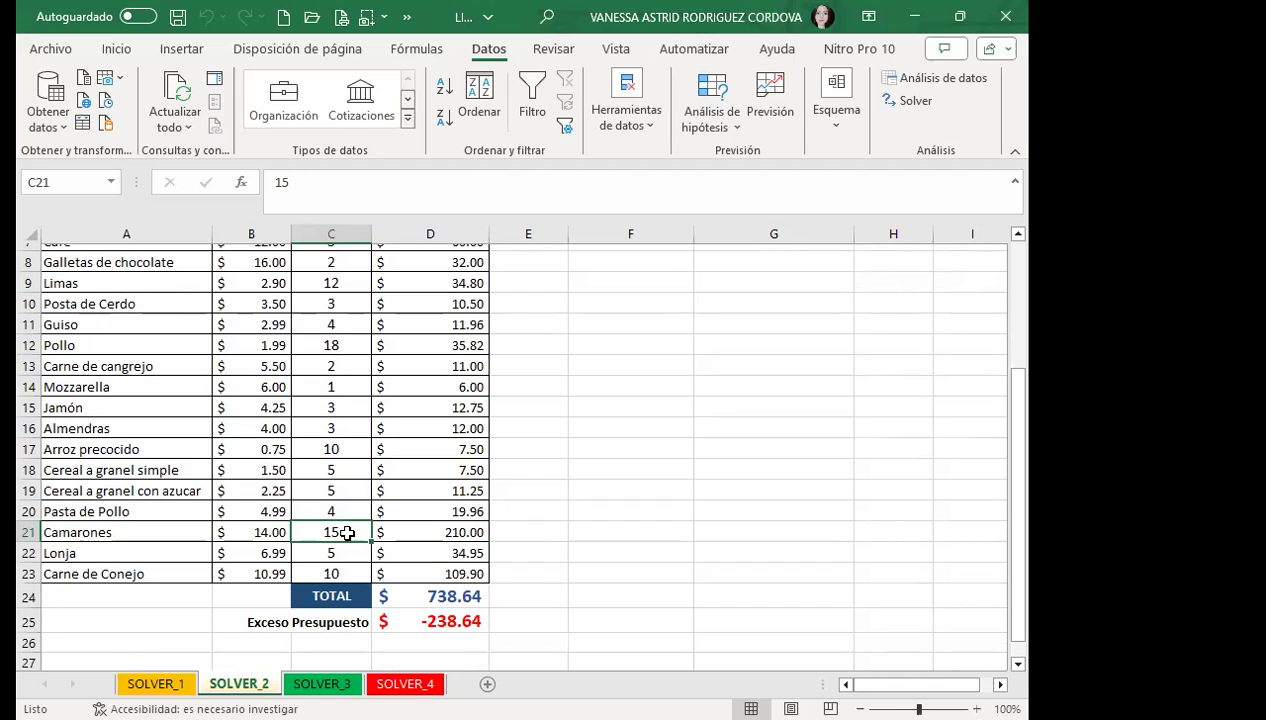
# Recheck the quantities for Manzanas, Té chai, Limas, Pollo and Arroz precocido
pyautogui.scroll(2, 346, 532)
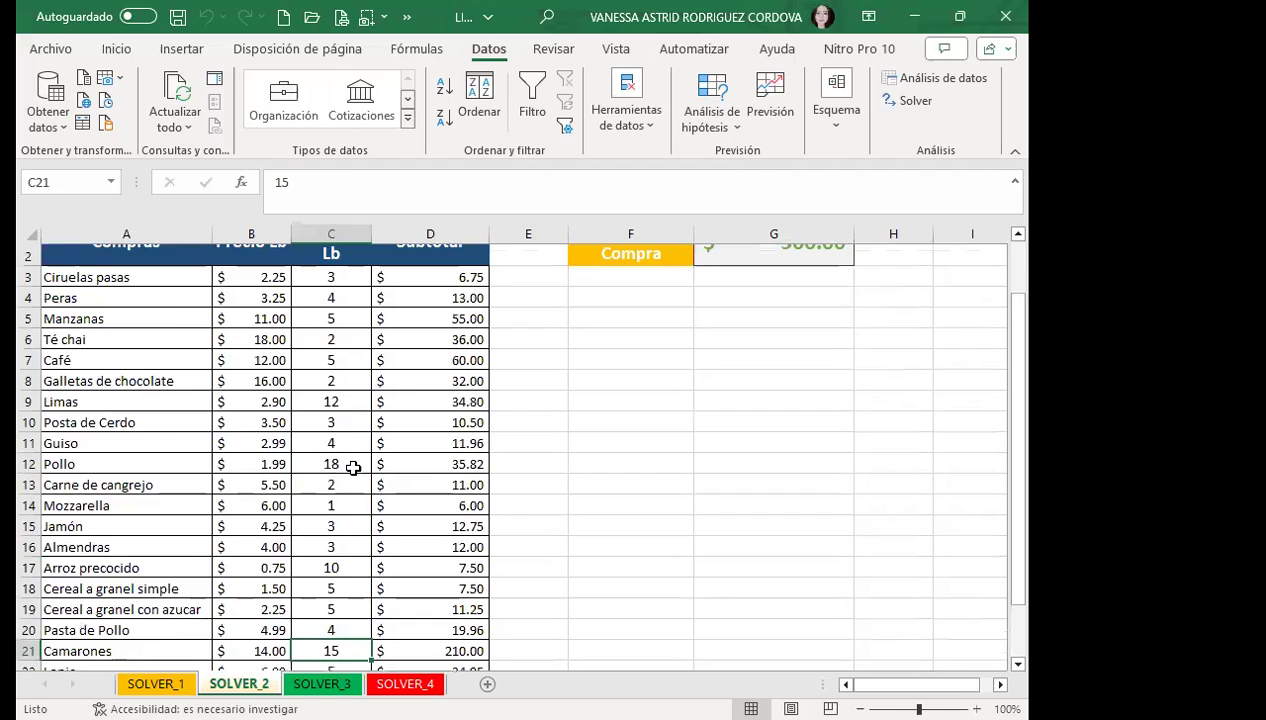
pyautogui.scroll(1, 342, 455)
pyautogui.click(339, 378)
pyautogui.click(343, 399)
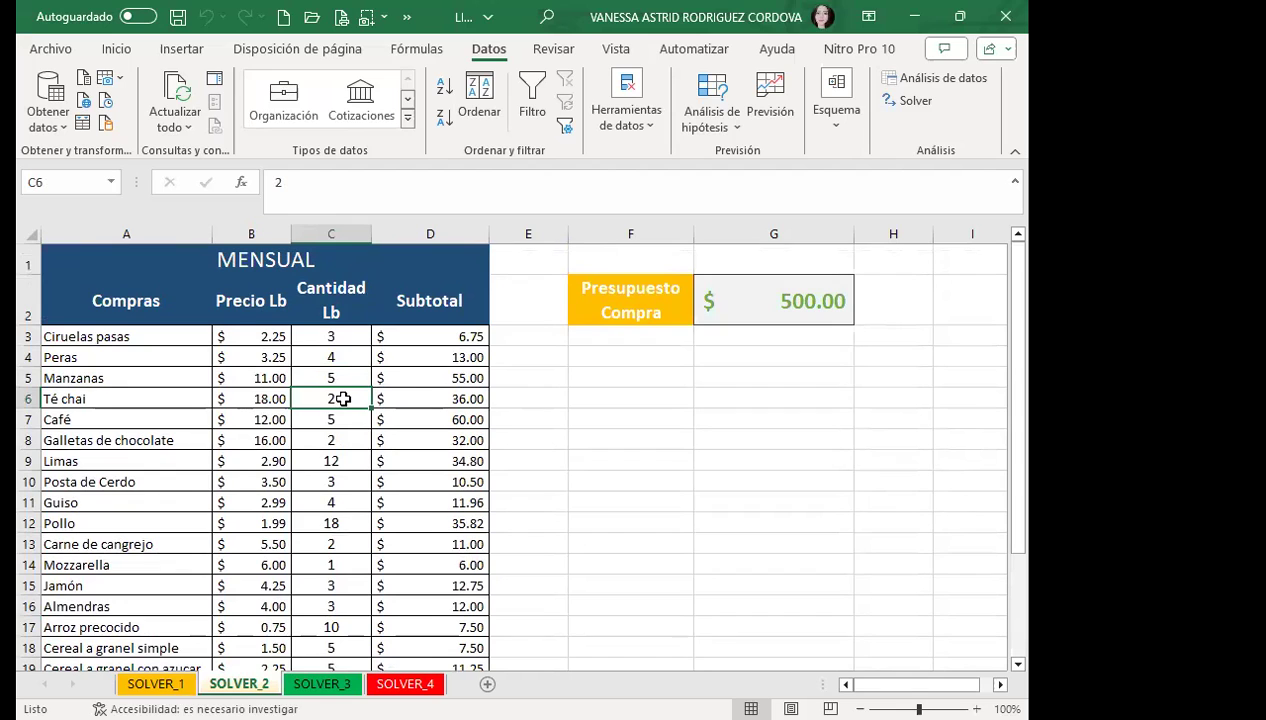
pyautogui.click(343, 465)
pyautogui.click(338, 520)
pyautogui.scroll(-2, 341, 522)
pyautogui.click(338, 508)
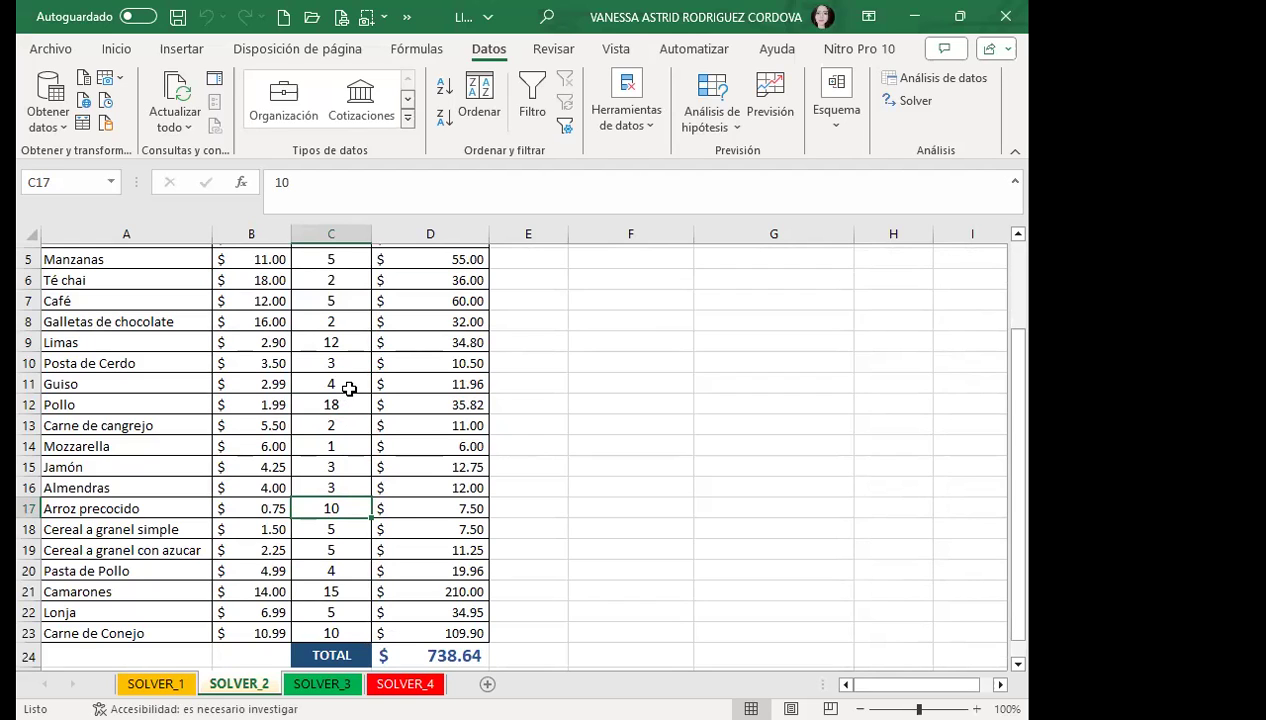
pyautogui.scroll(2, 349, 388)
# Inspect the D3 subtotal formula, the 500 budget in G2 and the SUMA total in D24
pyautogui.click(412, 335)
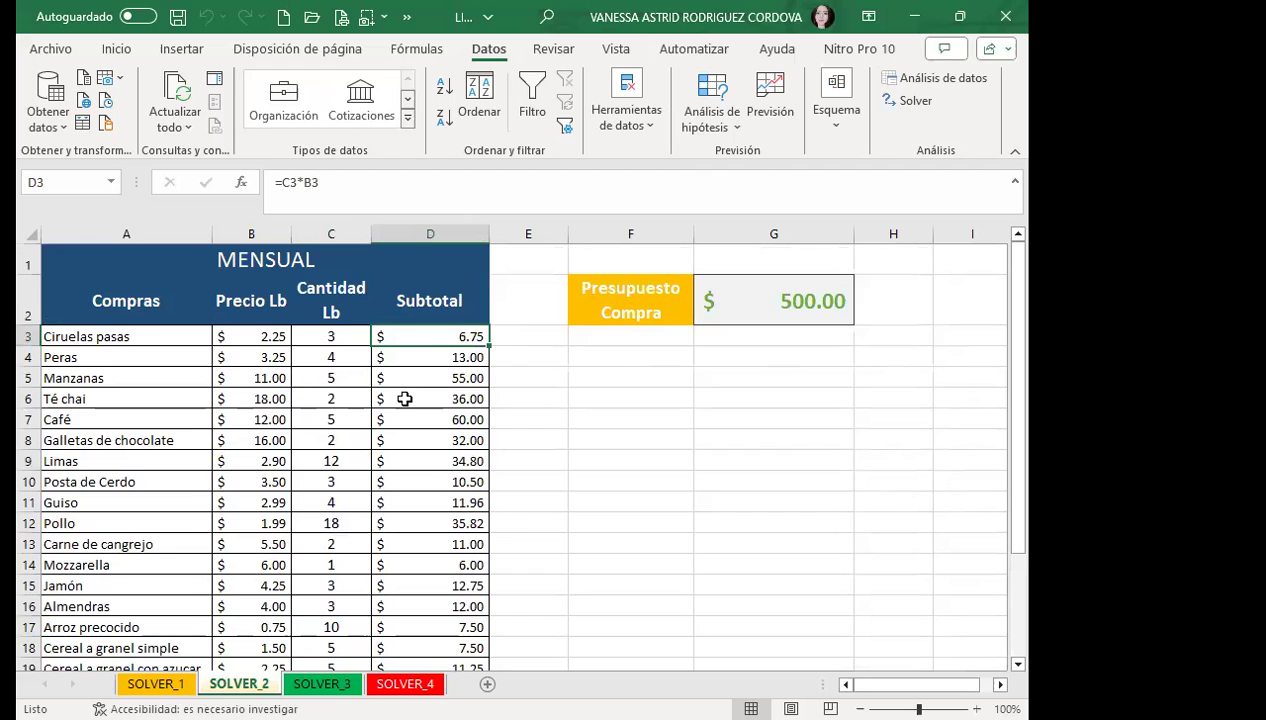
pyautogui.click(755, 312)
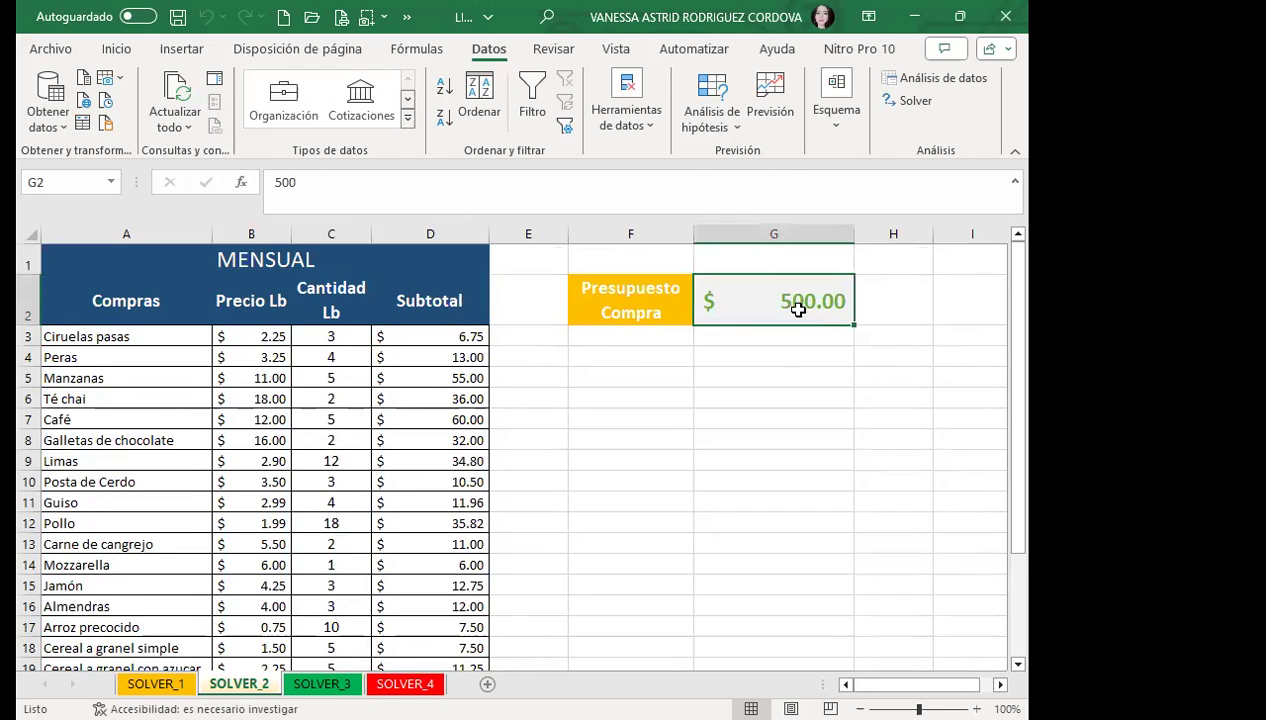
pyautogui.scroll(-1, 511, 427)
pyautogui.scroll(-1, 520, 432)
pyautogui.scroll(-1, 515, 438)
pyautogui.scroll(-1, 516, 438)
pyautogui.scroll(-1, 522, 445)
pyautogui.scroll(-1, 535, 453)
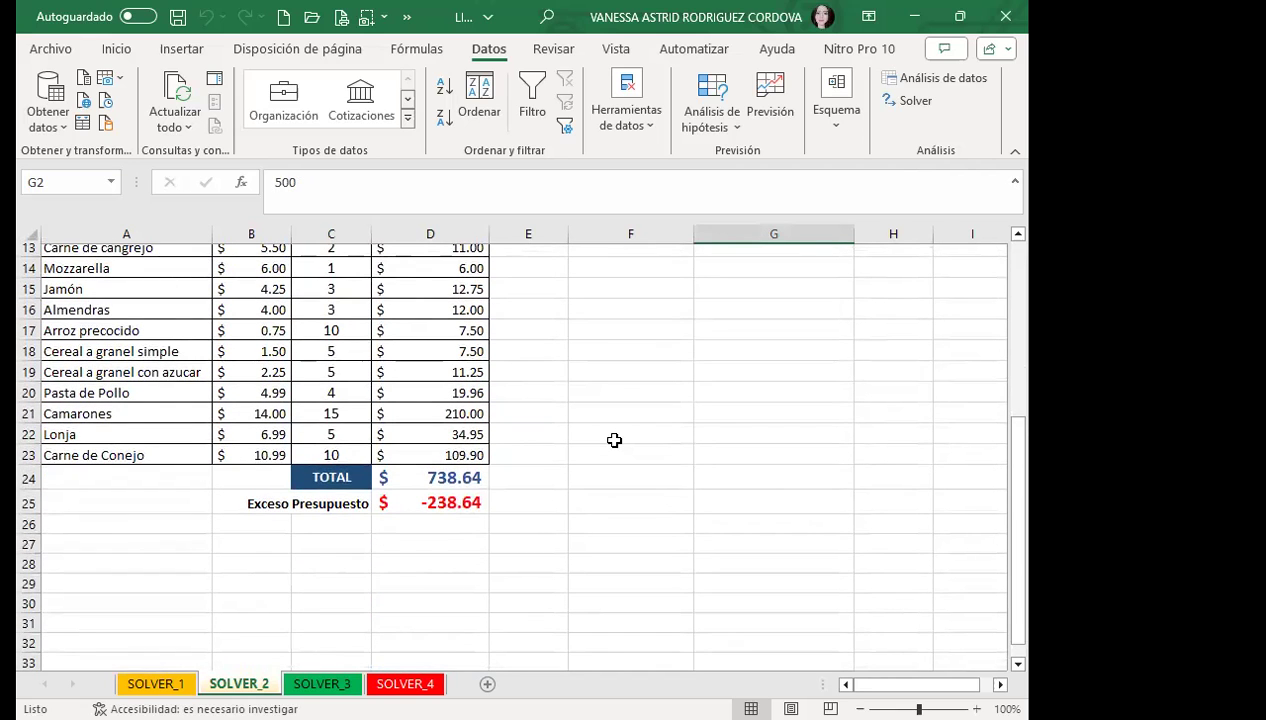
pyautogui.click(438, 476)
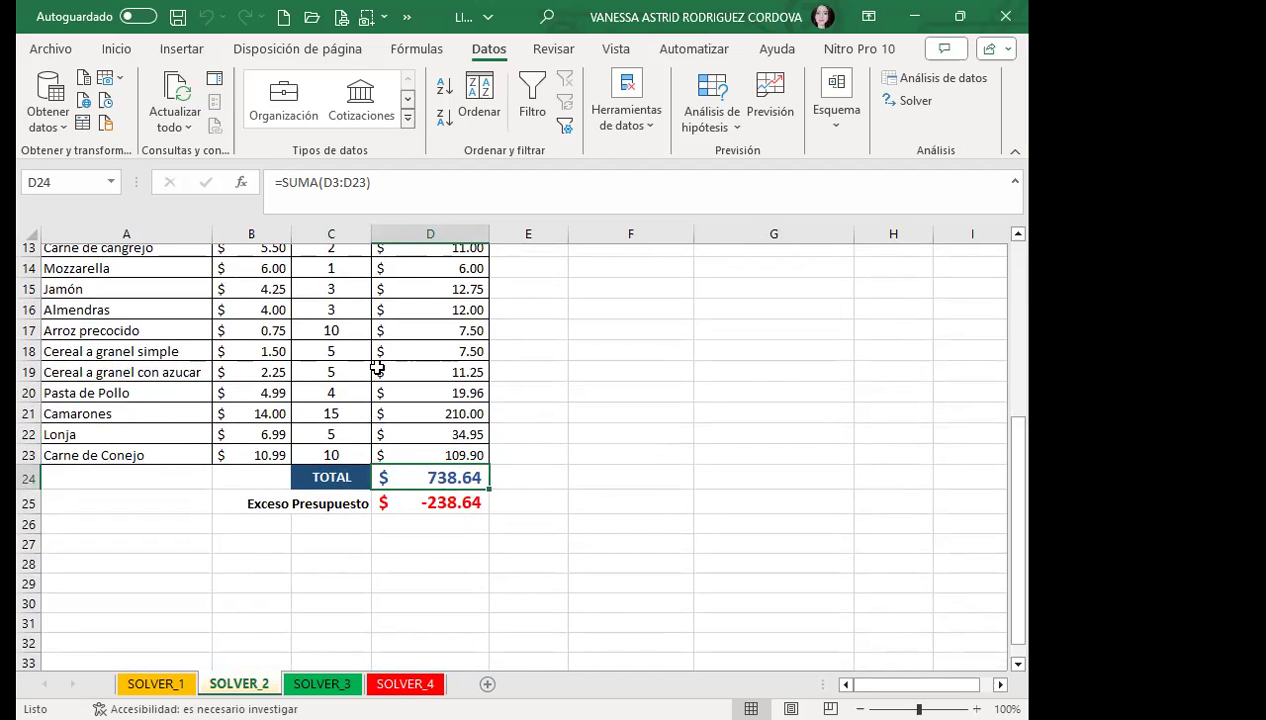
pyautogui.scroll(2, 322, 360)
pyautogui.scroll(1, 325, 362)
pyautogui.scroll(2, 328, 361)
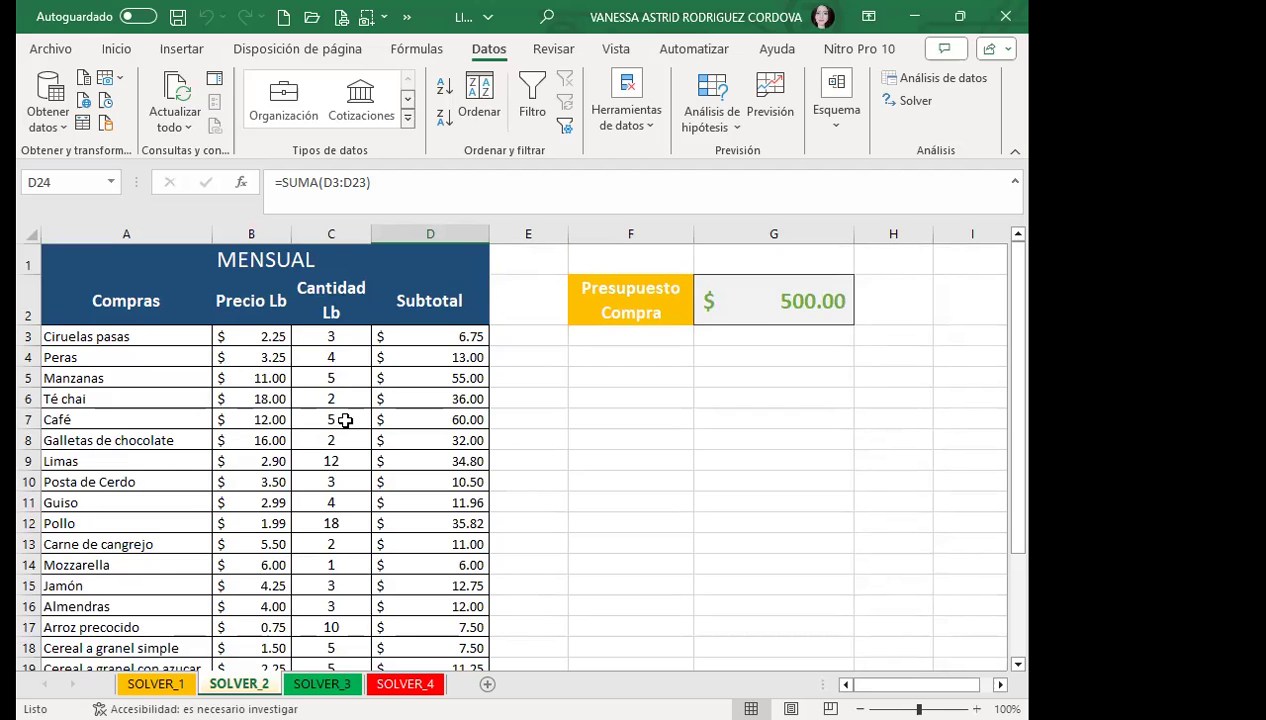
# Recheck the Limas and Pollo quantities and select the TOTAL cell D24
pyautogui.click(340, 461)
pyautogui.click(345, 523)
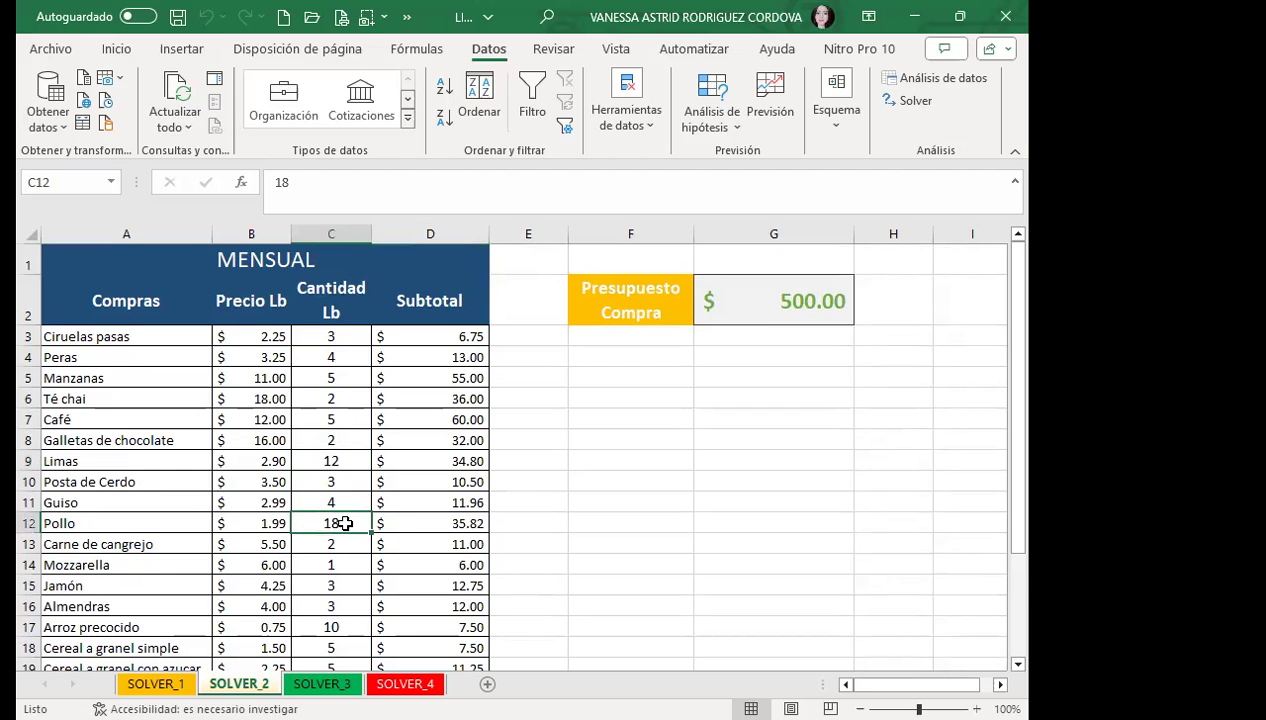
pyautogui.scroll(-2, 345, 523)
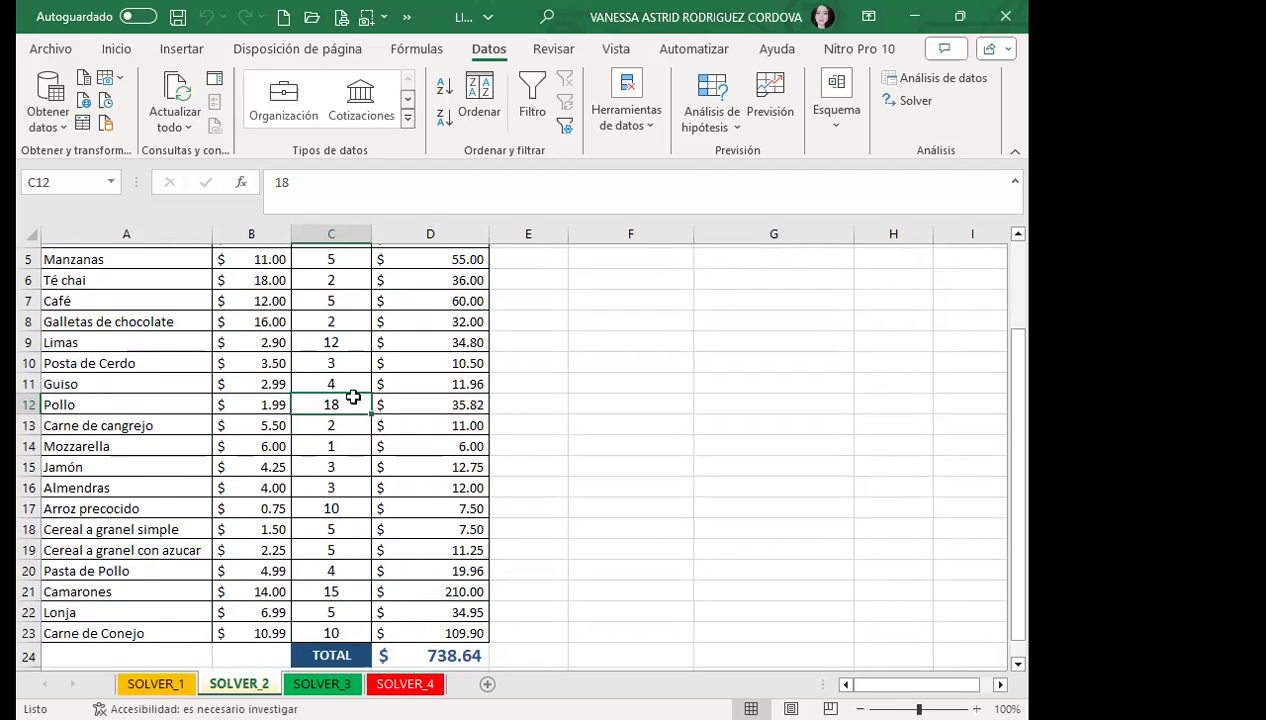
pyautogui.scroll(-2, 353, 397)
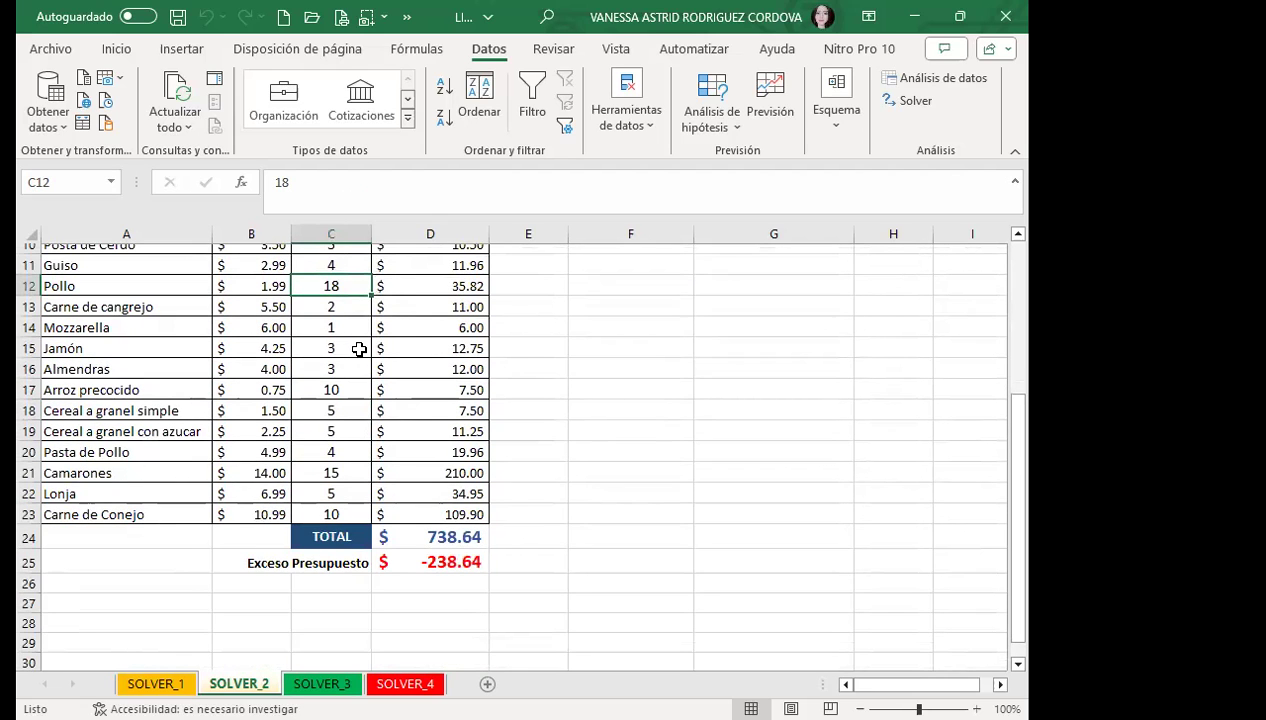
pyautogui.click(430, 536)
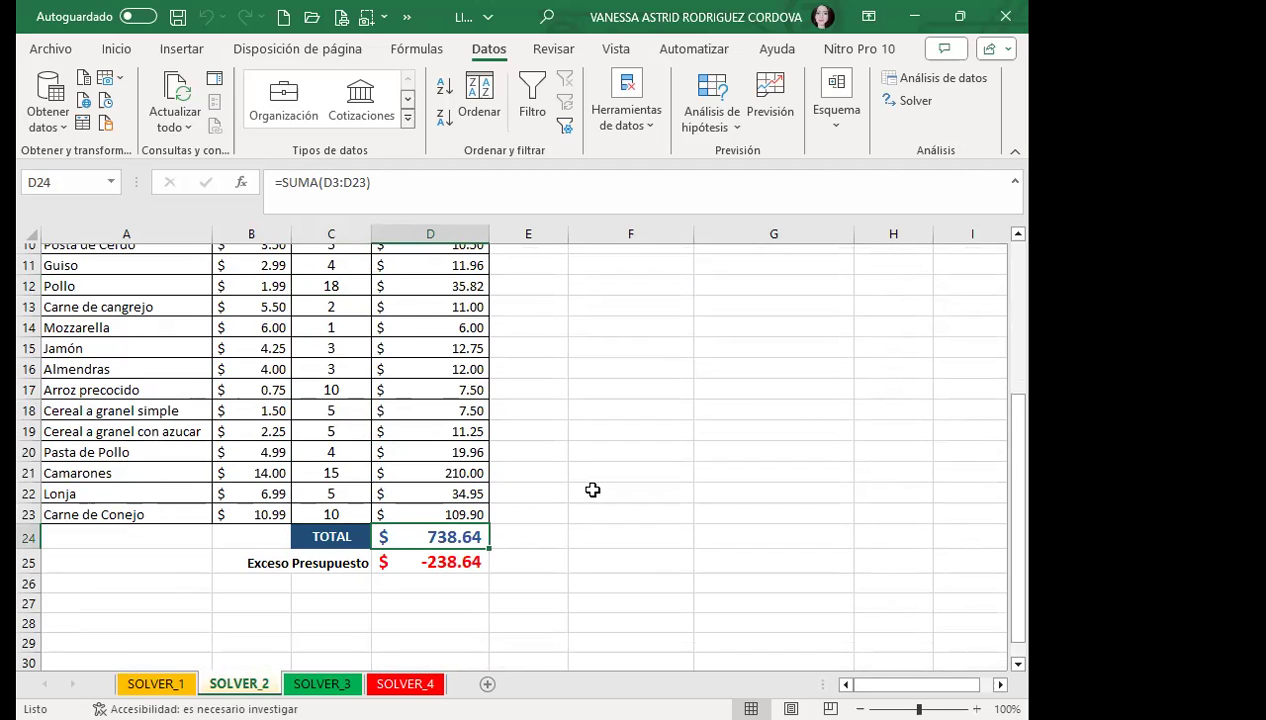
pyautogui.scroll(2, 592, 490)
pyautogui.scroll(1, 605, 474)
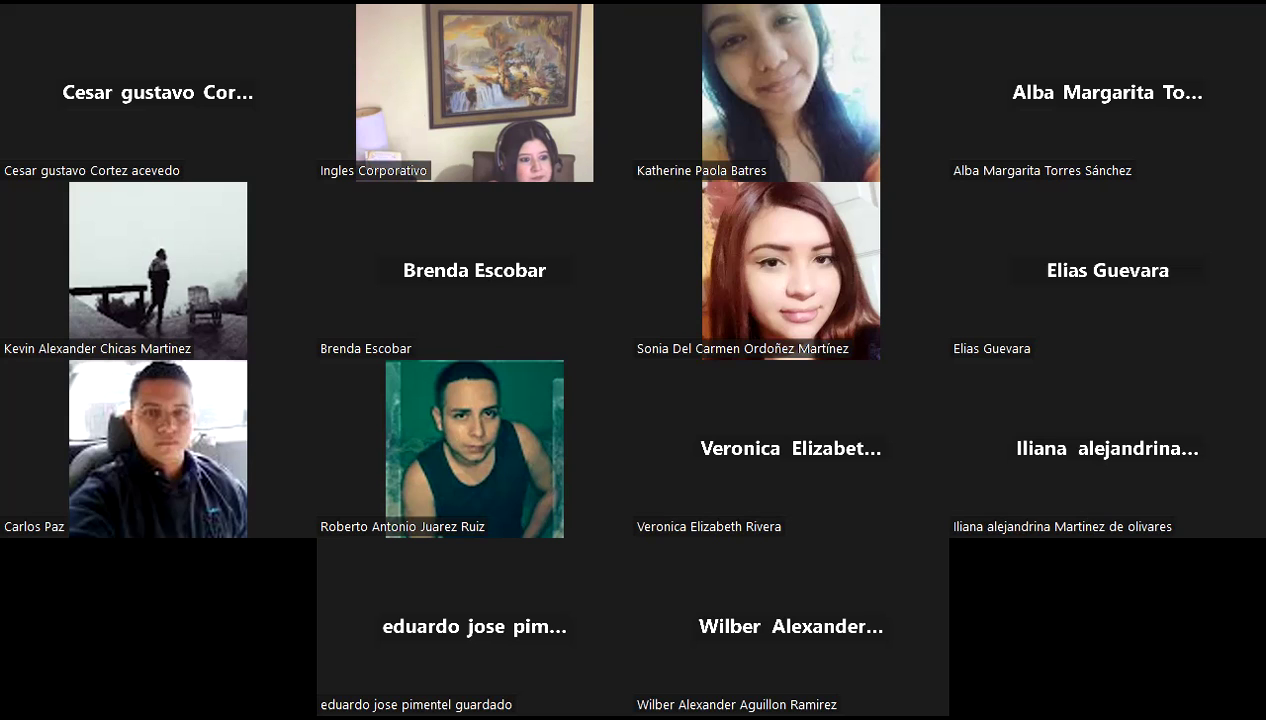
# Launch Solver with D24 as the objective, set to reach the value 500
pyautogui.scroll(-1, 440, 520)
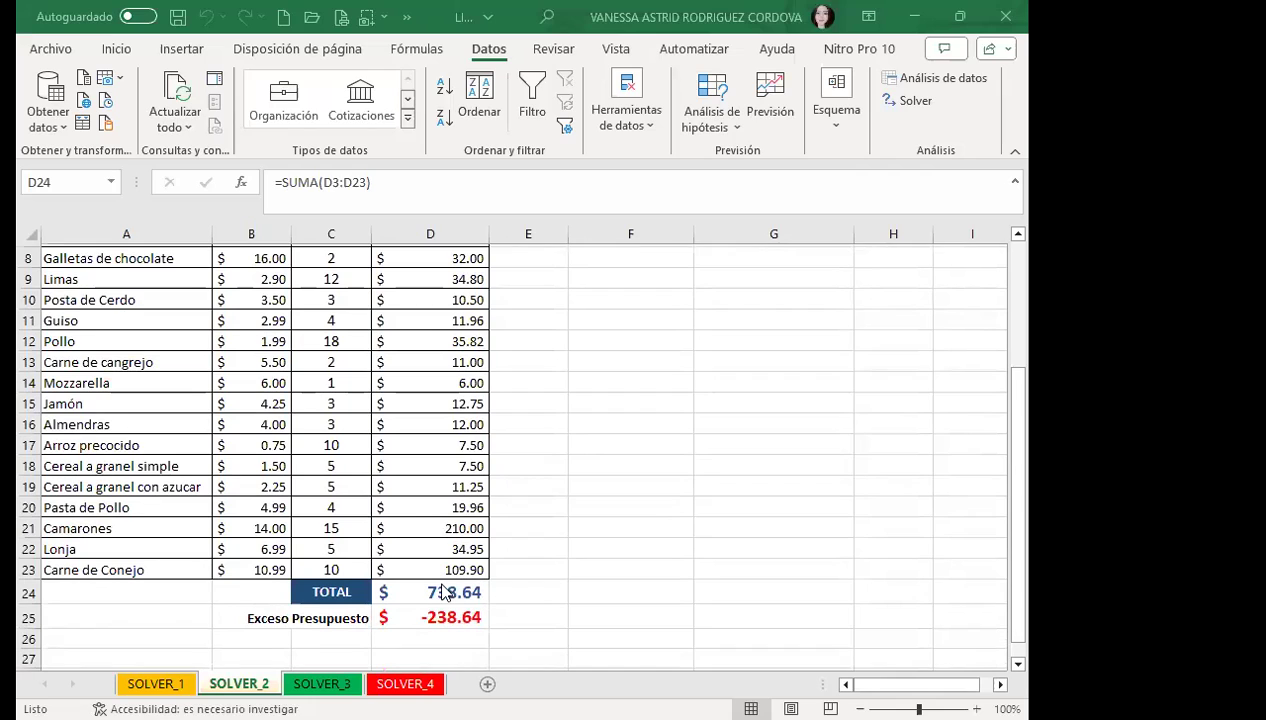
pyautogui.click(444, 592)
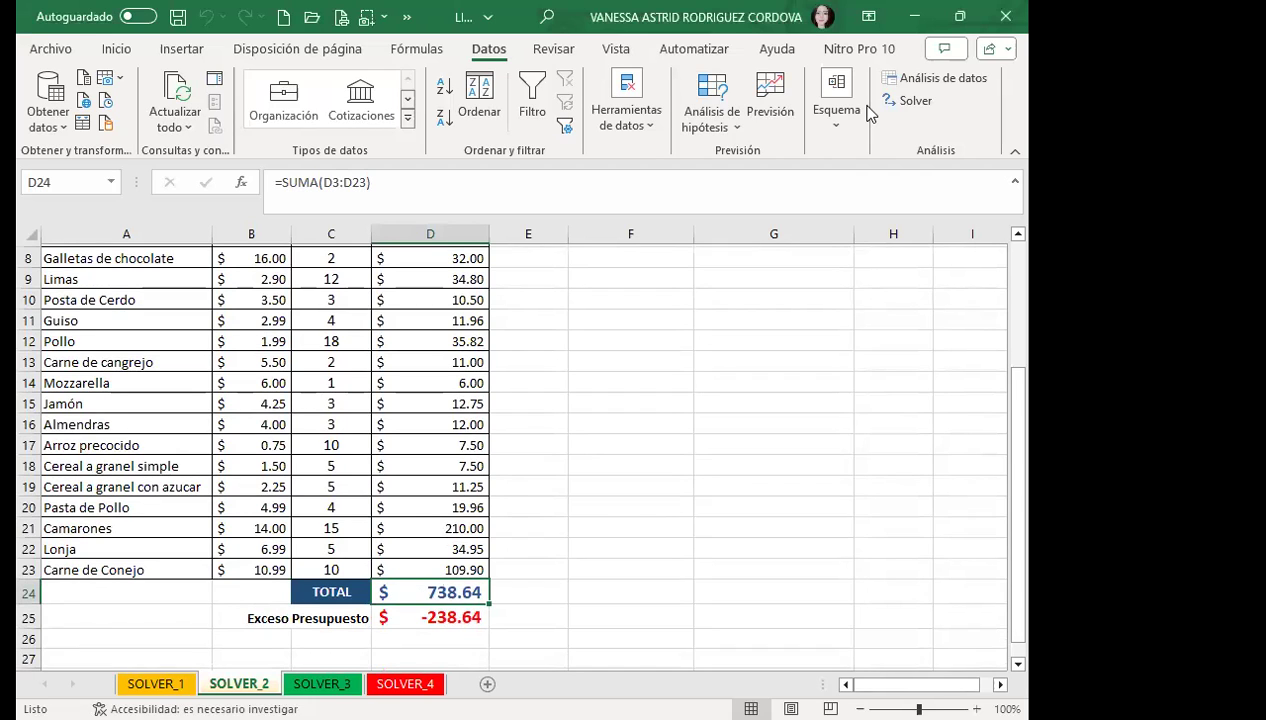
pyautogui.click(906, 100)
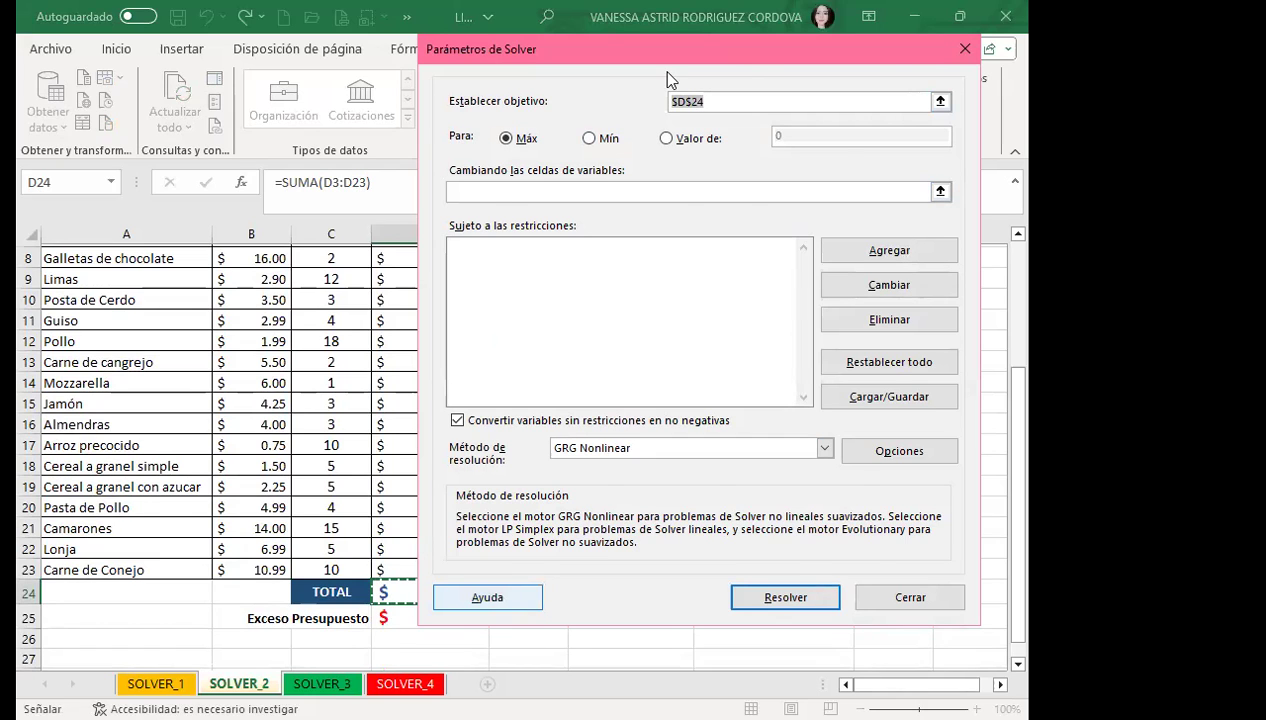
pyautogui.moveTo(667, 72); pyautogui.dragTo(574, 113)
pyautogui.click(573, 178)
pyautogui.click(699, 177)
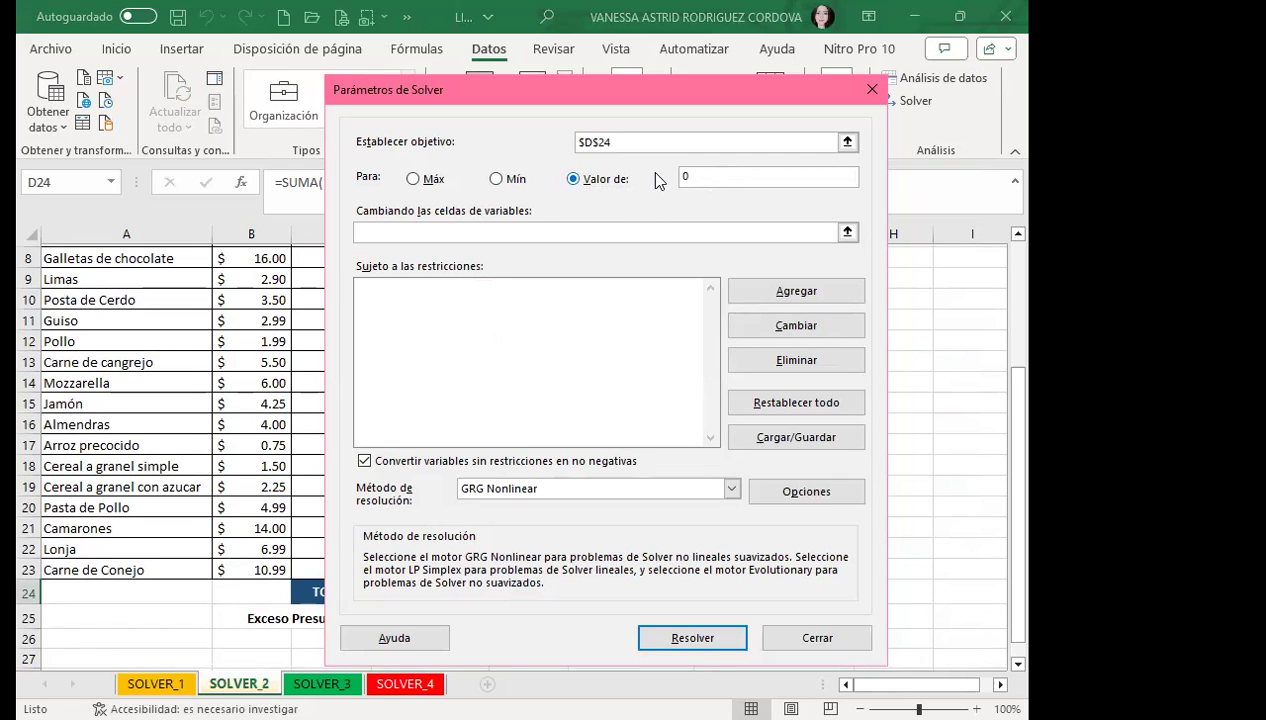
pyautogui.write('500')
# Set the Solver variable cells to $C$3:$C$23 and begin adding a constraint
pyautogui.click(421, 233)
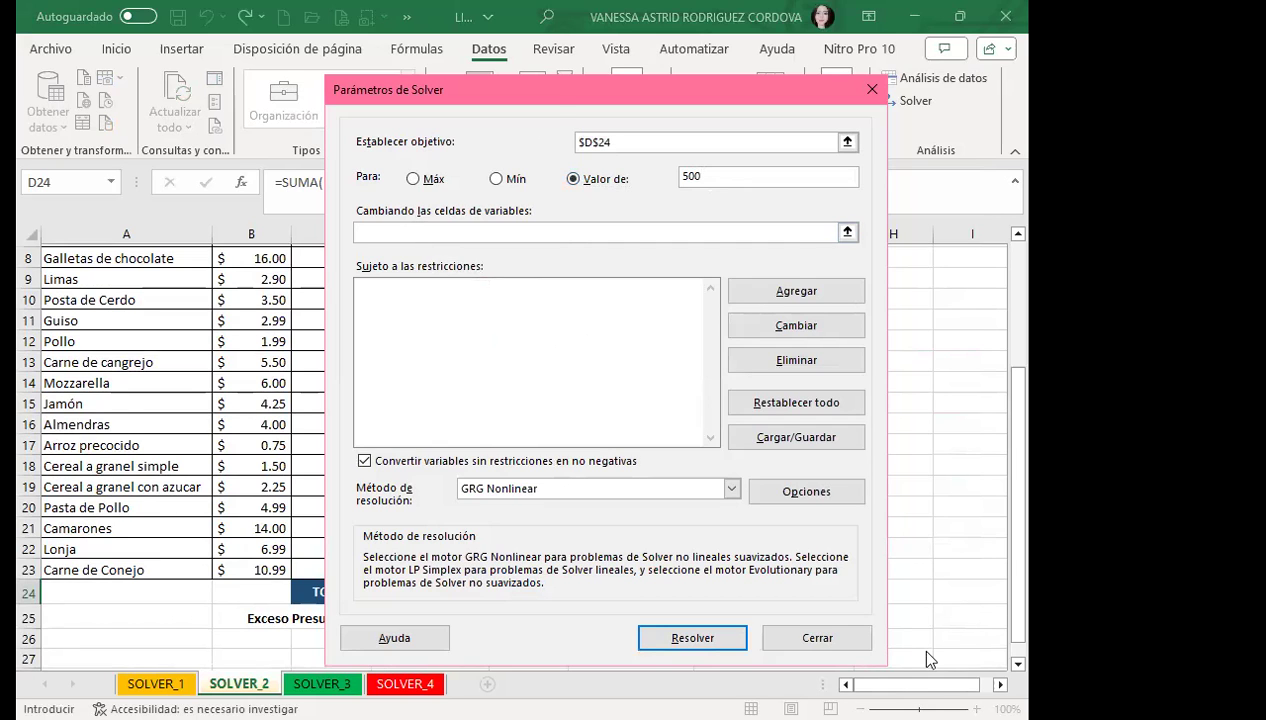
pyautogui.click(930, 660)
pyautogui.moveTo(670, 90); pyautogui.dragTo(818, 72)
pyautogui.click(555, 212)
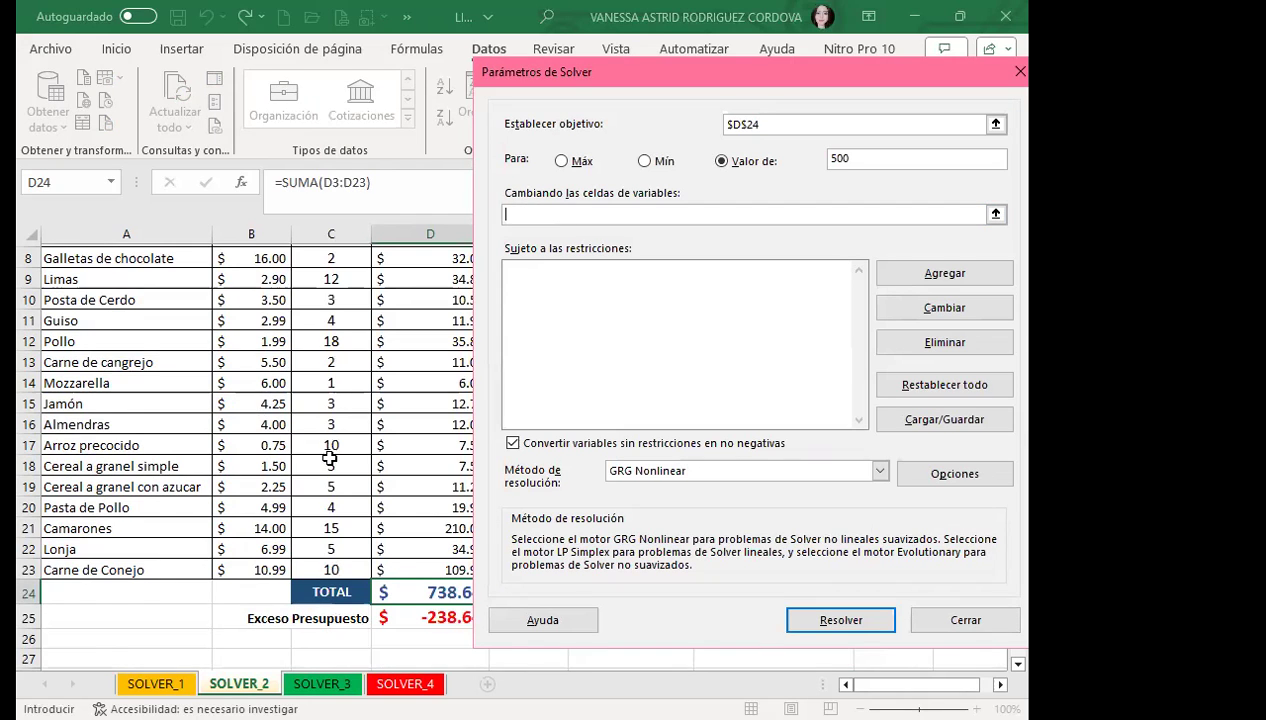
pyautogui.scroll(3, 329, 457)
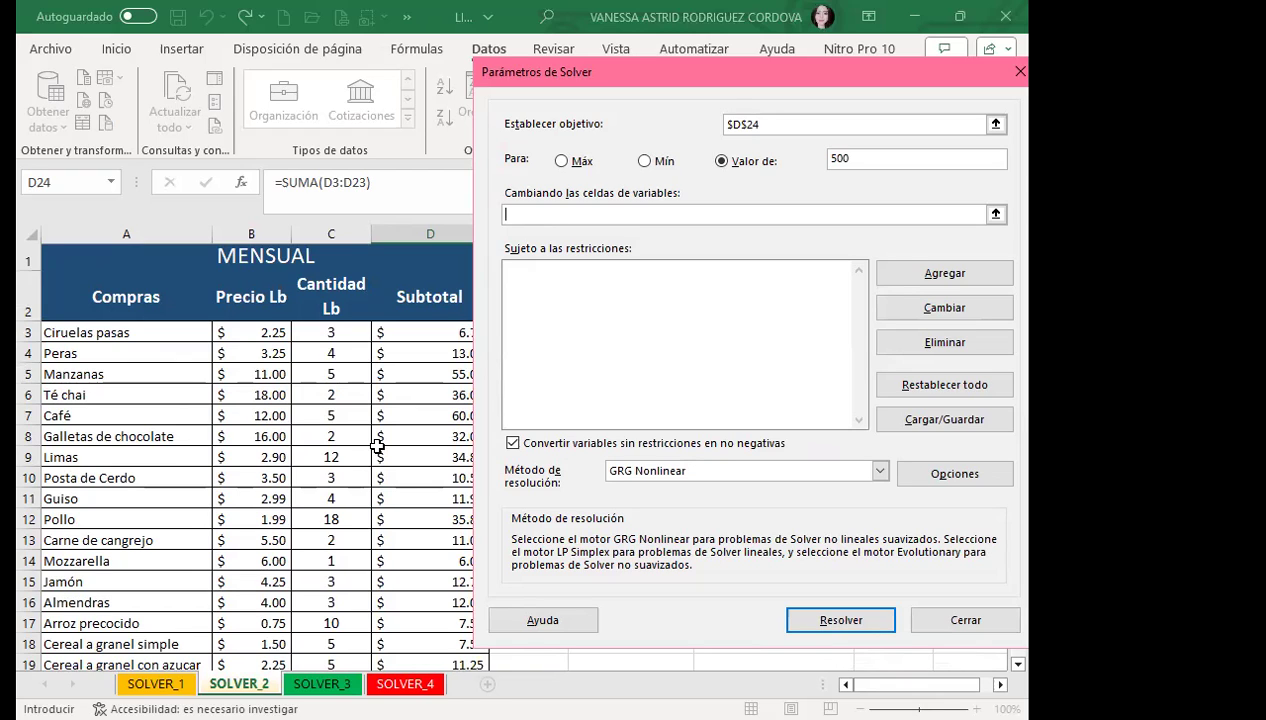
pyautogui.click(344, 332)
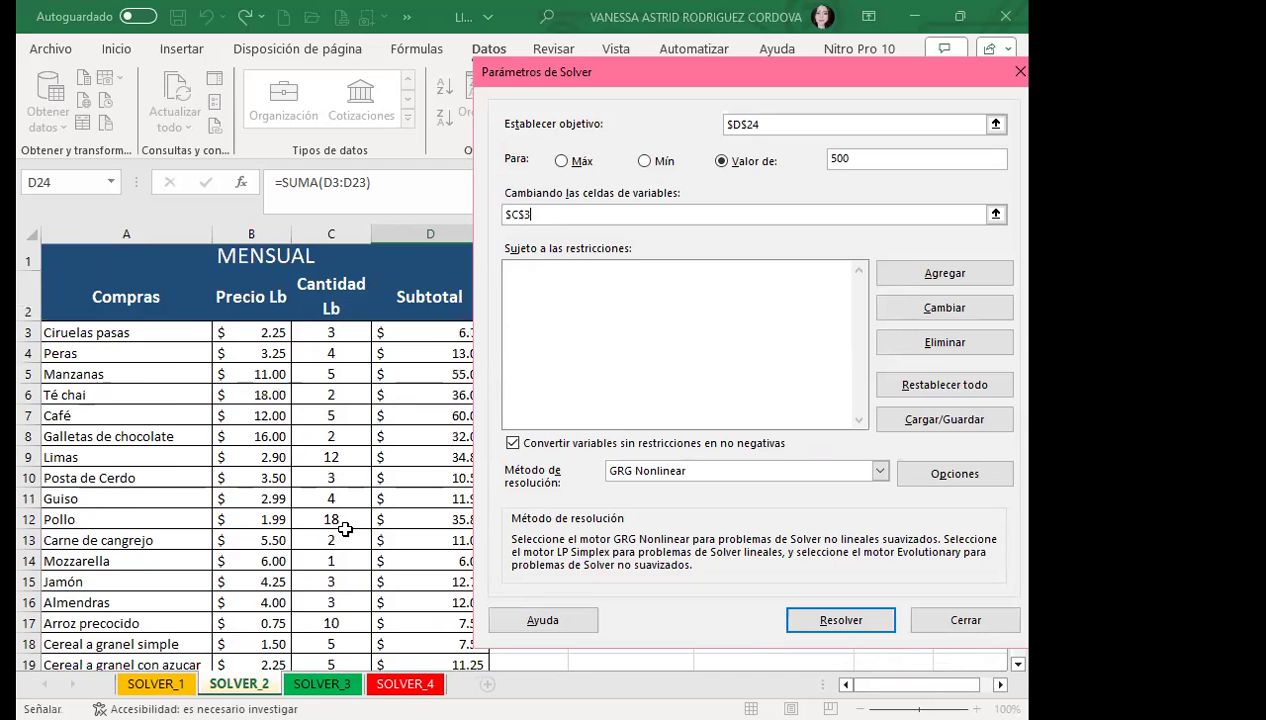
pyautogui.hotkey('ctrl', 'shift', 'Down')
pyautogui.moveTo(705, 72); pyautogui.dragTo(644, 67)
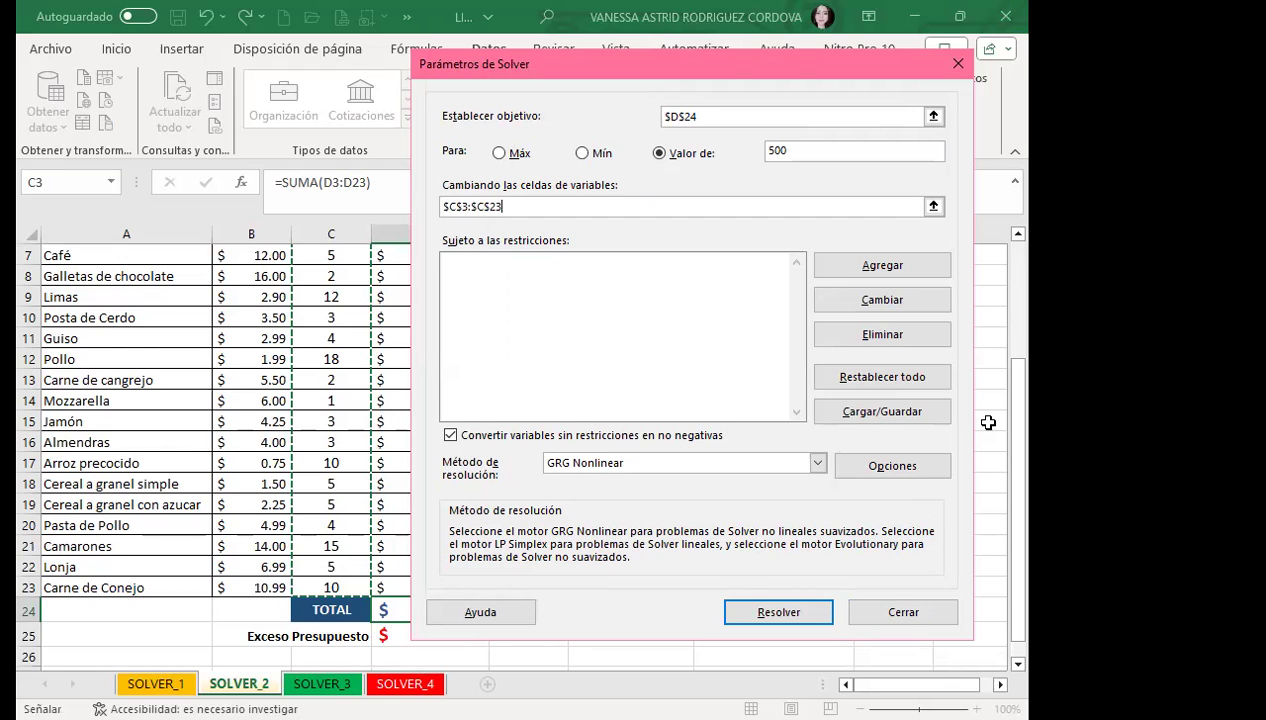
pyautogui.click(897, 262)
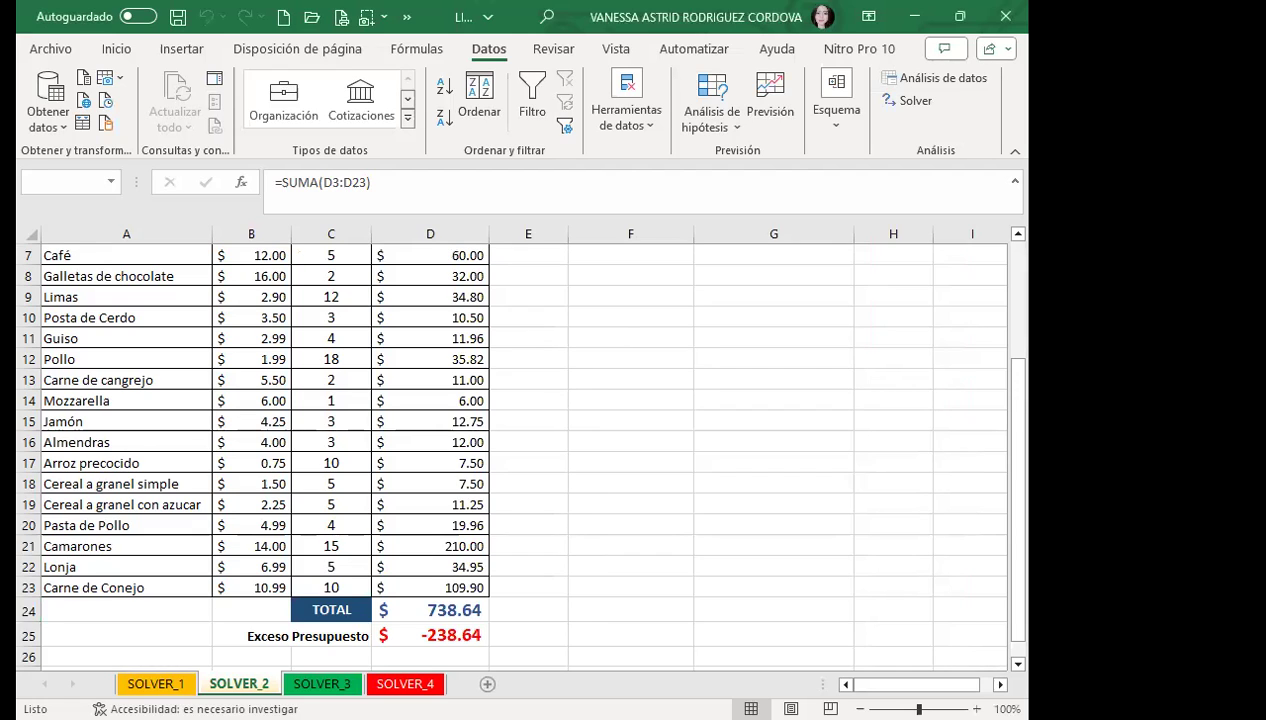
# Add an integer (int) constraint on $C$3:$C$23, then run Solver
pyautogui.click(410, 608)
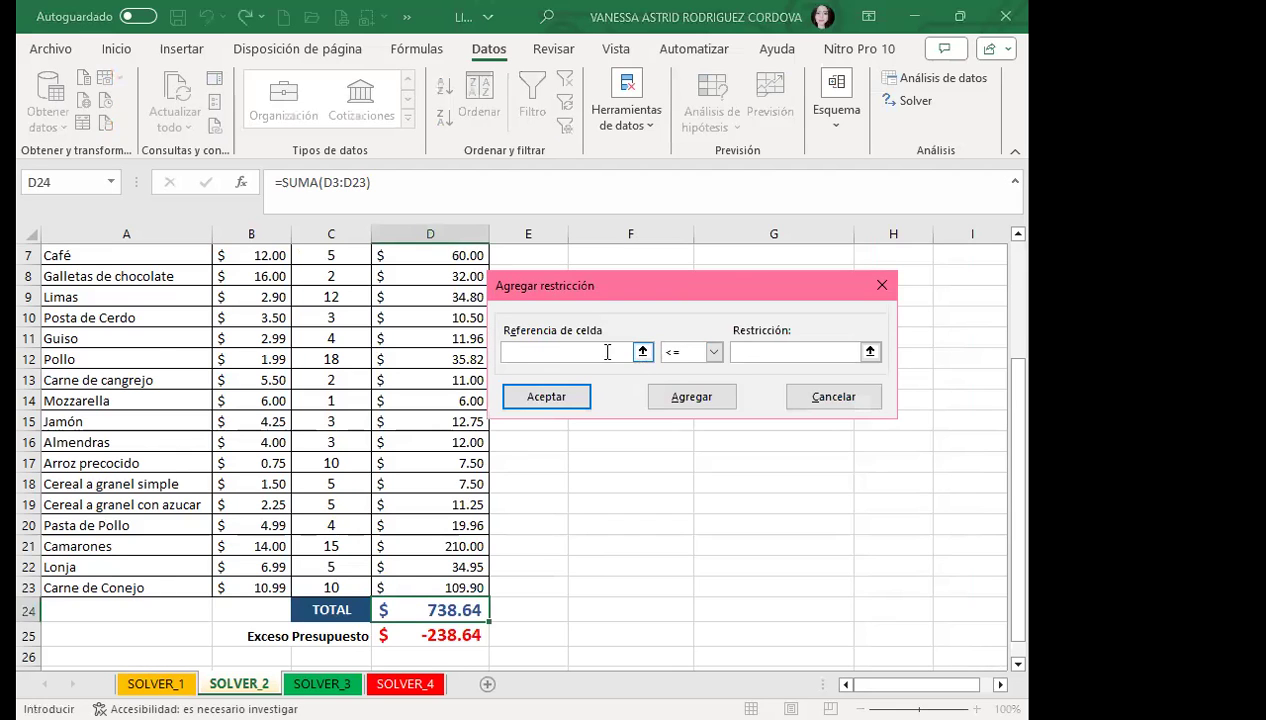
pyautogui.scroll(1, 311, 372)
pyautogui.scroll(1, 311, 317)
pyautogui.click(322, 335)
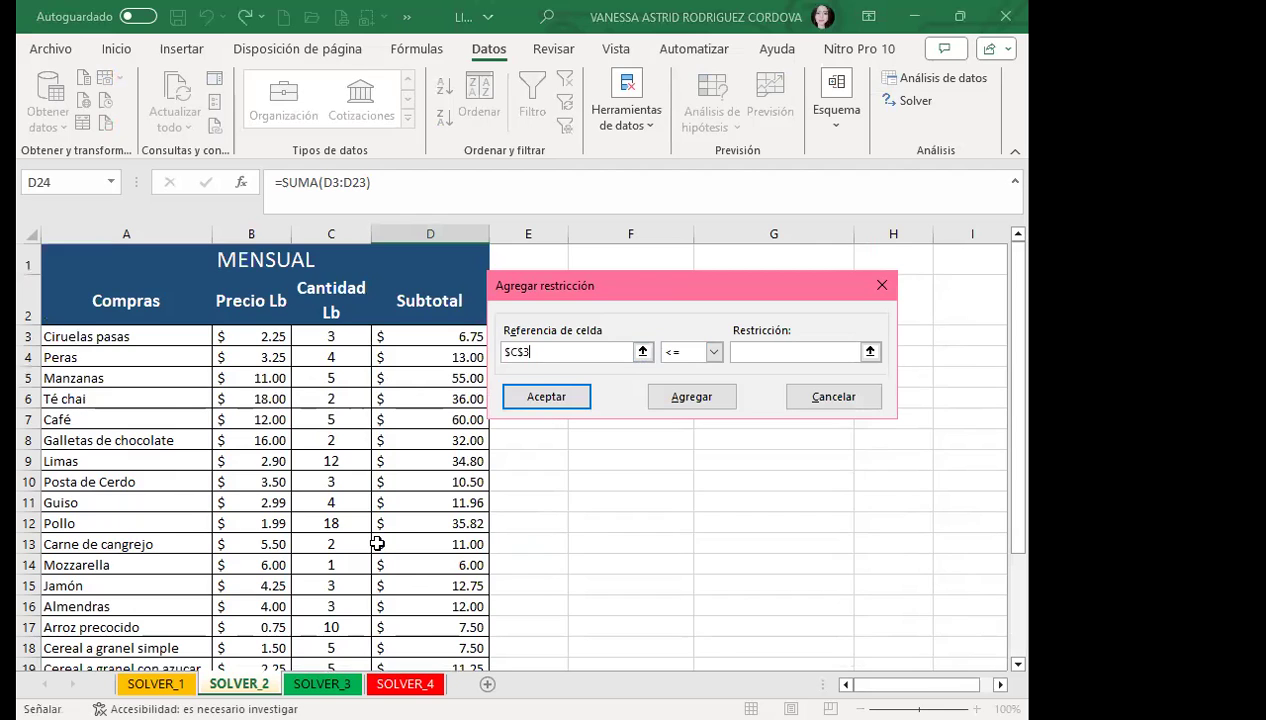
pyautogui.moveTo(322, 335); pyautogui.dragTo(331, 608)
pyautogui.click(714, 353)
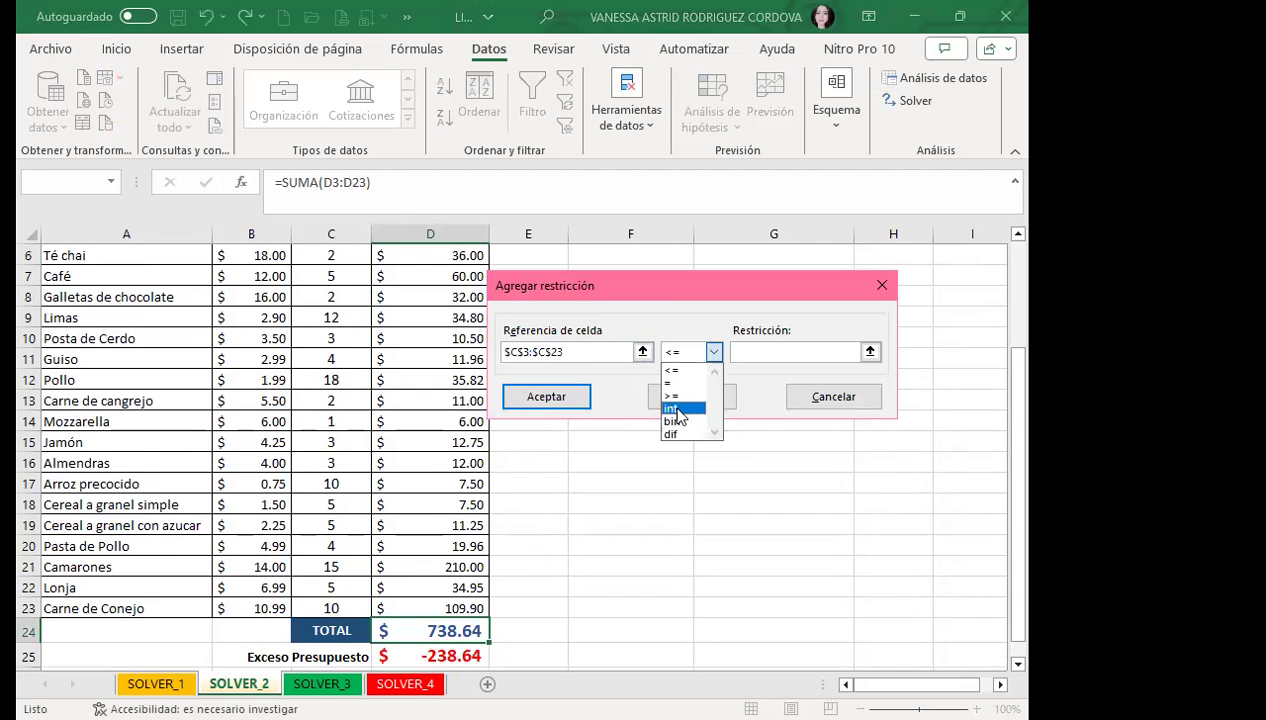
pyautogui.click(677, 411)
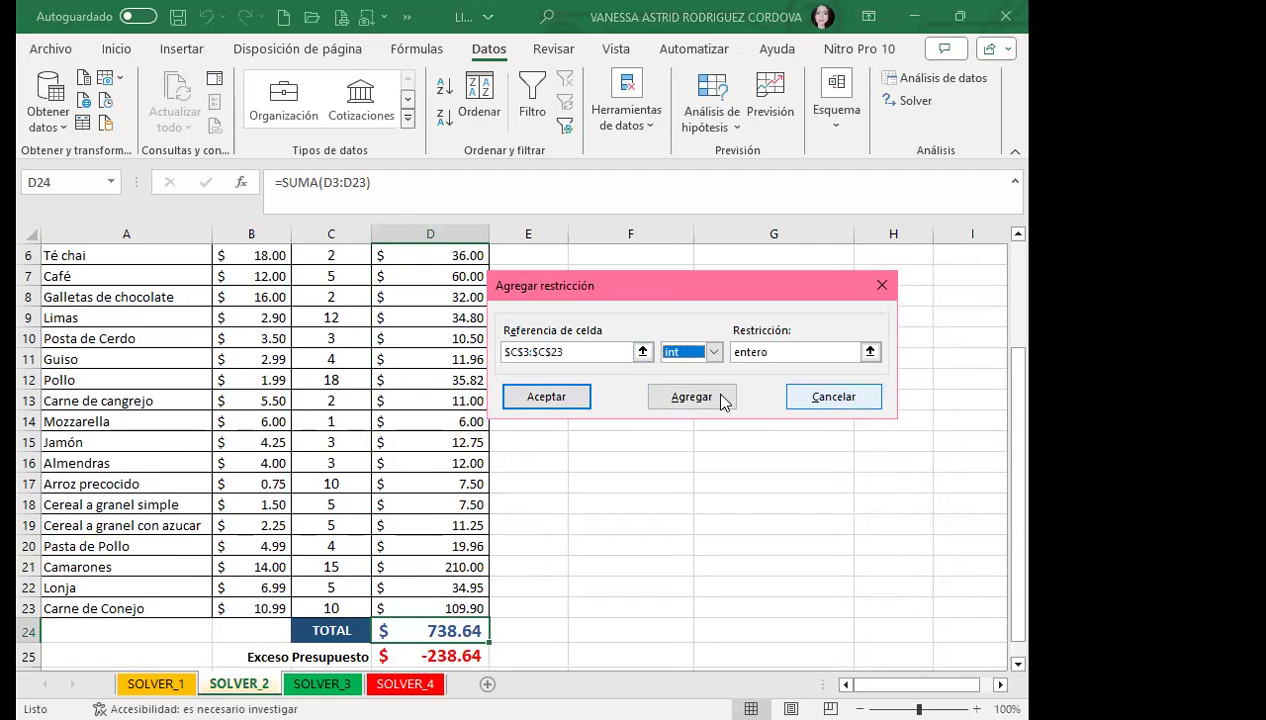
pyautogui.click(559, 396)
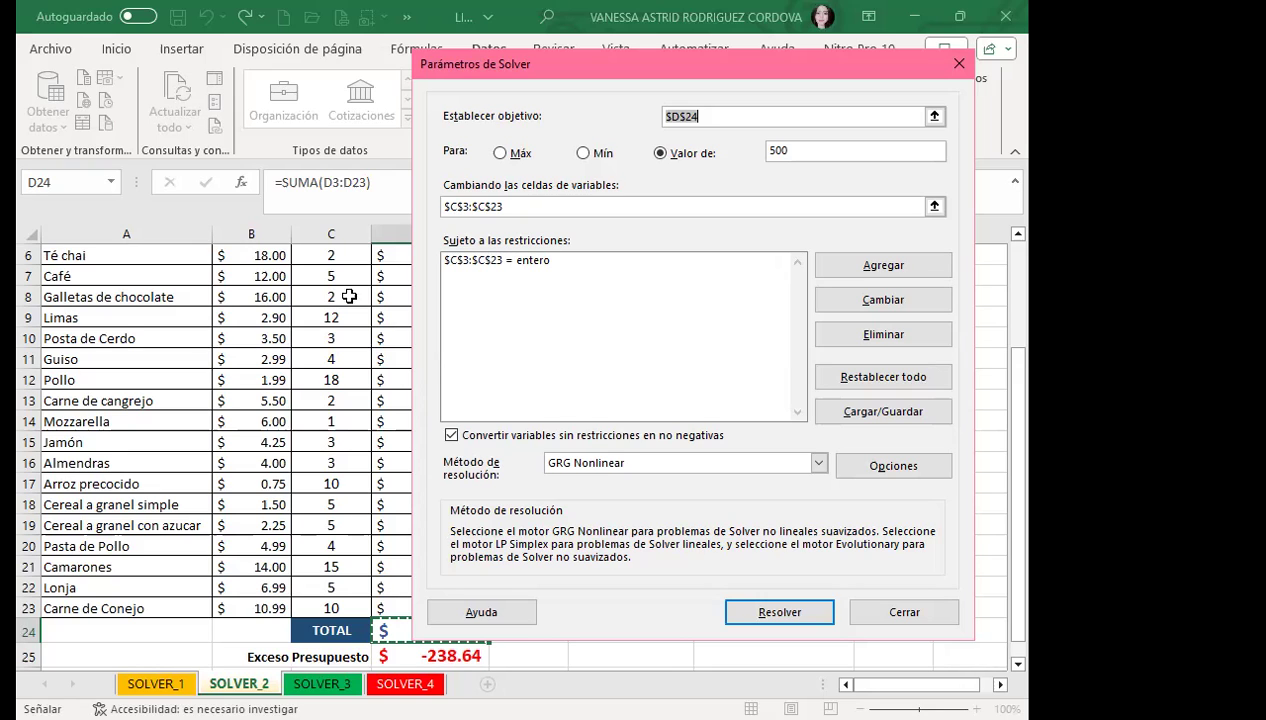
pyautogui.click(795, 612)
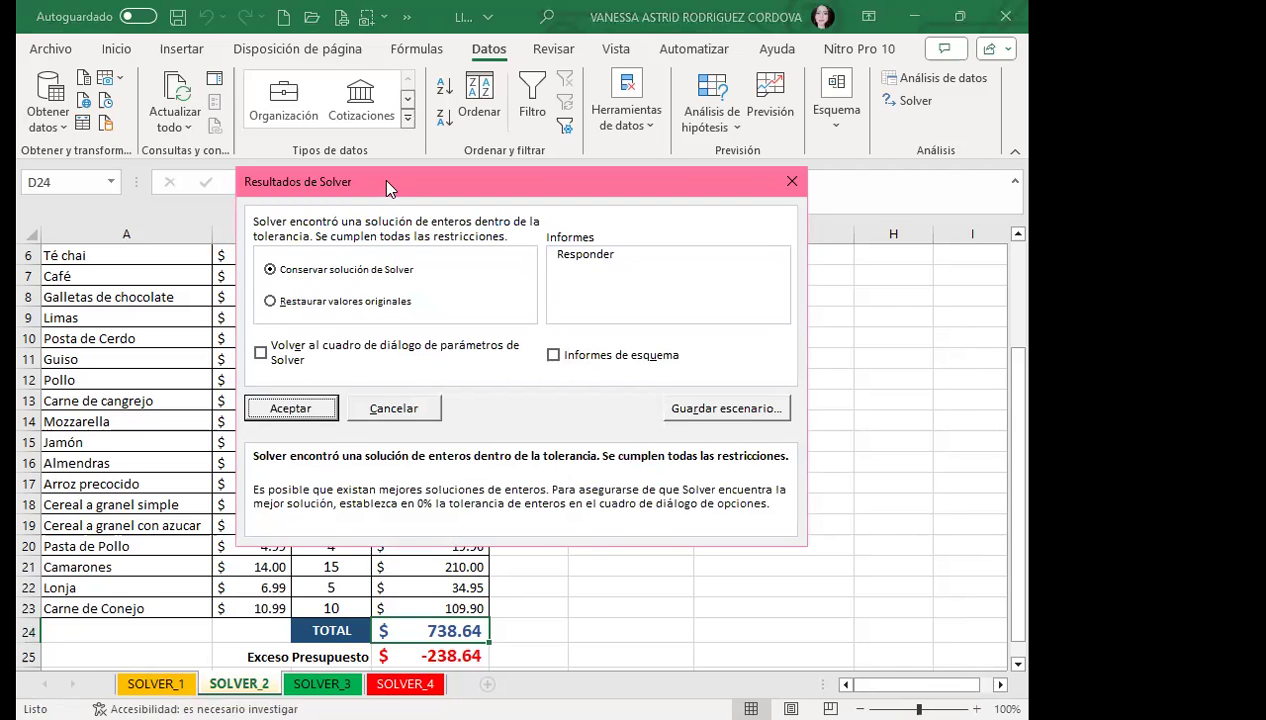
# Keep Solver's integer solution so D24 totals $500.00, then close Solver Parameters
pyautogui.moveTo(386, 182); pyautogui.dragTo(510, 206)
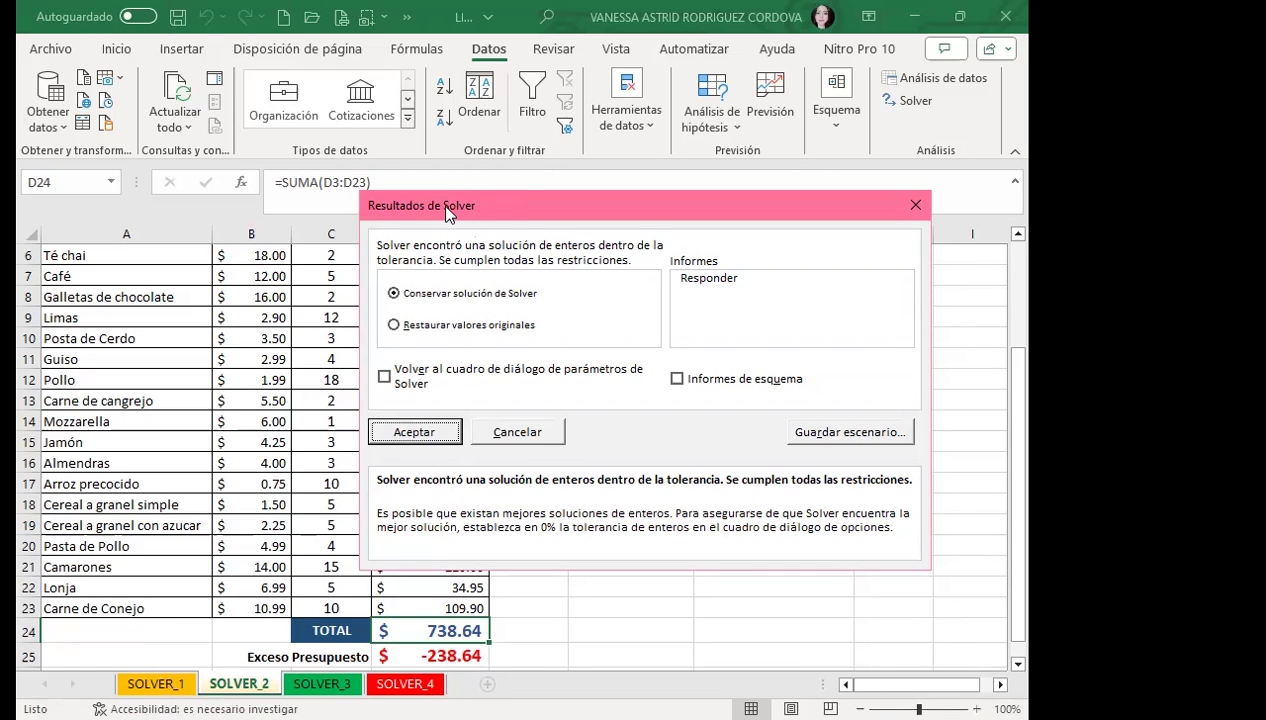
pyautogui.moveTo(446, 215); pyautogui.dragTo(462, 92)
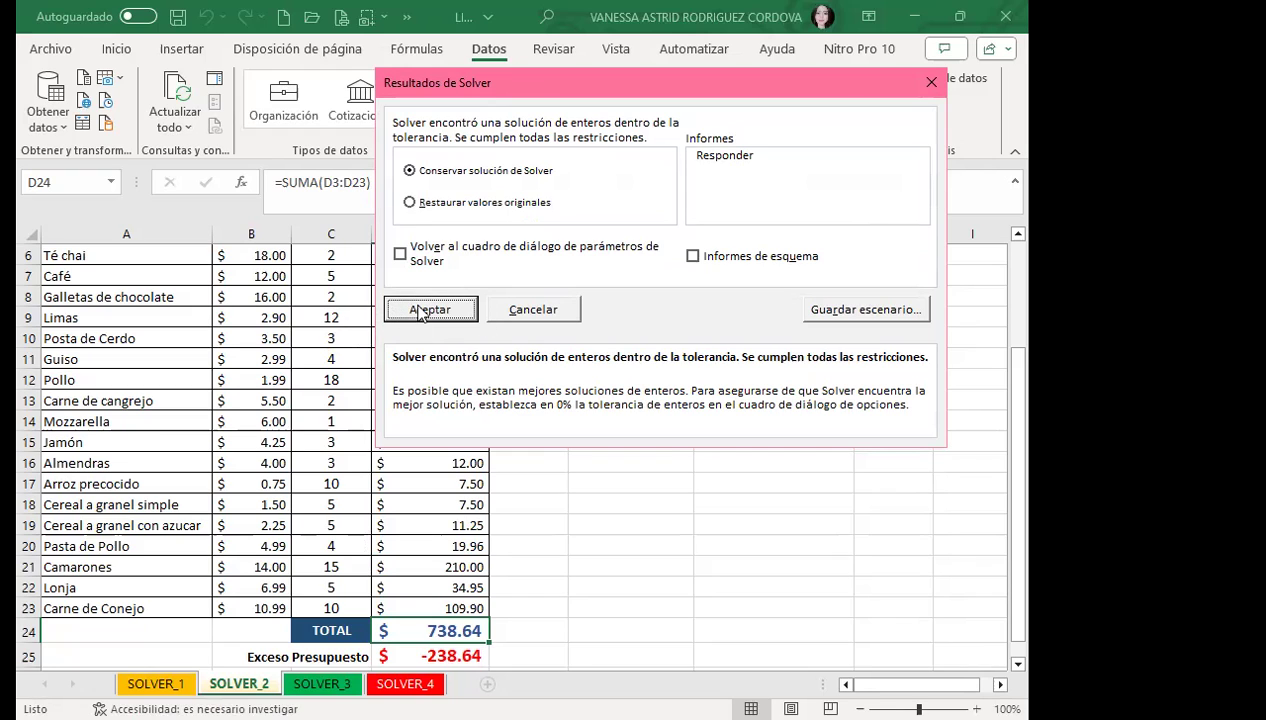
pyautogui.click(400, 254)
pyautogui.click(404, 310)
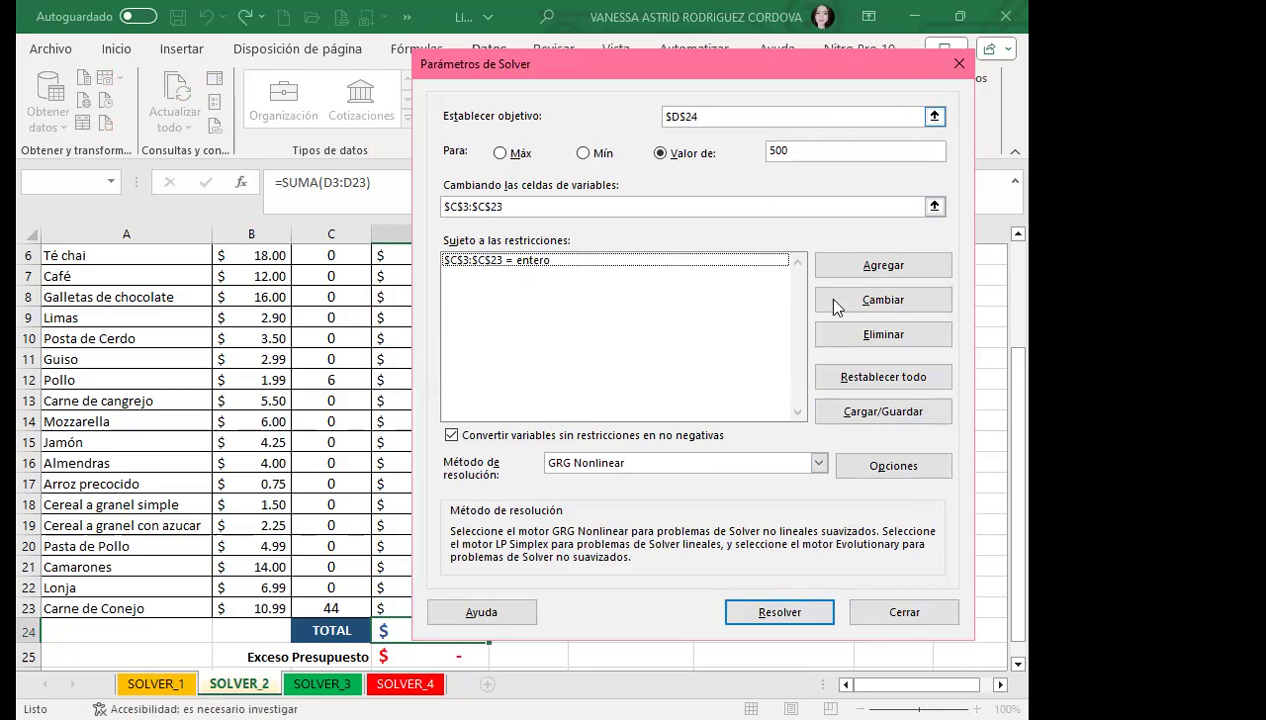
pyautogui.click(905, 617)
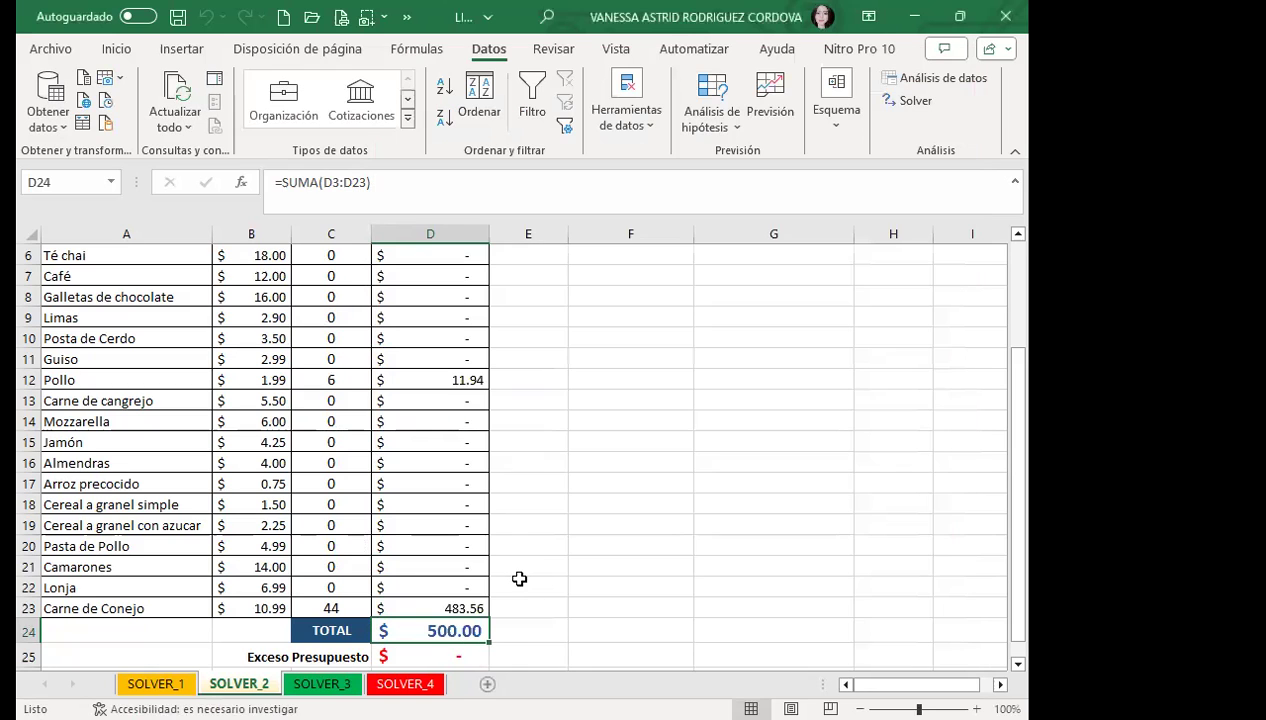
pyautogui.scroll(-1, 390, 545)
pyautogui.scroll(2, 560, 430)
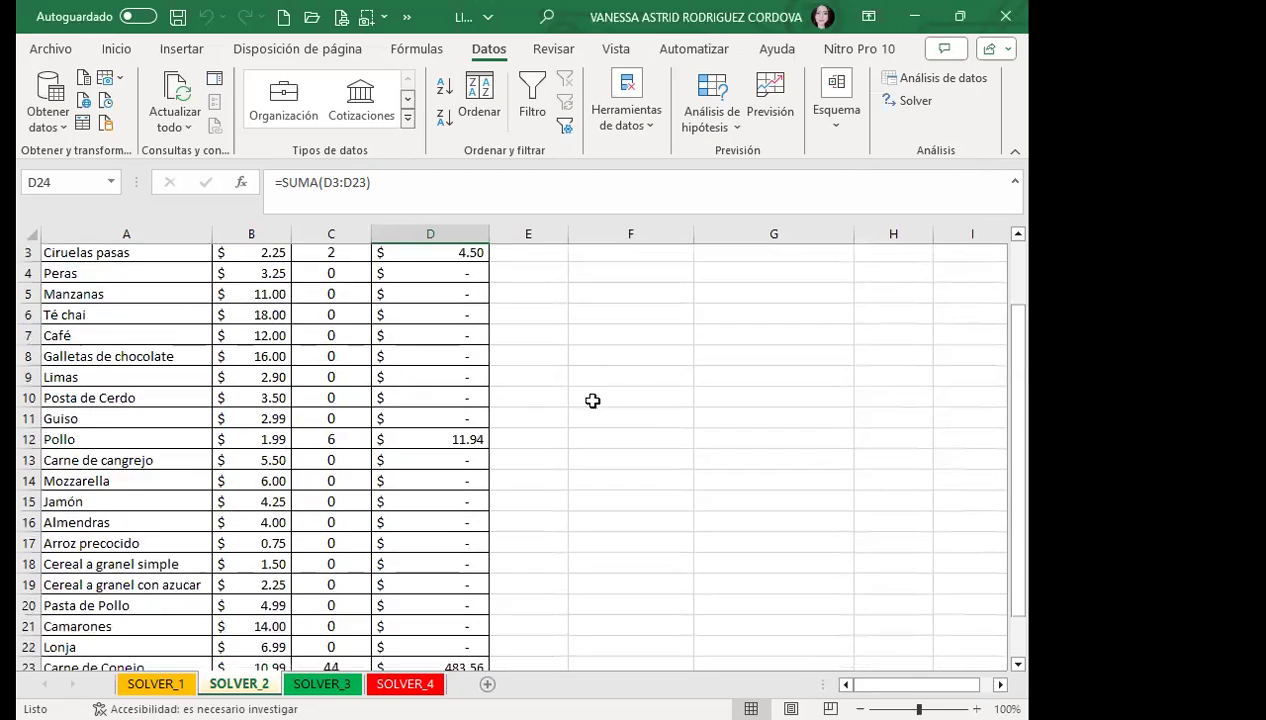
pyautogui.scroll(1, 680, 370)
pyautogui.click(790, 308)
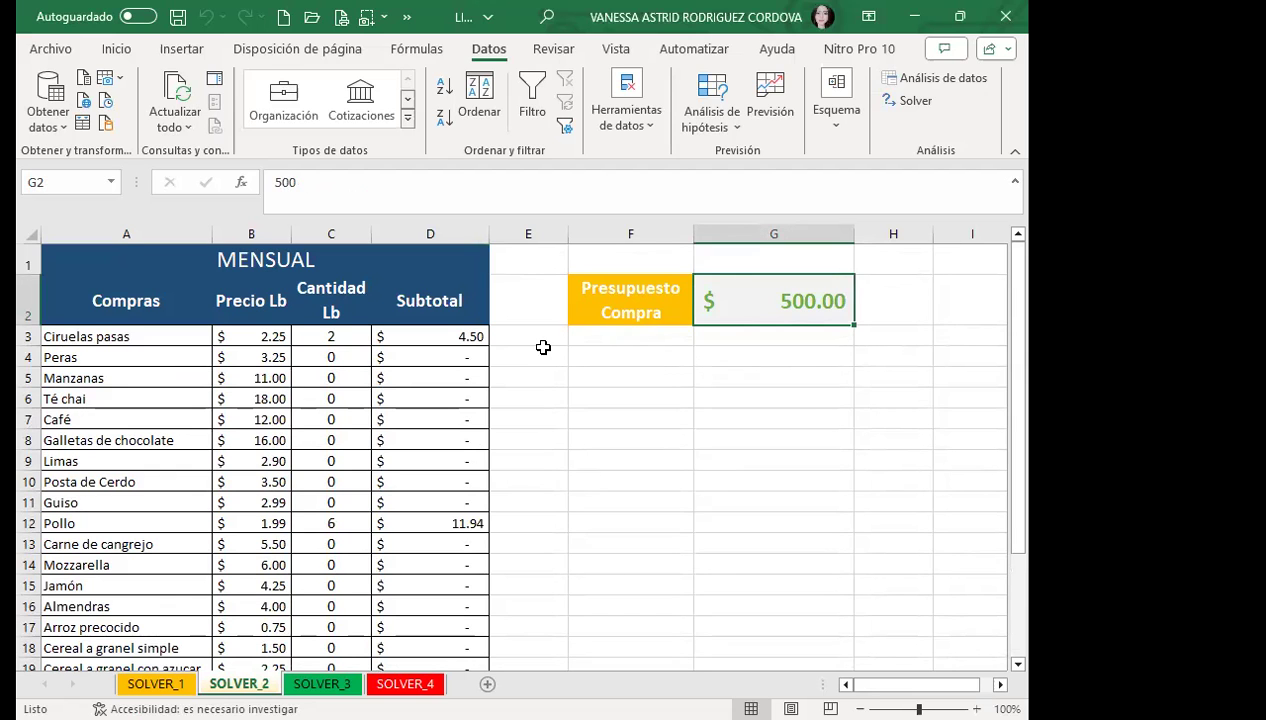
pyautogui.scroll(-4, 517, 379)
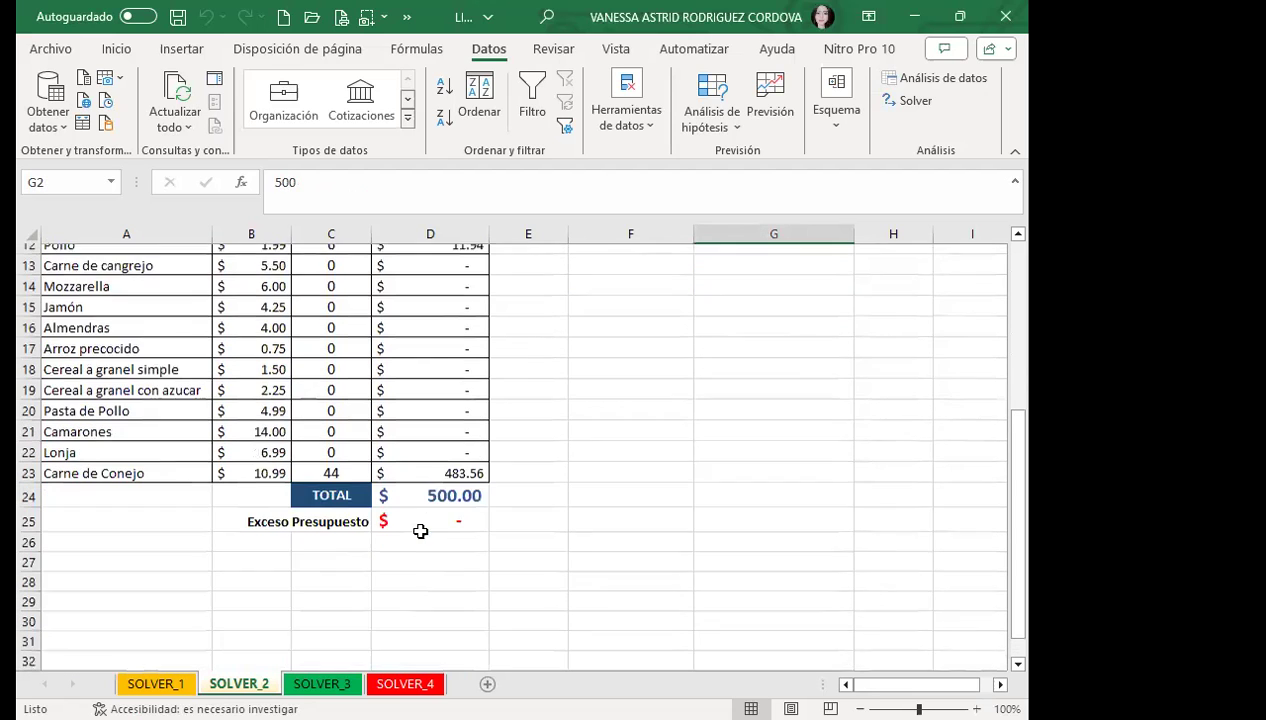
pyautogui.click(454, 478)
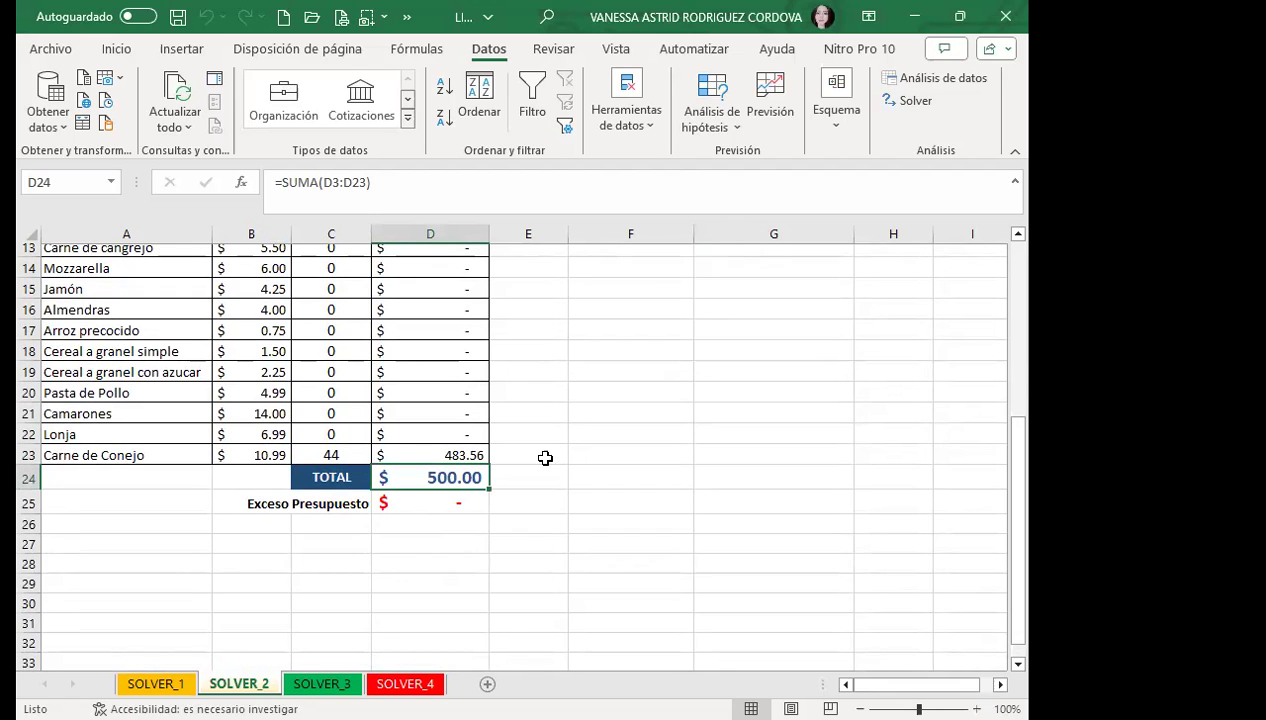
pyautogui.scroll(4, 300, 480)
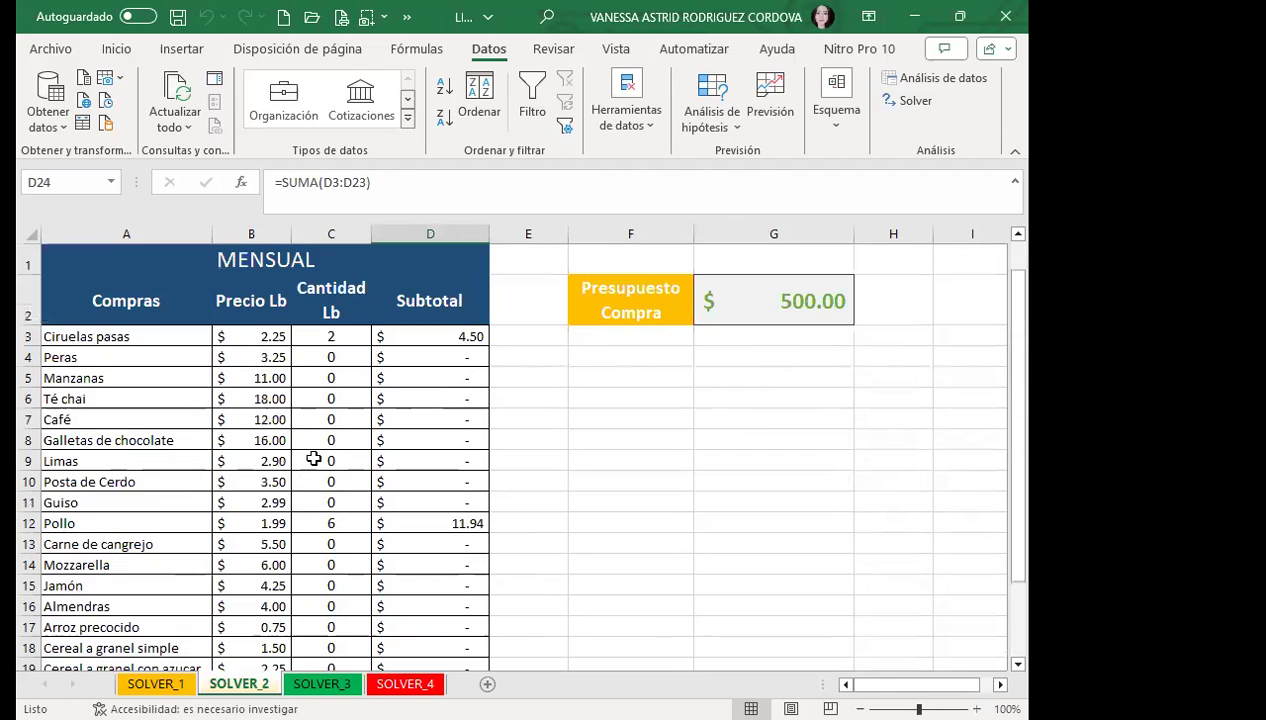
pyautogui.click(331, 333)
pyautogui.click(329, 522)
pyautogui.scroll(-2, 330, 520)
pyautogui.click(340, 577)
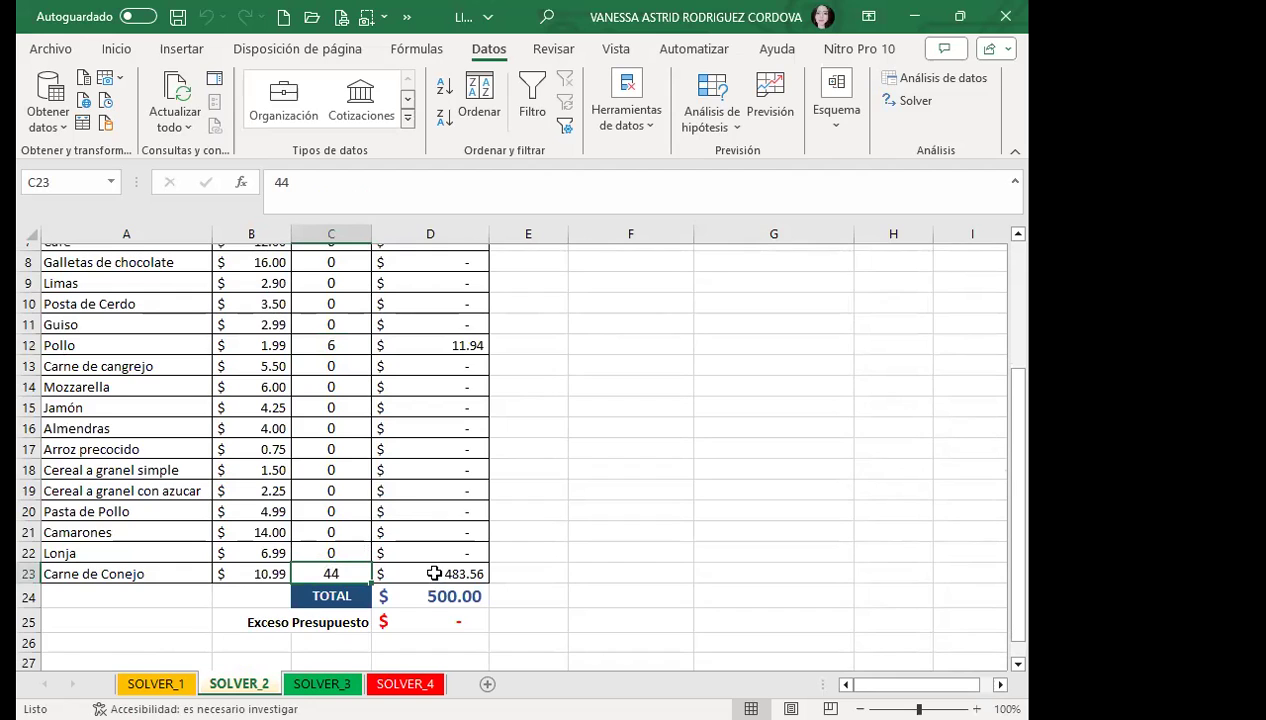
pyautogui.scroll(2, 432, 560)
pyautogui.scroll(1, 430, 500)
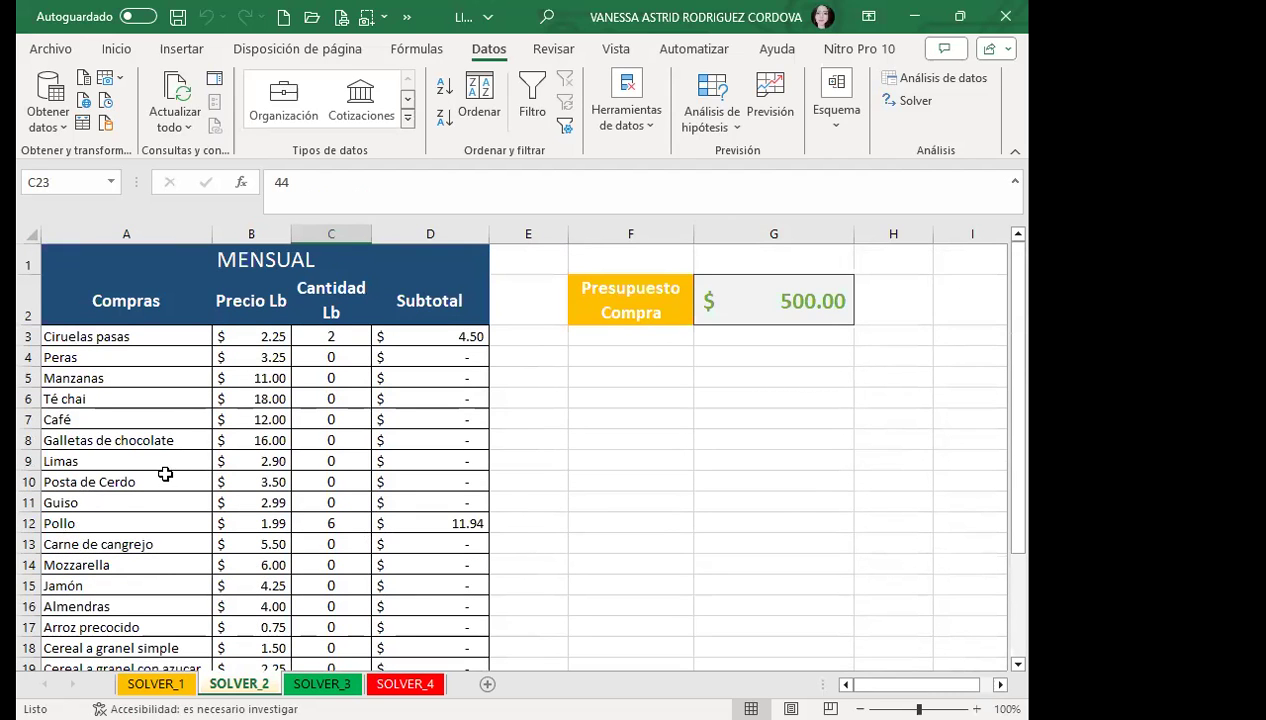
pyautogui.scroll(-2, 158, 510)
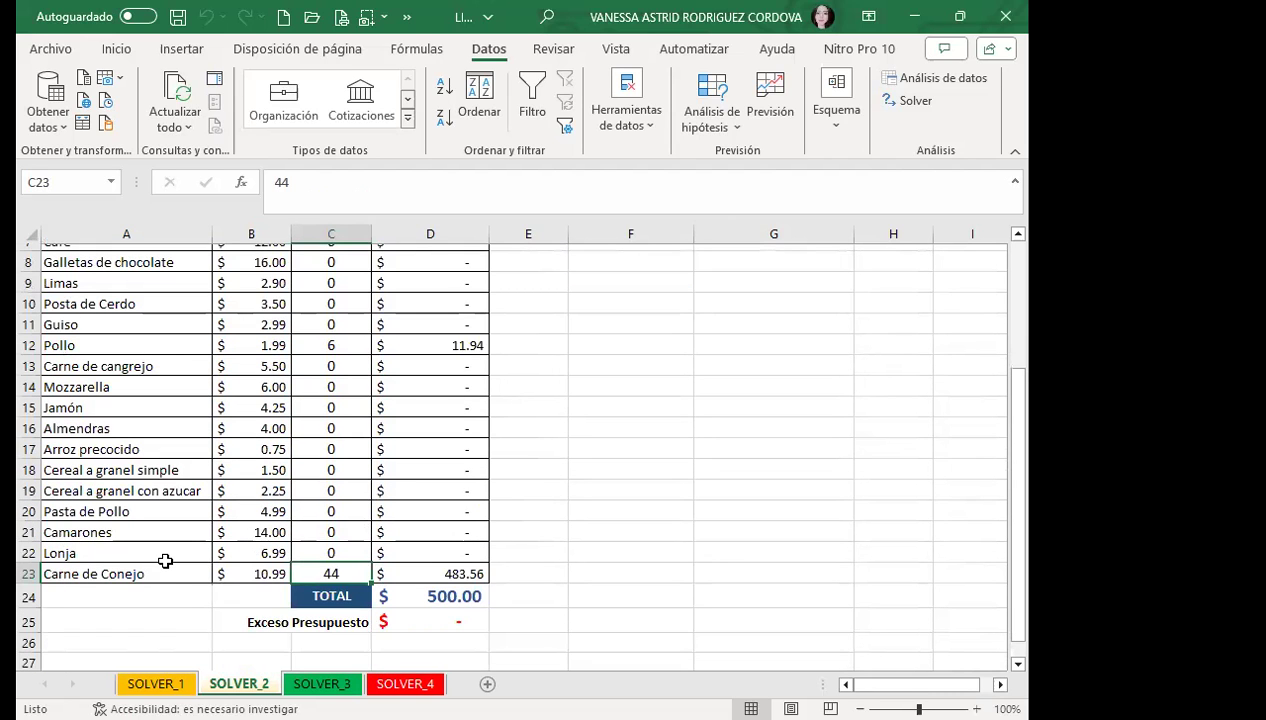
pyautogui.click(436, 598)
pyautogui.scroll(-1, 348, 627)
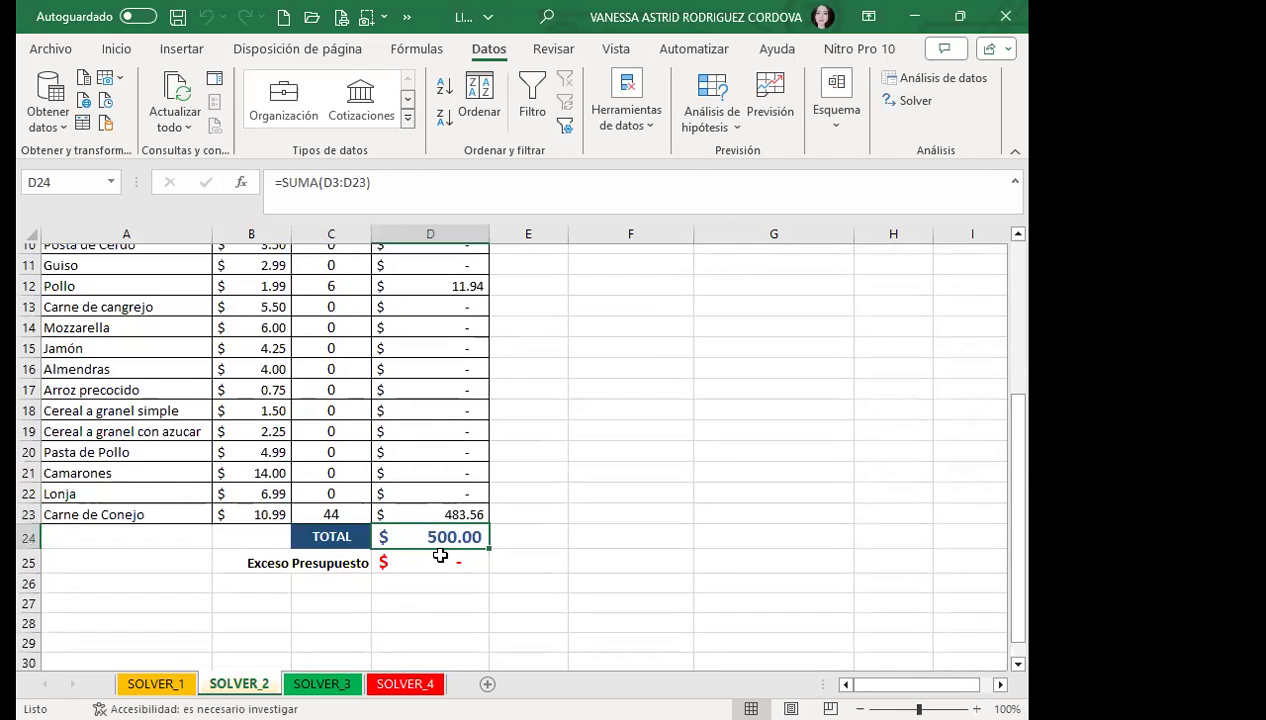
pyautogui.scroll(3, 440, 556)
pyautogui.scroll(-1, 475, 604)
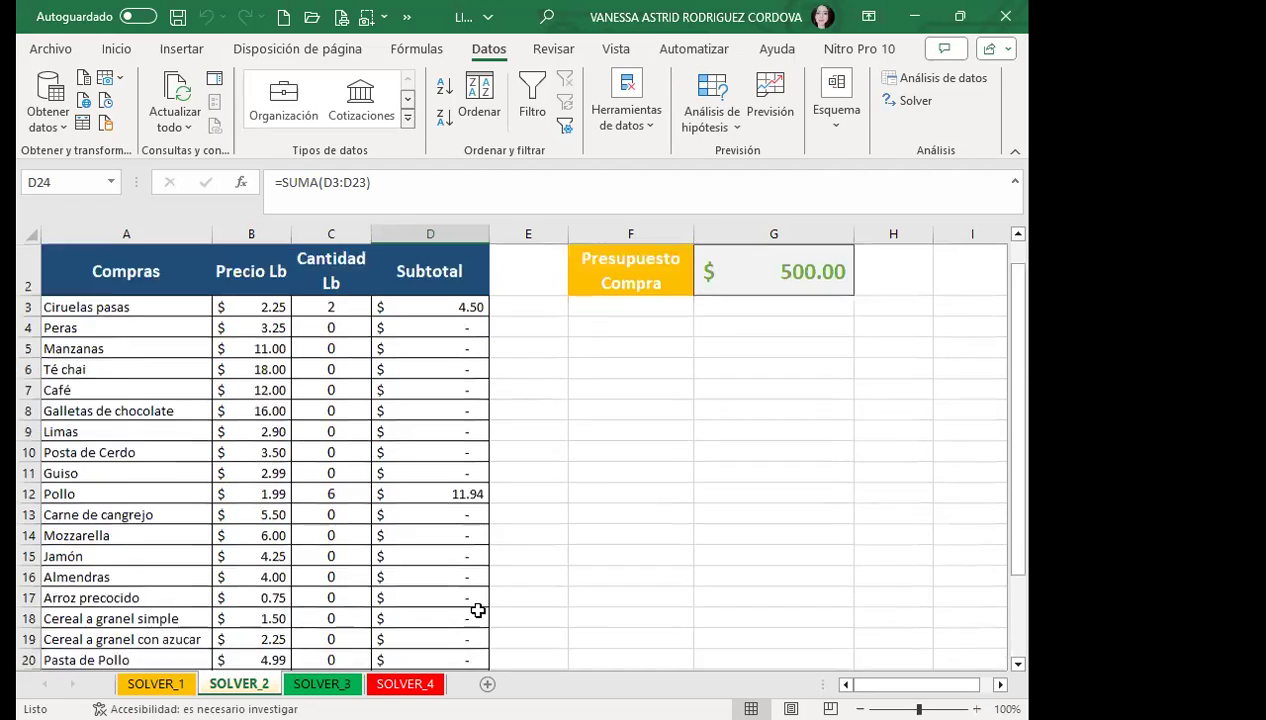
pyautogui.scroll(-2, 406, 596)
pyautogui.scroll(3, 349, 573)
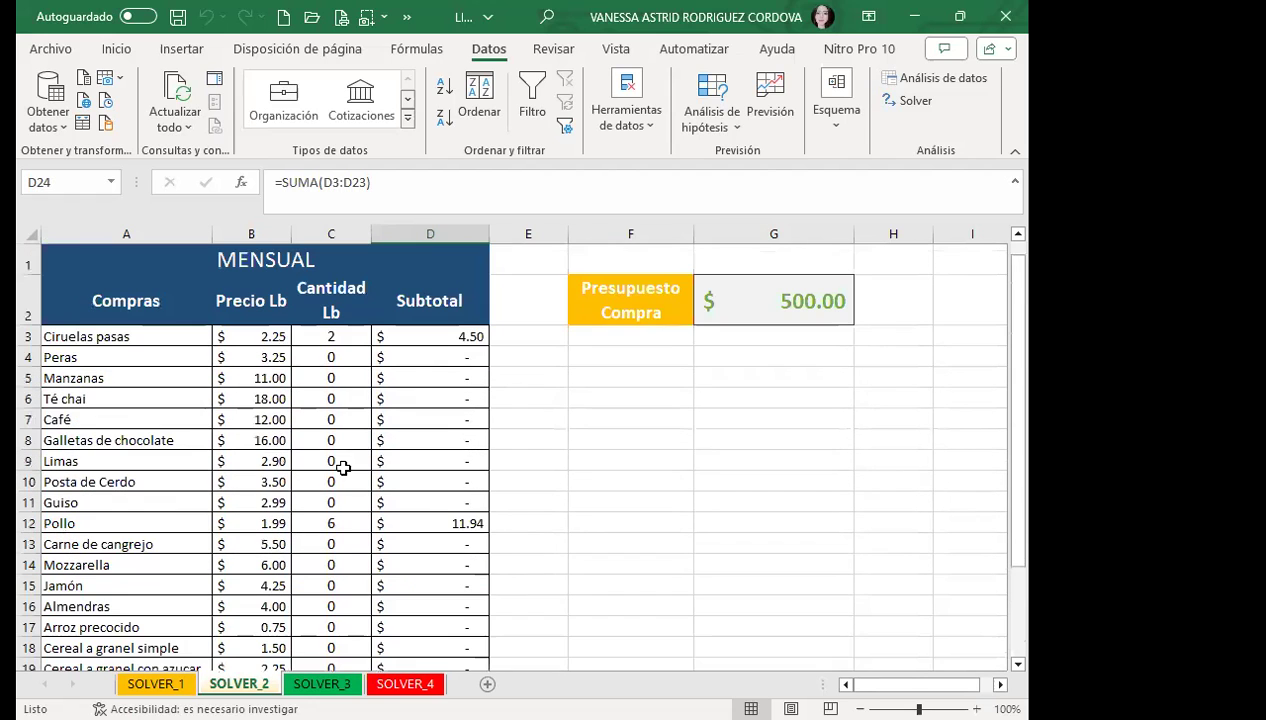
pyautogui.click(331, 357)
pyautogui.click(331, 398)
pyautogui.click(331, 419)
pyautogui.click(331, 461)
pyautogui.click(331, 523)
pyautogui.click(338, 440)
pyautogui.click(342, 420)
pyautogui.click(337, 360)
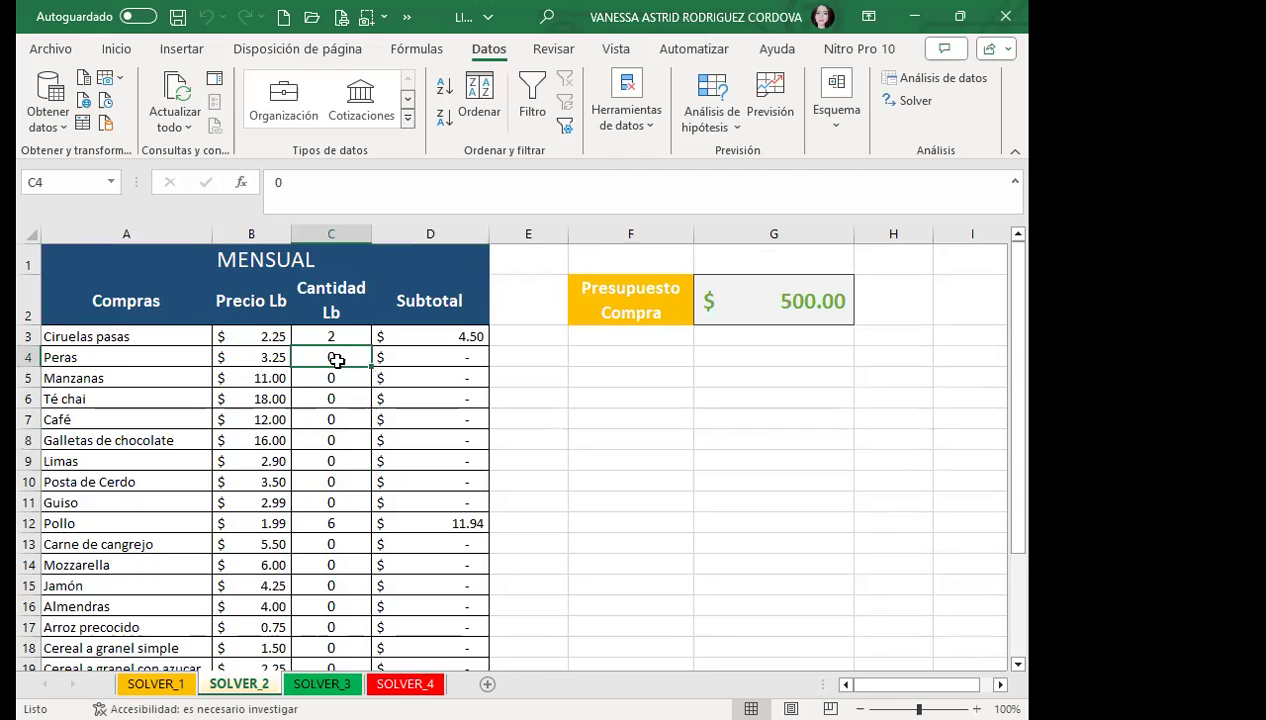
pyautogui.scroll(-2, 333, 359)
pyautogui.scroll(-2, 333, 430)
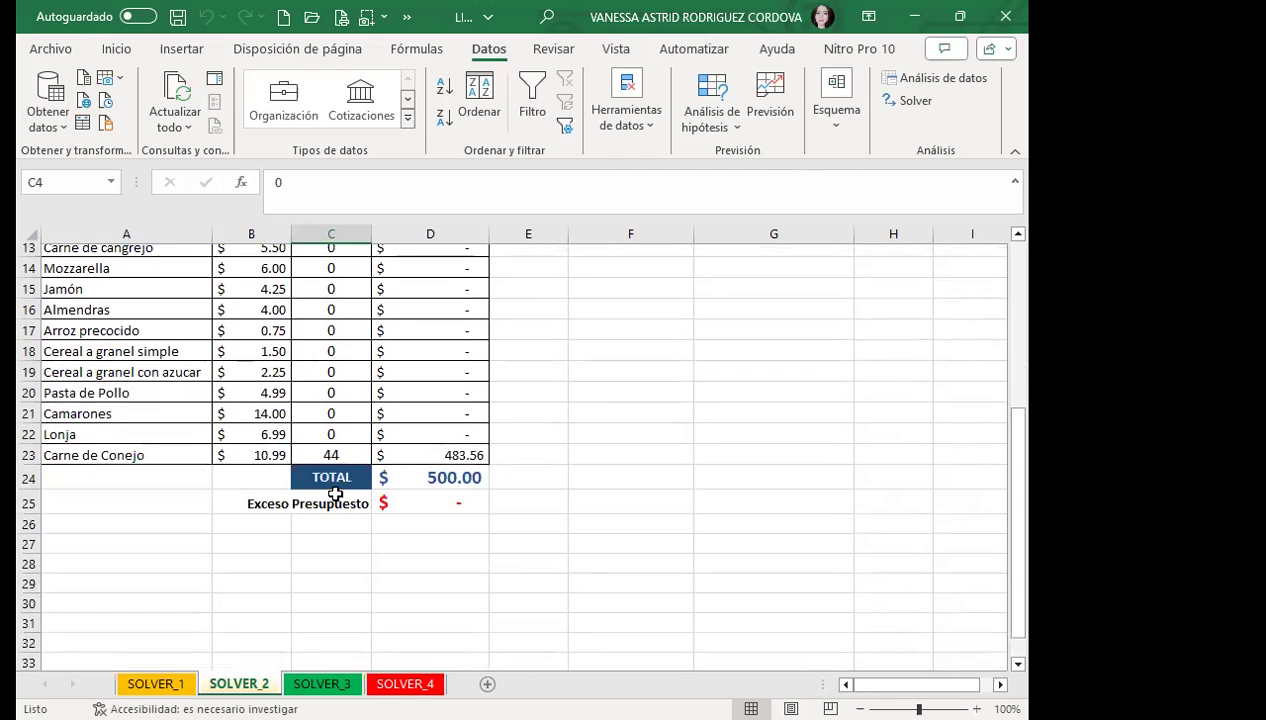
pyautogui.scroll(4, 333, 460)
pyautogui.scroll(-1, 511, 508)
pyautogui.scroll(-2, 511, 508)
pyautogui.click(415, 594)
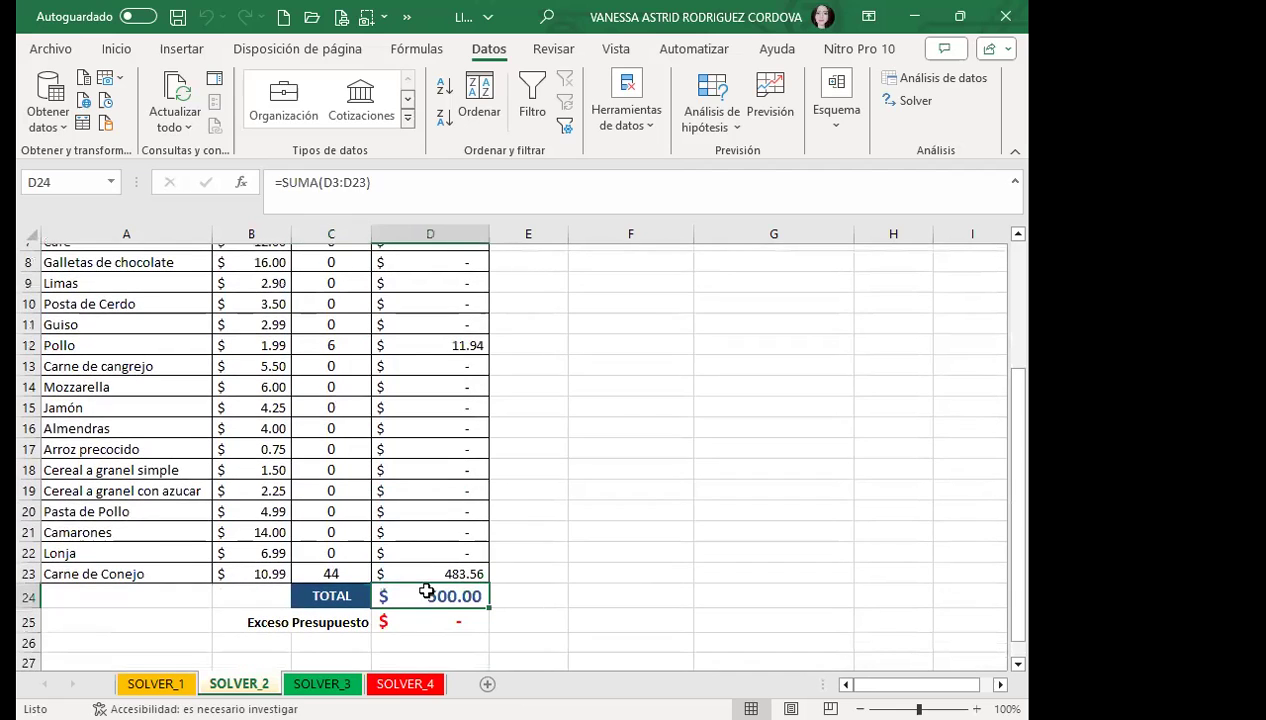
pyautogui.press('Up')
pyautogui.press('Up')
pyautogui.press('Up')
pyautogui.press('Up')
pyautogui.press('Up')
pyautogui.press('Up')
pyautogui.press('Up')
pyautogui.press('Up')
pyautogui.click(333, 405)
pyautogui.click(330, 388)
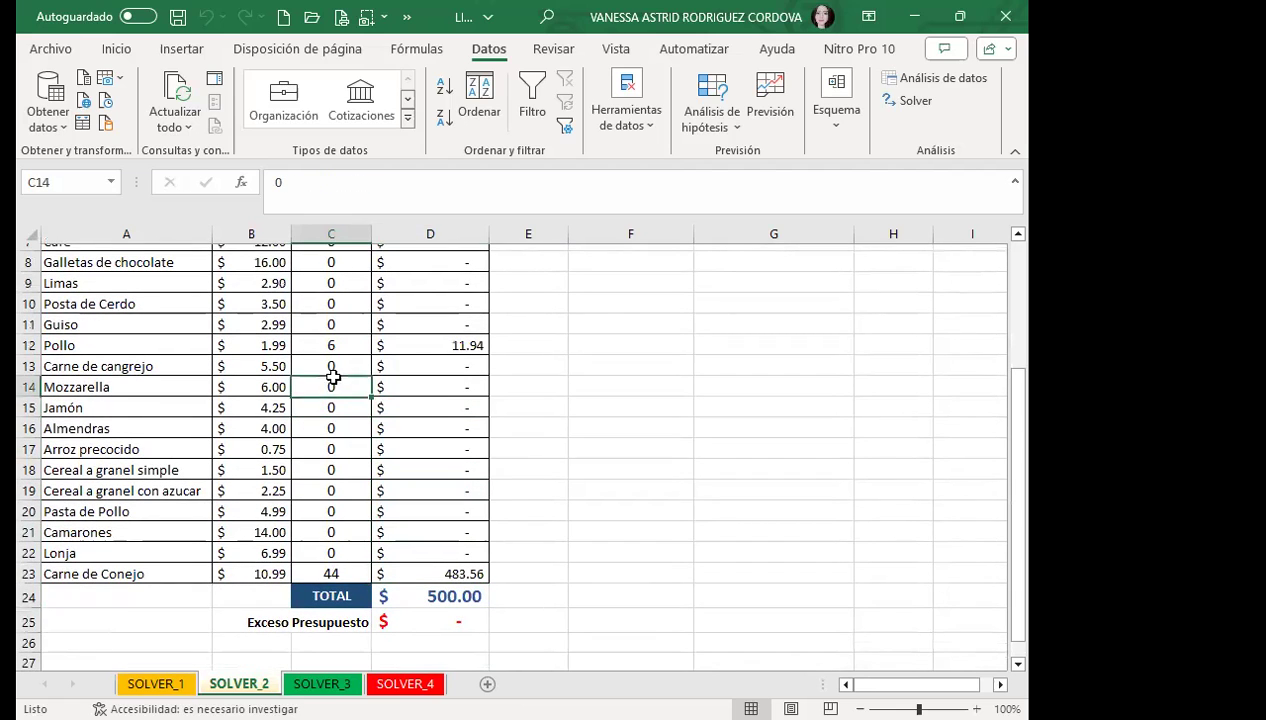
pyautogui.scroll(3, 340, 367)
pyautogui.scroll(2, 339, 367)
pyautogui.click(335, 398)
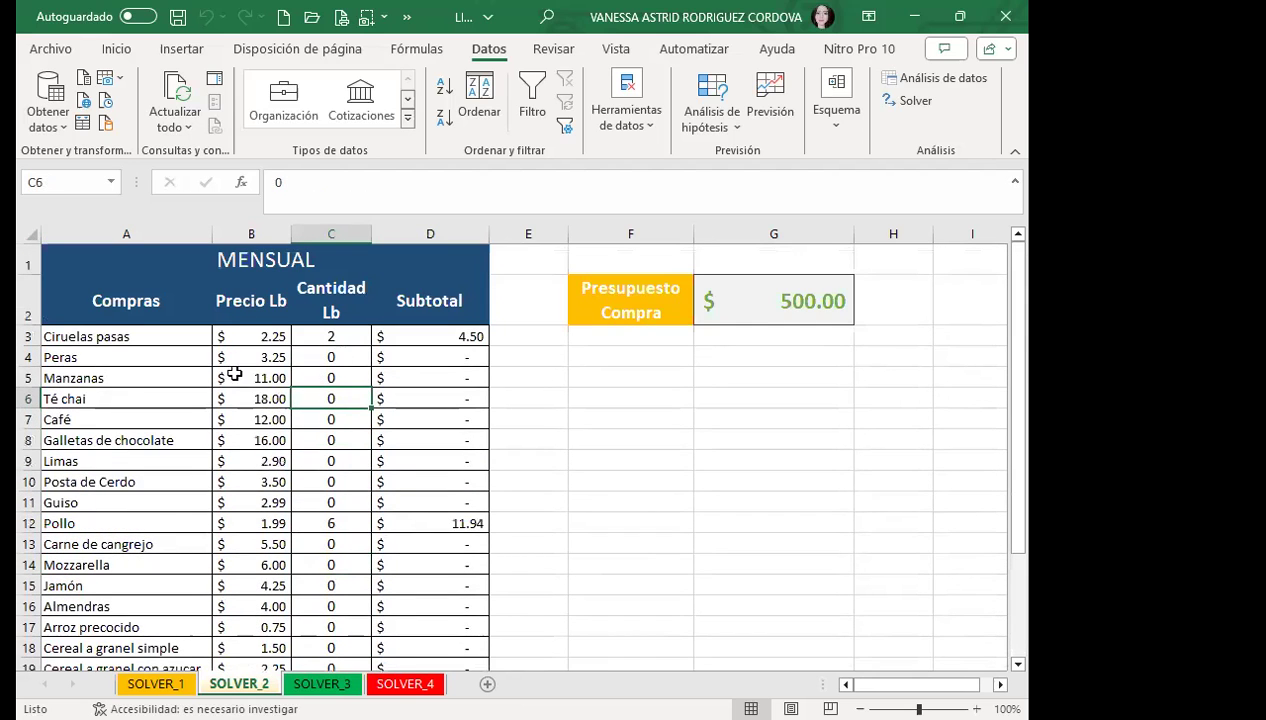
pyautogui.scroll(-3, 368, 503)
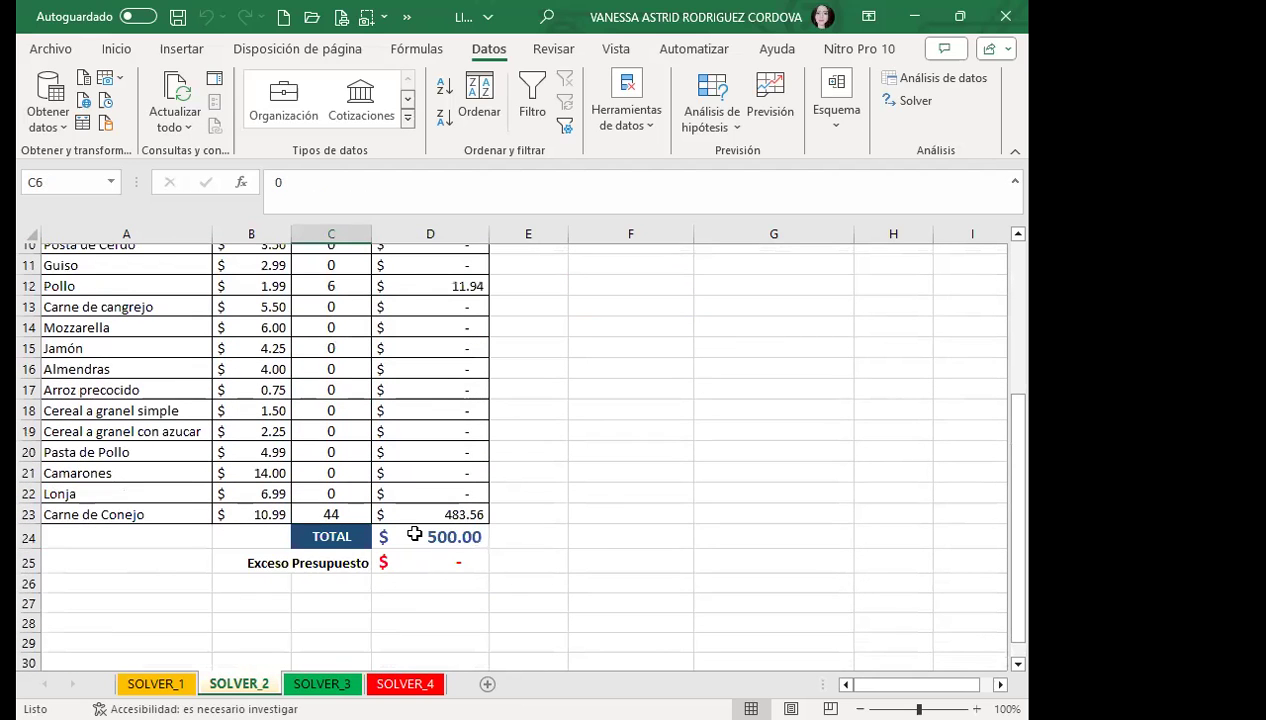
pyautogui.click(410, 530)
pyautogui.scroll(3, 342, 510)
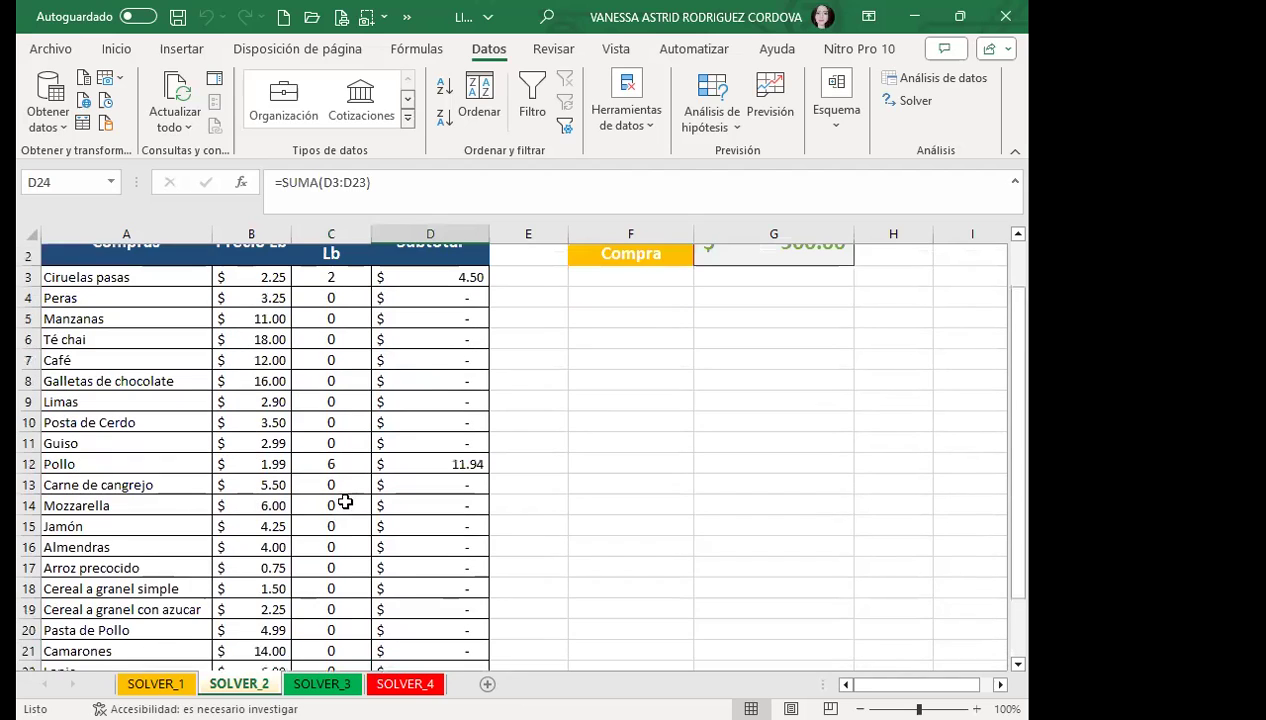
pyautogui.click(343, 400)
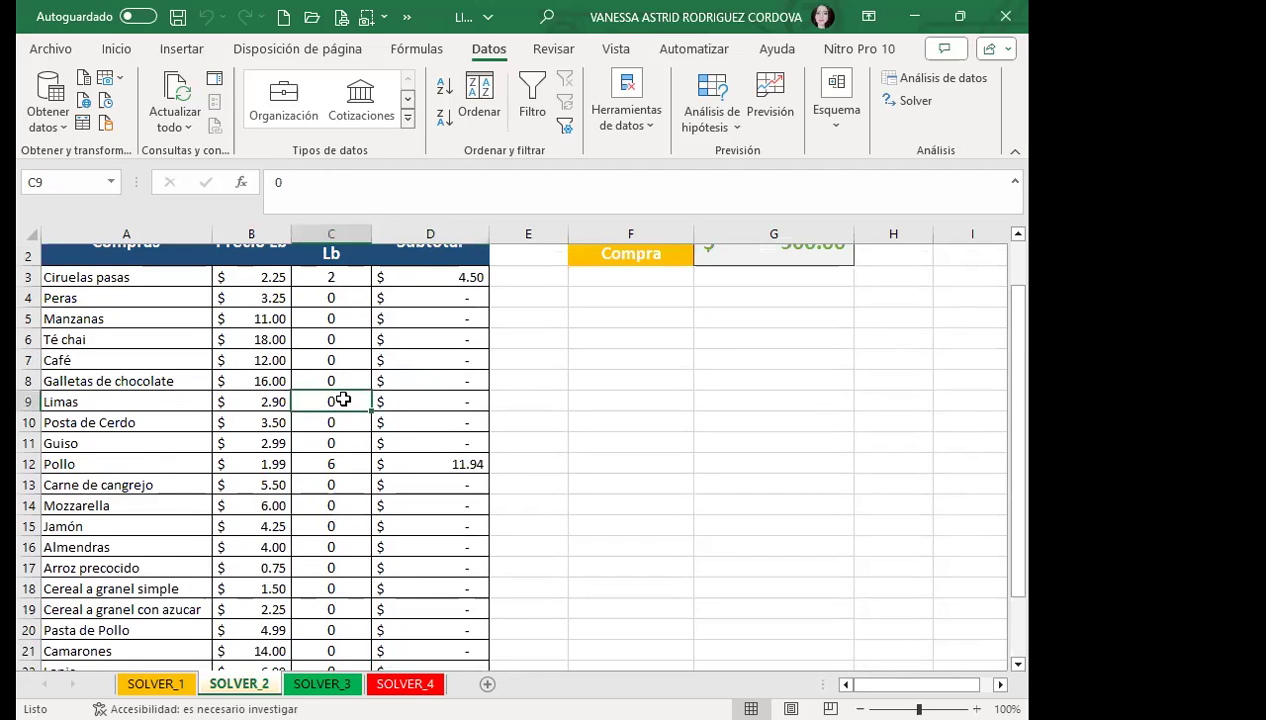